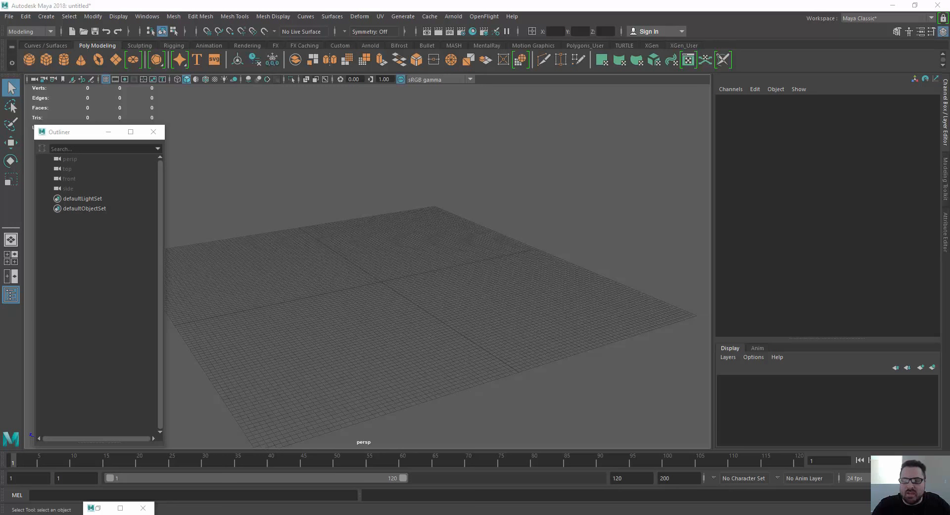
# Step: Check the browser's conversion of 5' 6" into meters, and return to the empty Maya scene
pyautogui.moveTo(446, 514); pyautogui.dragTo(469, 33)
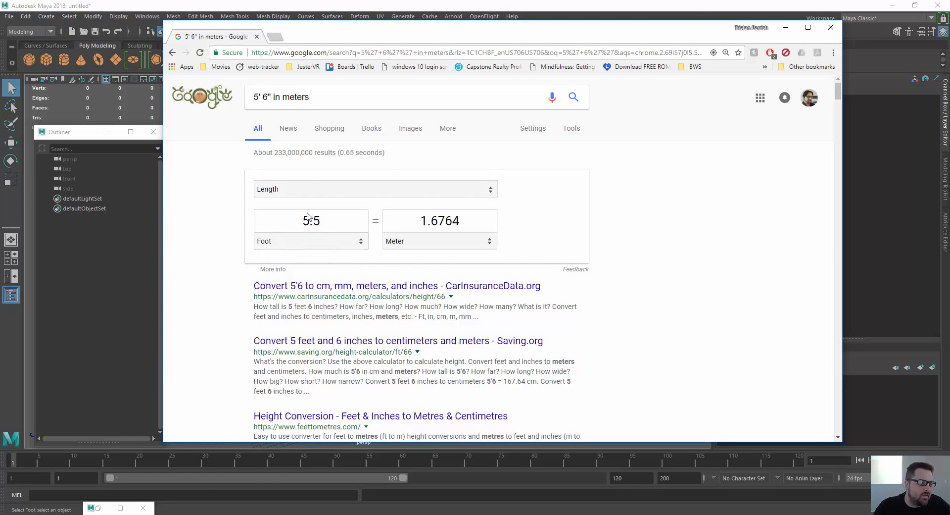
pyautogui.click(403, 224)
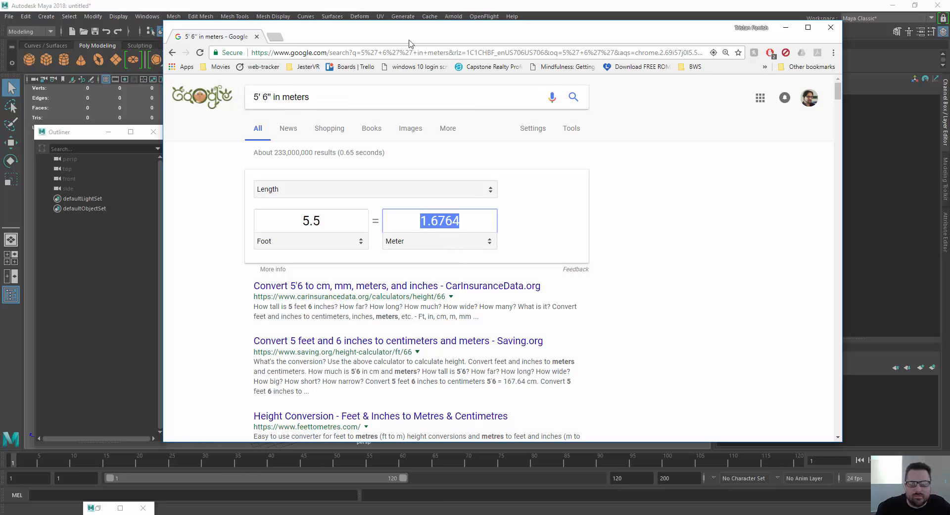
pyautogui.moveTo(408, 40); pyautogui.dragTo(949, 133)
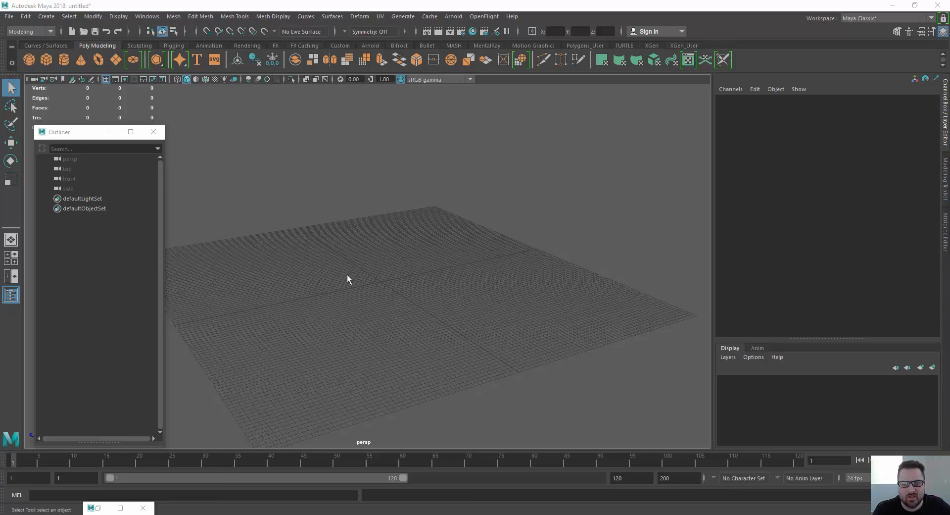
# Step: Create a polygon cube at the origin and expand its polyCube1 creation settings
pyautogui.click(47, 62)
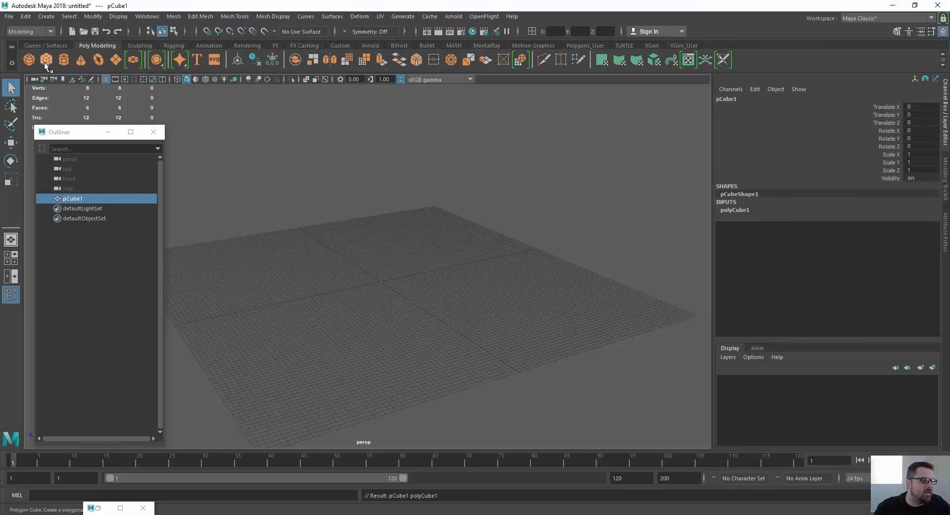
pyautogui.scroll(10, 305, 245)
pyautogui.keyDown('alt'); pyautogui.moveTo(428, 317); pyautogui.dragTo(432, 336); pyautogui.keyUp('alt')
pyautogui.keyDown('alt'); pyautogui.moveTo(432, 337); pyautogui.dragTo(348, 203, button='middle'); pyautogui.keyUp('alt')
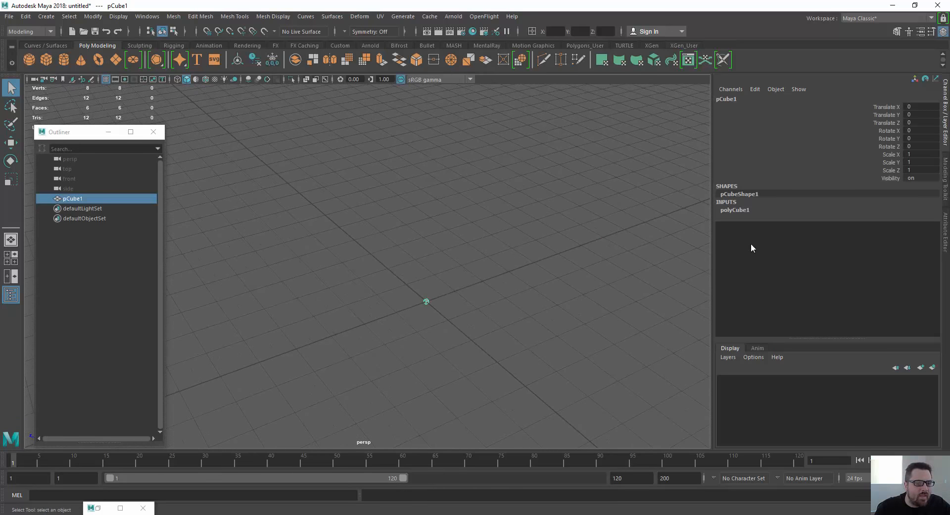
pyautogui.click(736, 210)
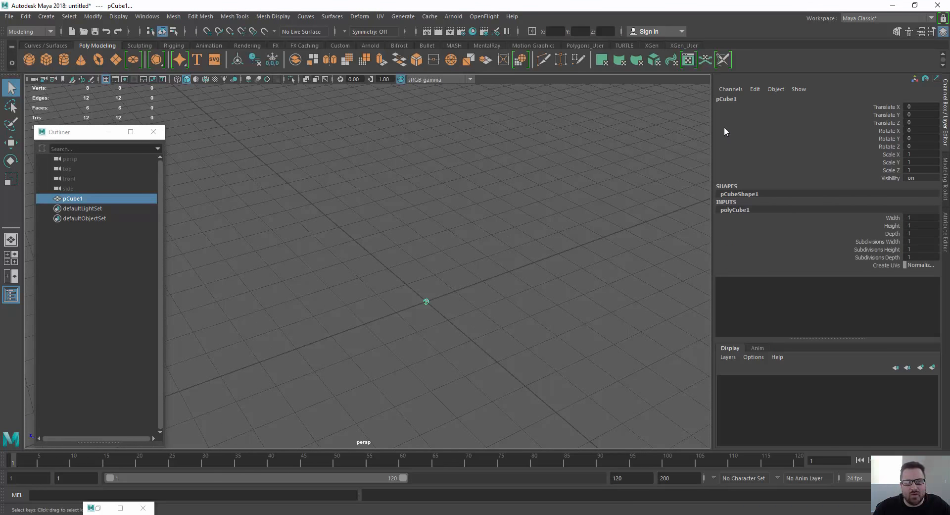
pyautogui.moveTo(712, 144); pyautogui.dragTo(813, 158)
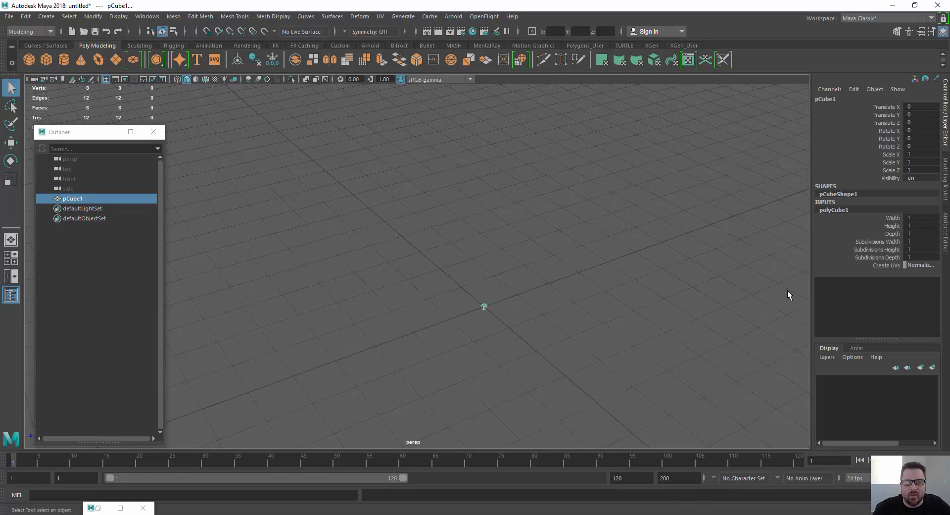
# Step: Set the cube's height to 168, its width to 32 and its depth to 32
pyautogui.doubleClick(921, 226)
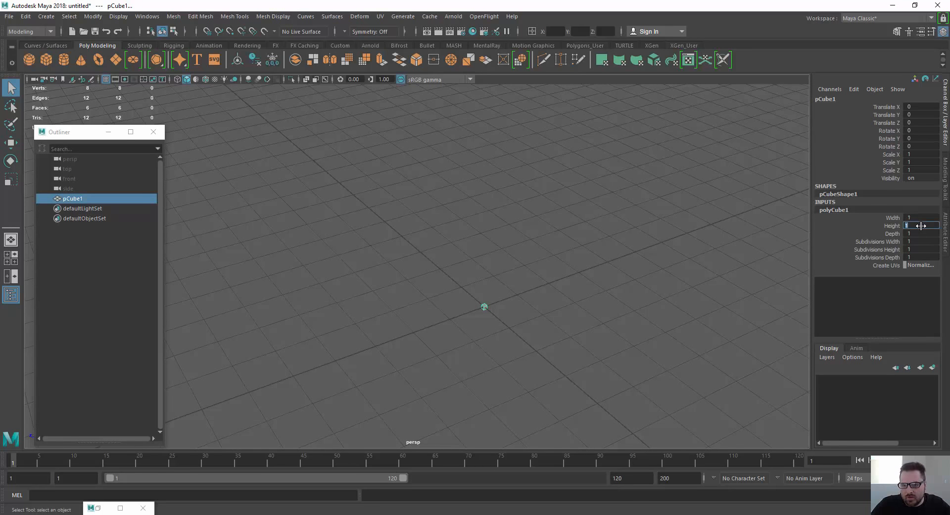
pyautogui.write('168')
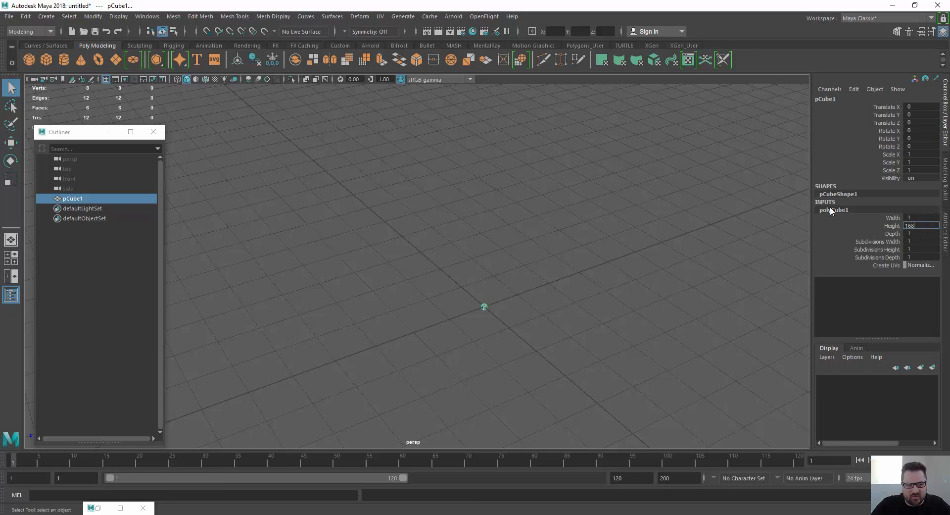
pyautogui.press('Return')
pyautogui.scroll(-2, 388, 261)
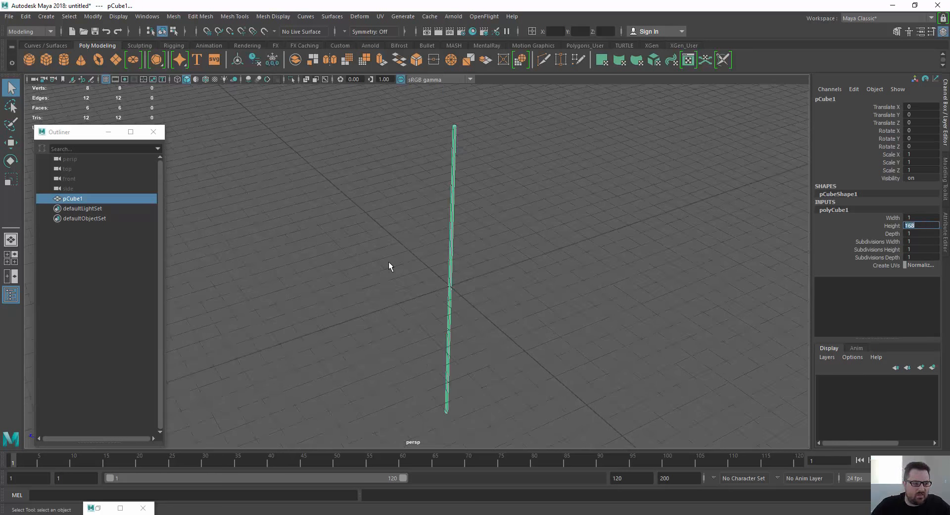
pyautogui.doubleClick(913, 218)
pyautogui.write('32')
pyautogui.press('Return')
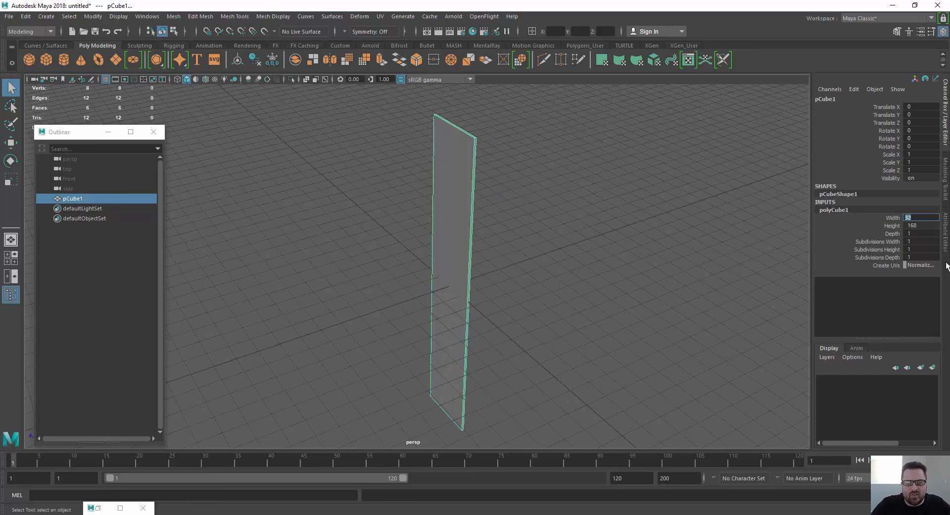
pyautogui.doubleClick(913, 233)
pyautogui.write('32')
pyautogui.press('Return')
pyautogui.scroll(-2, 363, 230)
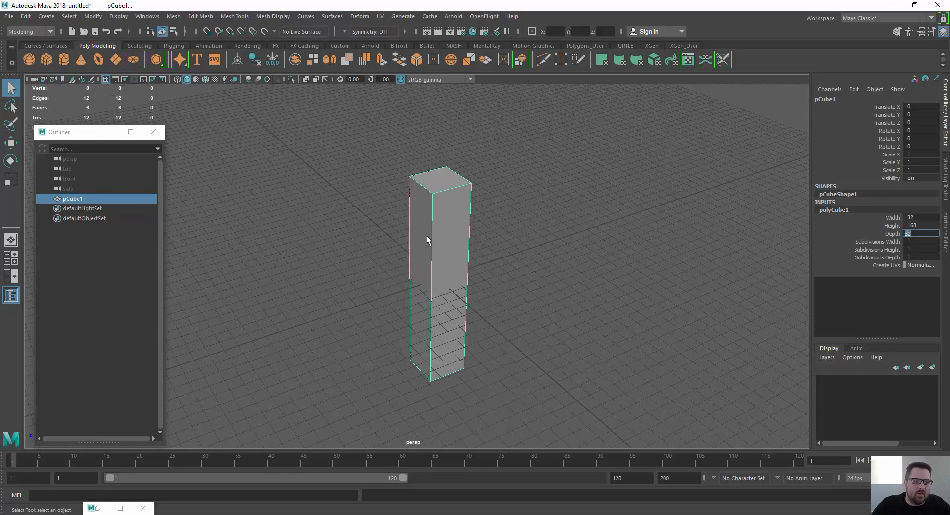
# Step: Move the tall box's pivot straight down to its base using vertex snapping
pyautogui.scroll(-2, 324, 245)
pyautogui.click(324, 244)
pyautogui.click(441, 259)
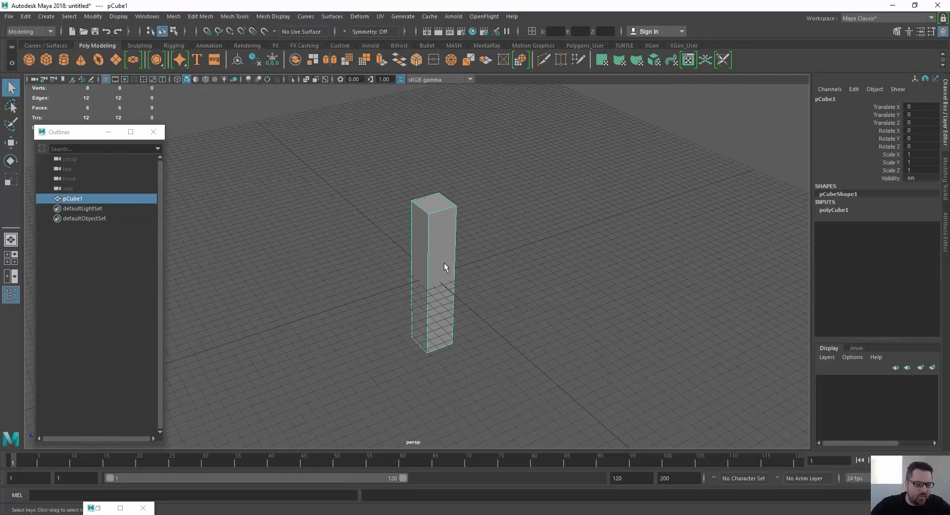
pyautogui.press('w')
pyautogui.keyDown('alt'); pyautogui.moveTo(373, 307); pyautogui.dragTo(337, 269); pyautogui.keyUp('alt')
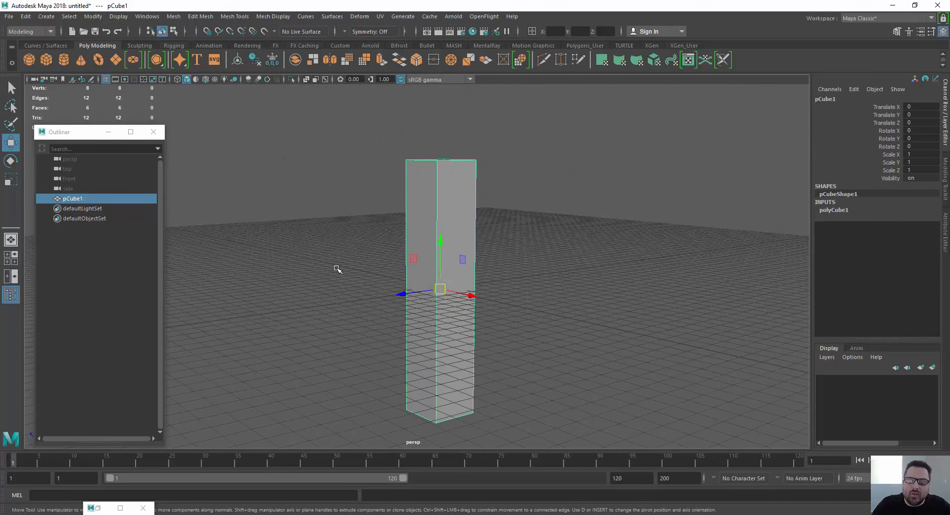
pyautogui.press('d')
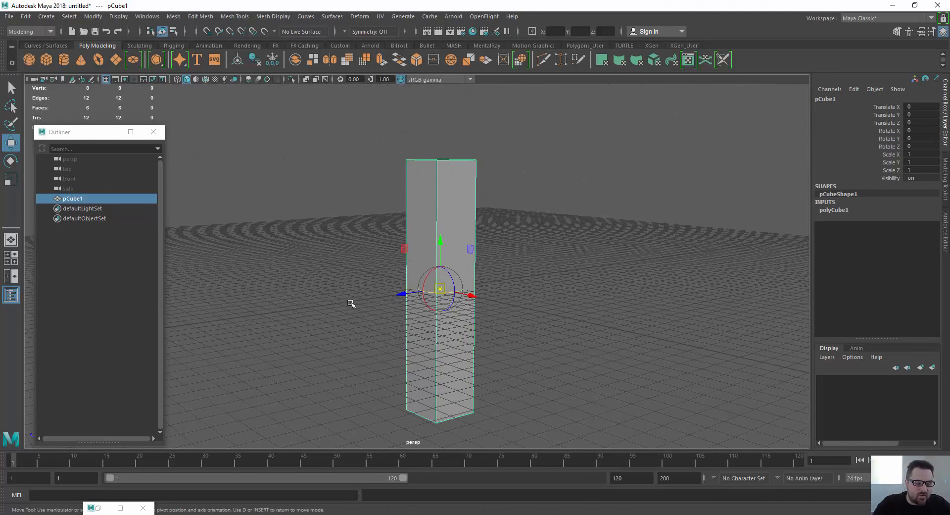
pyautogui.scroll(-1, 350, 287)
pyautogui.press('v')
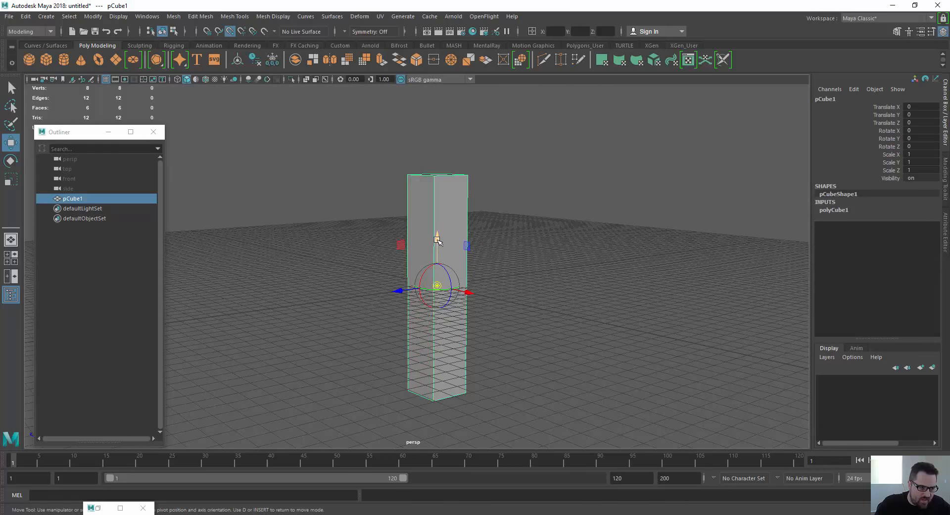
pyautogui.moveTo(438, 241); pyautogui.dragTo(437, 392)
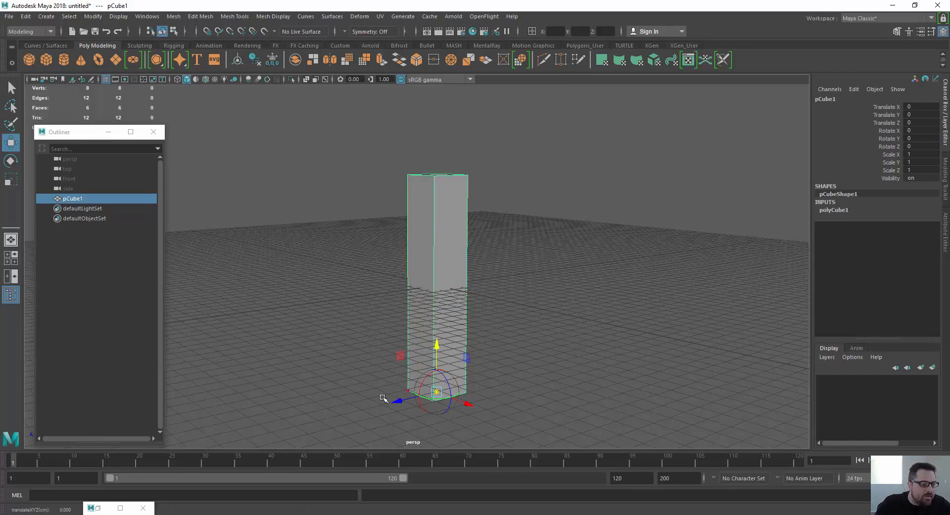
pyautogui.press('d')
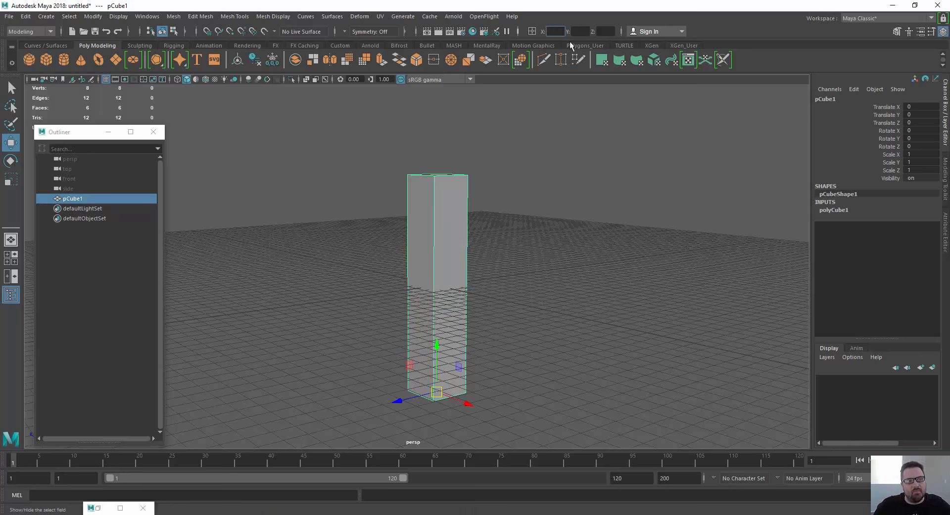
# Step: Place the box's base pivot at the world origin with absolute coordinates X 0, Y 0, Z 0
pyautogui.write('0')
pyautogui.press('Tab')
pyautogui.write('0')
pyautogui.press('Tab')
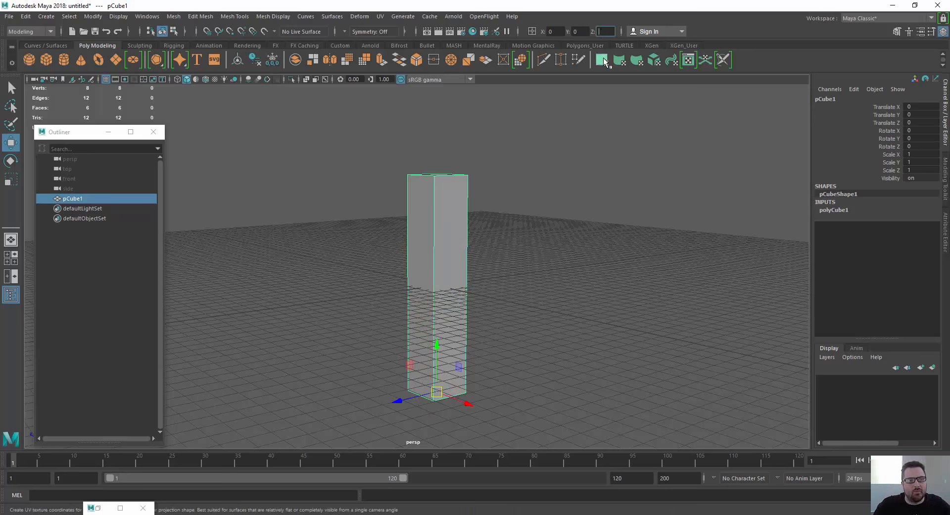
pyautogui.write('0')
pyautogui.press('Return')
pyautogui.scroll(-4, 373, 186)
pyautogui.scroll(1, 373, 187)
pyautogui.click(346, 188)
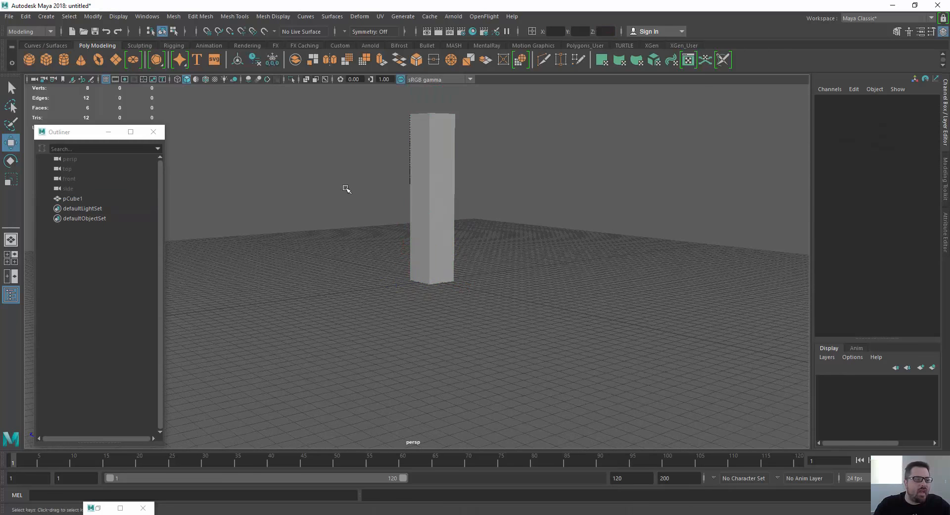
# Step: Rename the box object to Scale_Ref
pyautogui.keyDown('alt'); pyautogui.moveTo(345, 188); pyautogui.dragTo(318, 193); pyautogui.keyUp('alt')
pyautogui.keyDown('alt'); pyautogui.moveTo(377, 163); pyautogui.dragTo(377, 209, button='middle'); pyautogui.keyUp('alt')
pyautogui.click(439, 236)
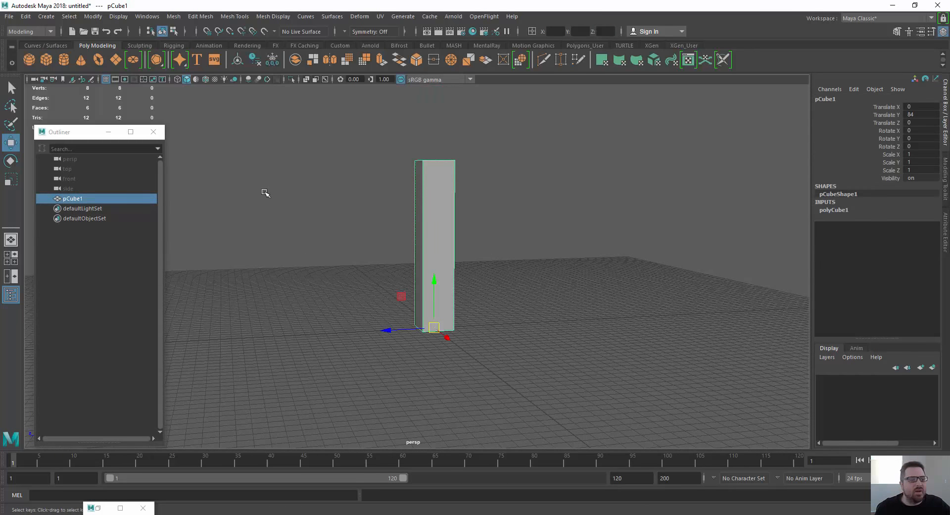
pyautogui.scroll(-3, 358, 216)
pyautogui.scroll(2, 309, 252)
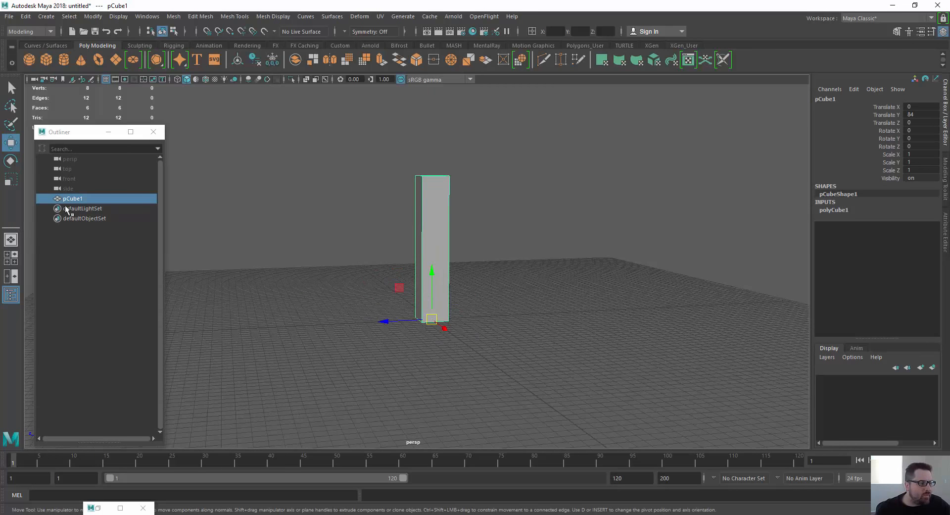
pyautogui.doubleClick(72, 201)
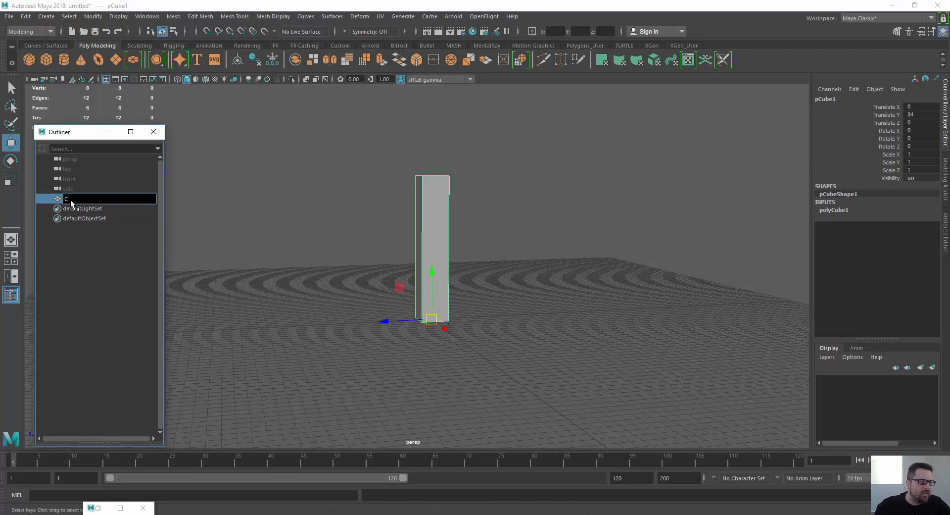
pyautogui.write('Scale_Ref')
pyautogui.press('Return')
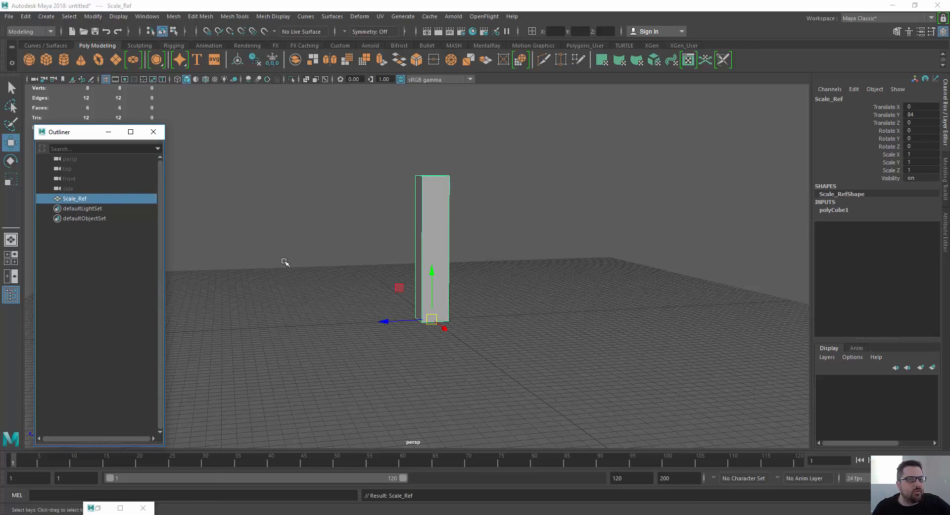
pyautogui.click(359, 198)
pyautogui.click(440, 242)
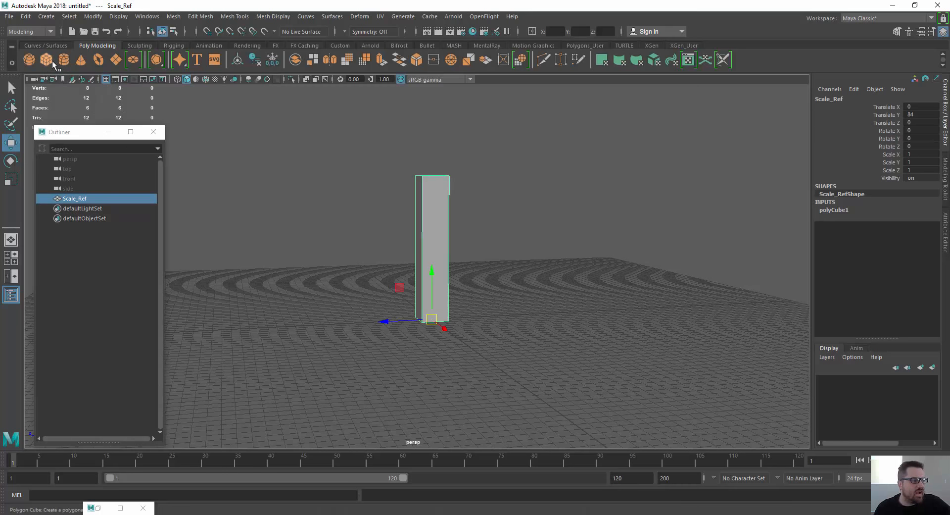
# Step: Create a polygon plane under the box and scale it uniformly to about 251 as a ground surface
pyautogui.click(116, 61)
pyautogui.scroll(3, 370, 306)
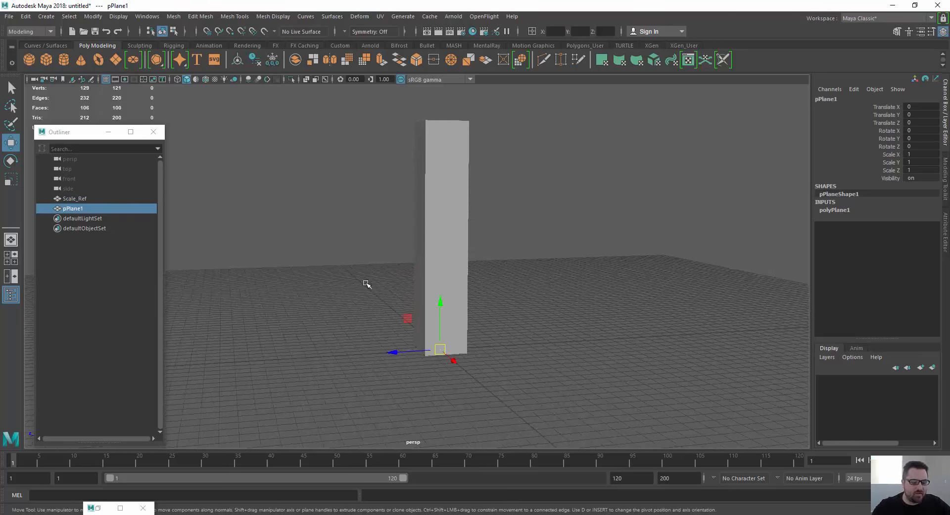
pyautogui.press('r')
pyautogui.moveTo(440, 349); pyautogui.dragTo(677, 239)
pyautogui.press('w')
pyautogui.scroll(-3, 318, 259)
pyautogui.keyDown('alt'); pyautogui.moveTo(337, 209); pyautogui.dragTo(340, 260); pyautogui.keyUp('alt')
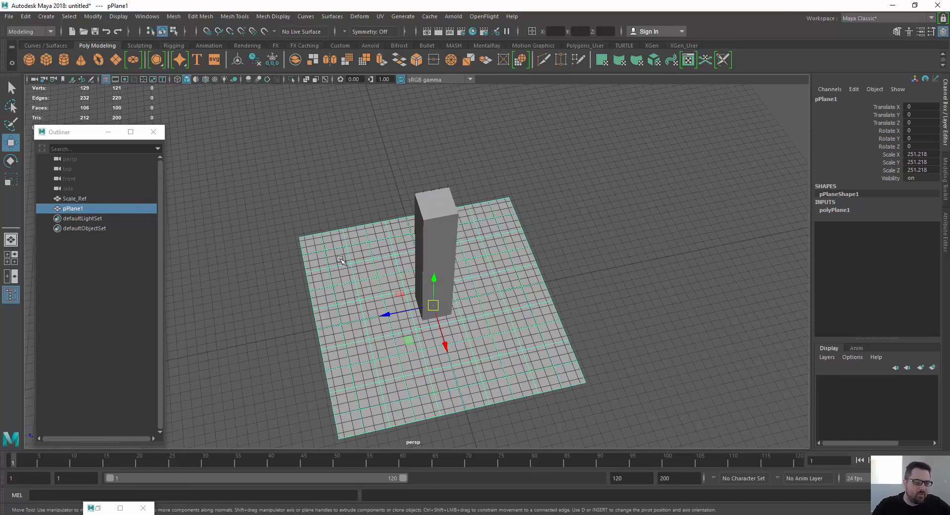
# Step: Set the plane's width and height subdivisions to 1
pyautogui.click(837, 210)
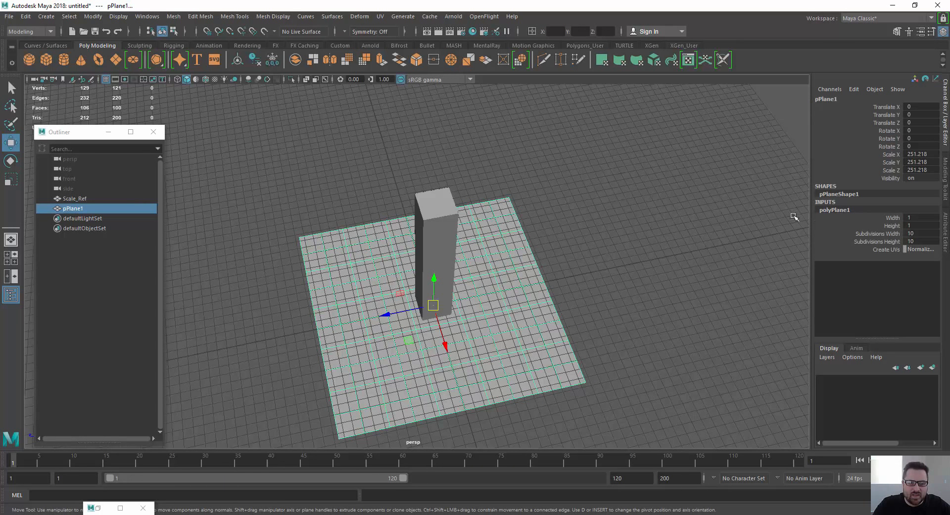
pyautogui.click(909, 232)
pyautogui.write('1')
pyautogui.press('Return')
pyautogui.click(916, 241)
pyautogui.write('1')
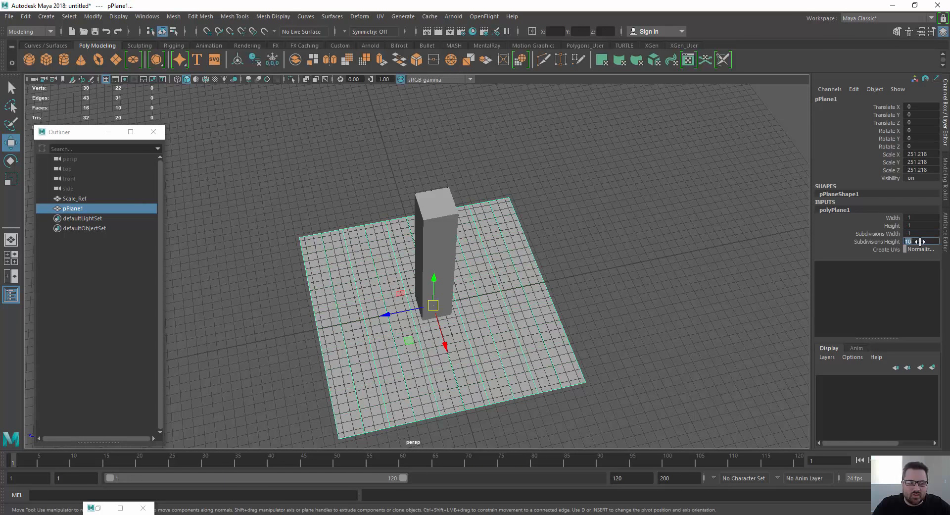
pyautogui.press('Return')
pyautogui.scroll(2, 427, 238)
pyautogui.keyDown('alt'); pyautogui.moveTo(427, 238); pyautogui.dragTo(373, 204); pyautogui.keyUp('alt')
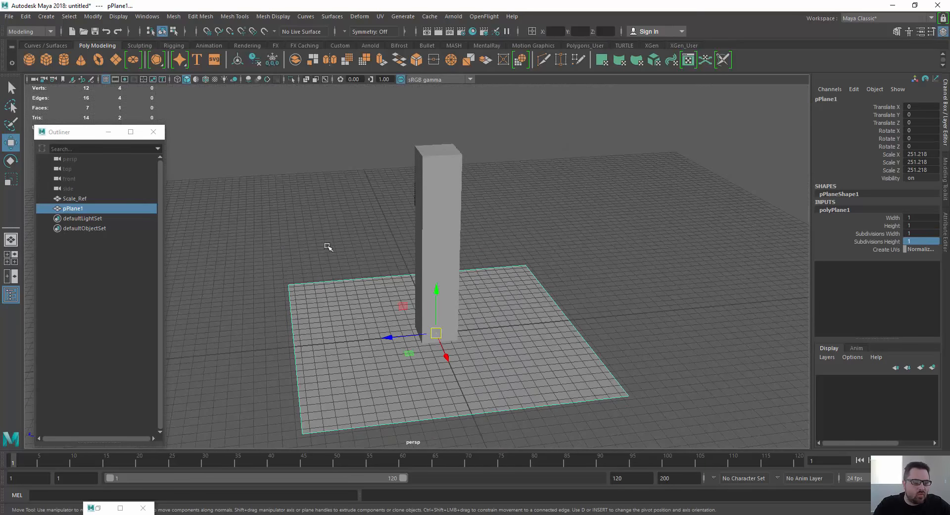
pyautogui.keyDown('alt'); pyautogui.moveTo(329, 248); pyautogui.dragTo(322, 221); pyautogui.keyUp('alt')
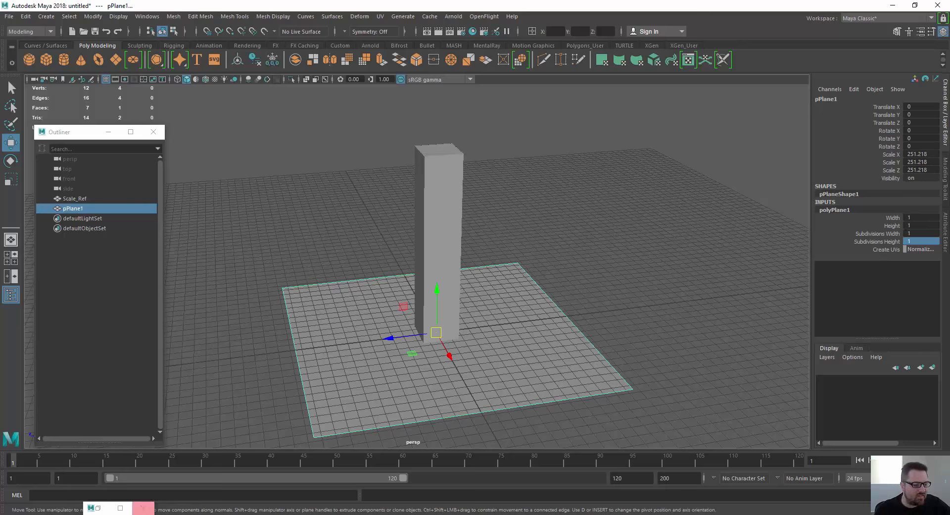
# Step: Switch to the Desktop folder window, sort its files by date modified, and open Orthographic - Final.png
pyautogui.moveTo(143, 514)
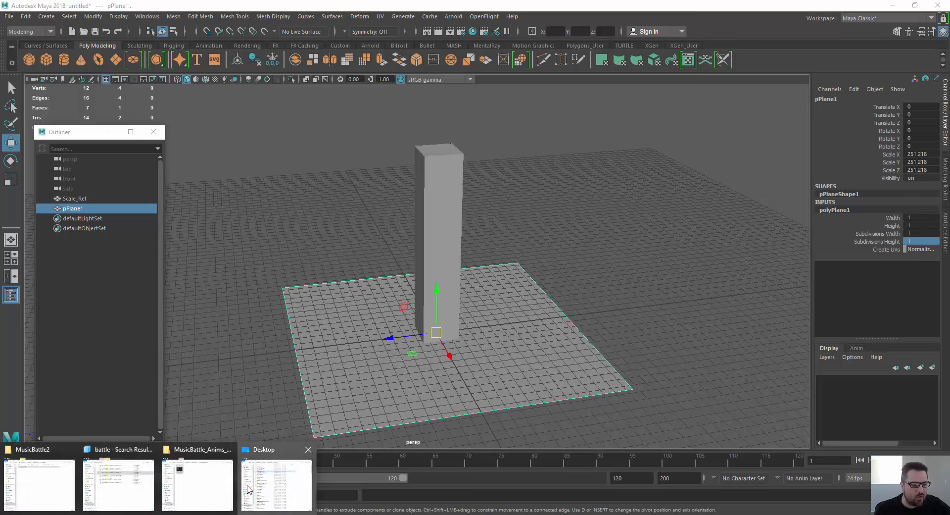
pyautogui.click(277, 485)
pyautogui.scroll(-10, 424, 338)
pyautogui.scroll(3, 425, 338)
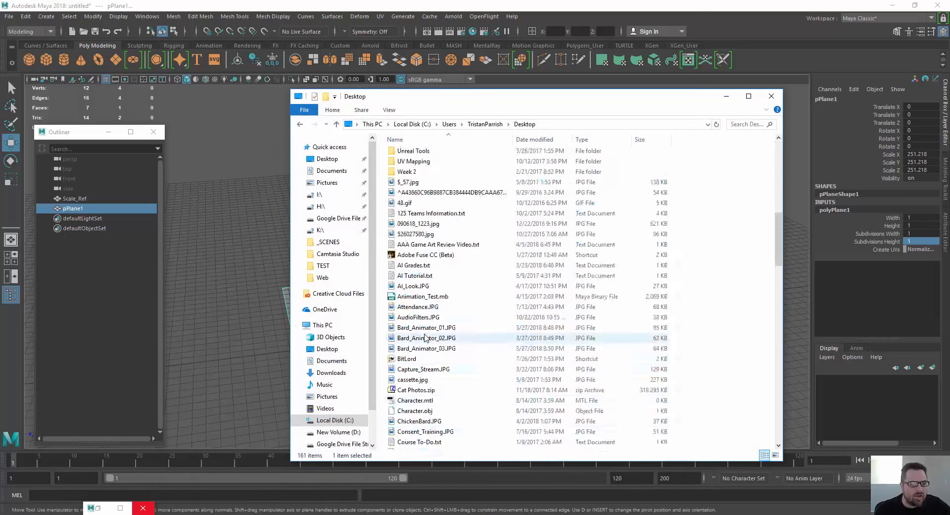
pyautogui.scroll(-5, 424, 338)
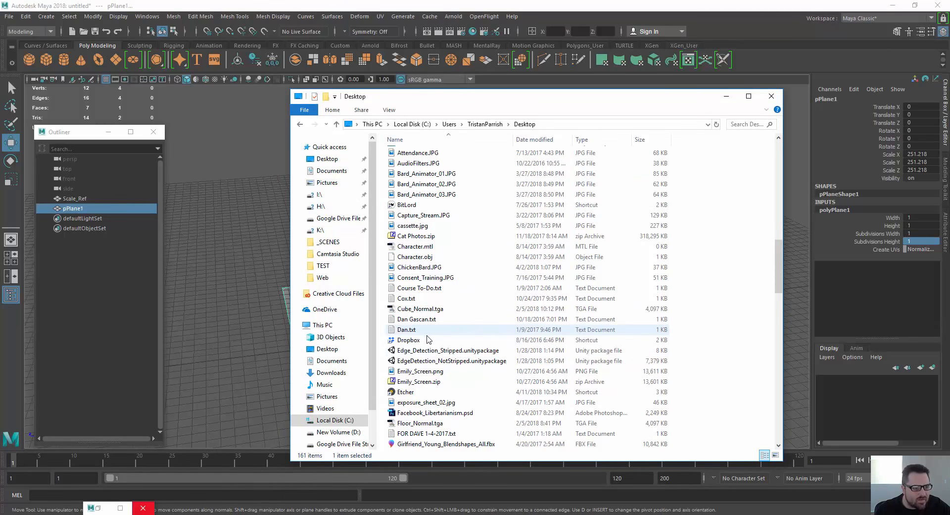
pyautogui.scroll(4, 573, 229)
pyautogui.click(537, 140)
pyautogui.scroll(8, 436, 229)
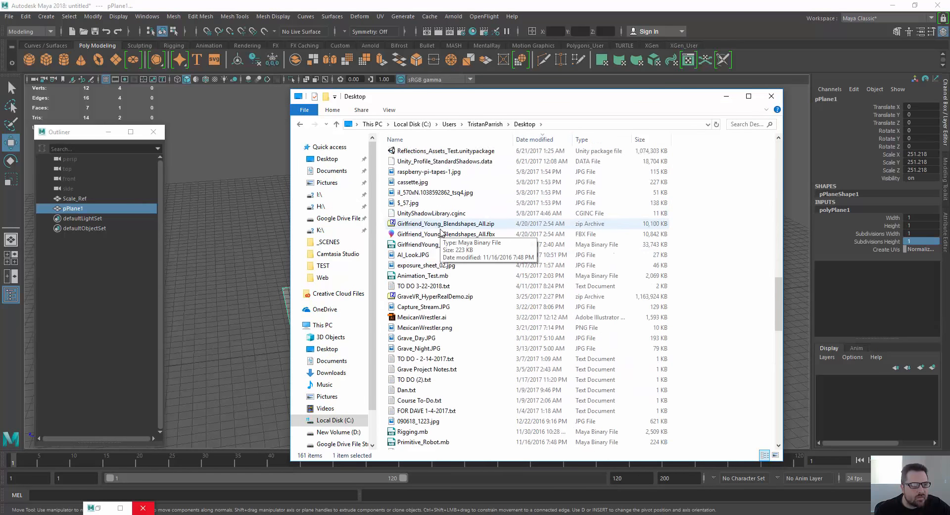
pyautogui.scroll(10, 440, 231)
pyautogui.click(416, 155)
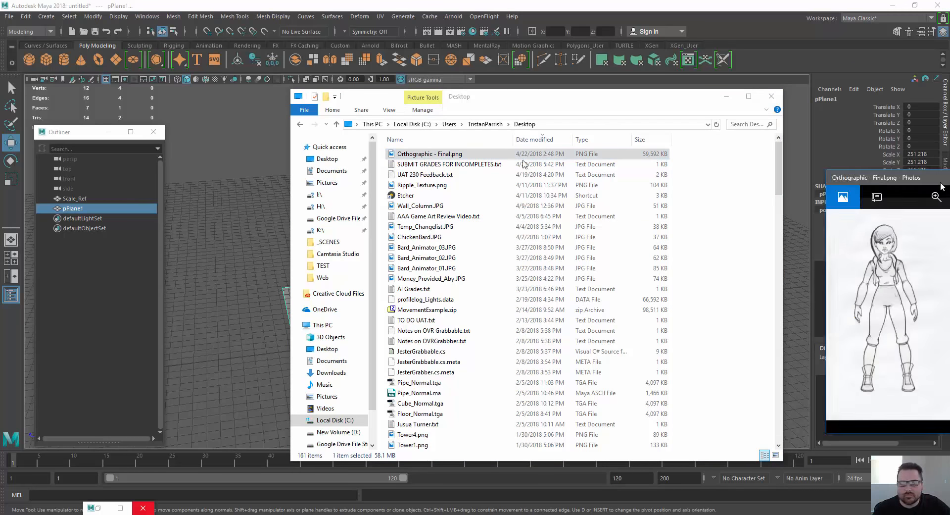
# Step: Check the pixel dimensions in the image's file info, and return to Maya
pyautogui.click(583, 134)
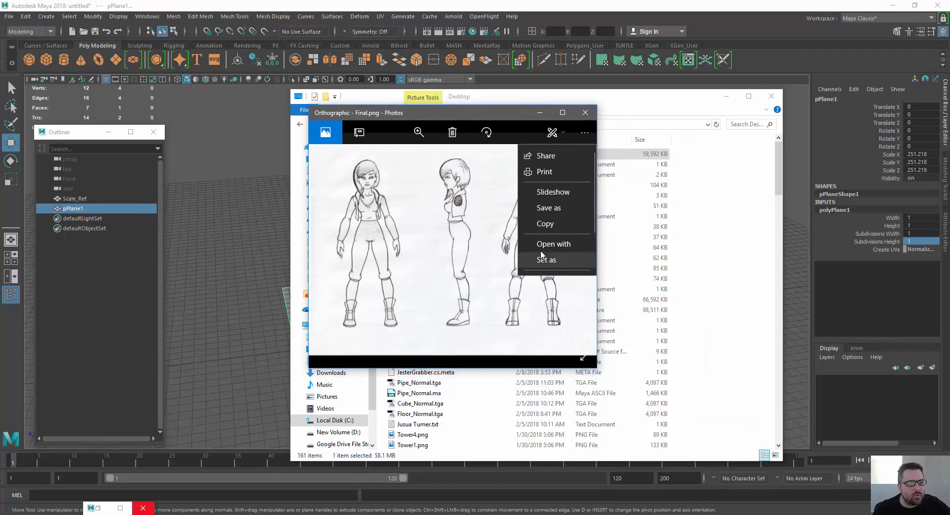
pyautogui.click(563, 113)
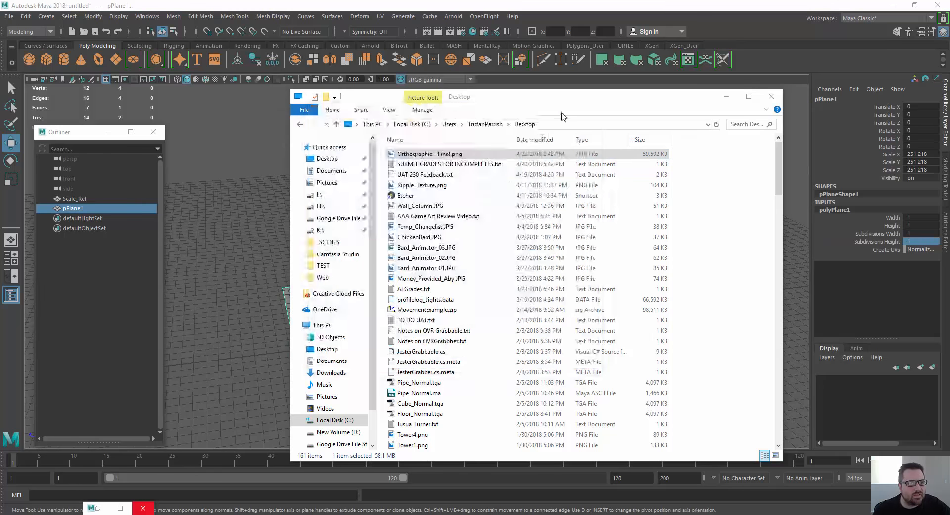
pyautogui.click(938, 28)
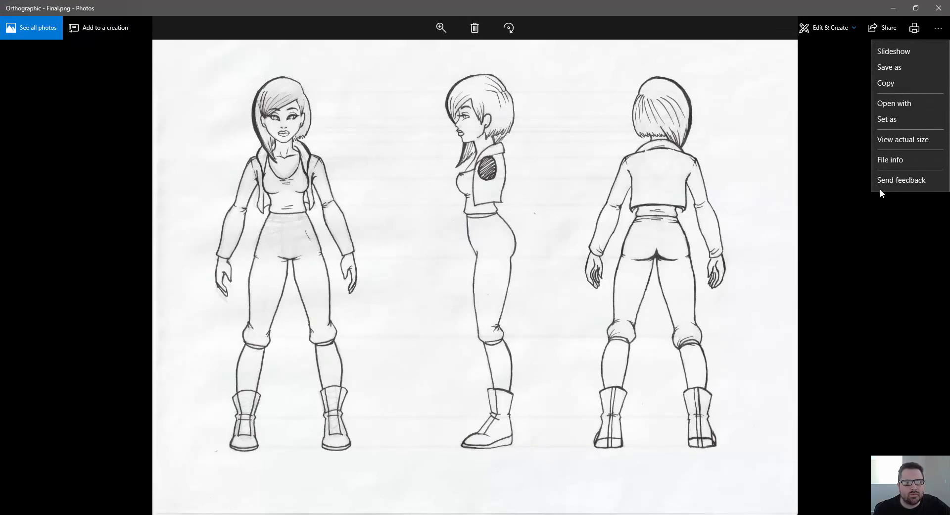
pyautogui.click(893, 141)
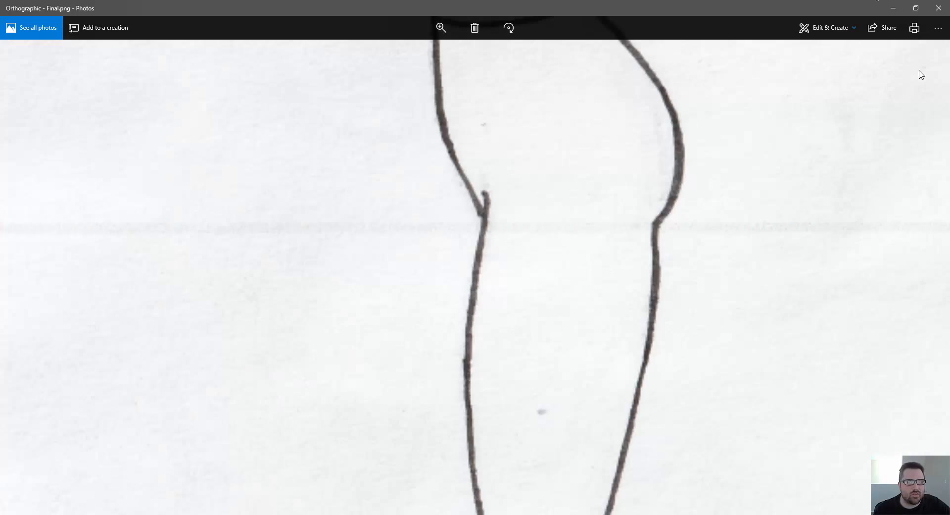
pyautogui.click(938, 28)
pyautogui.click(891, 157)
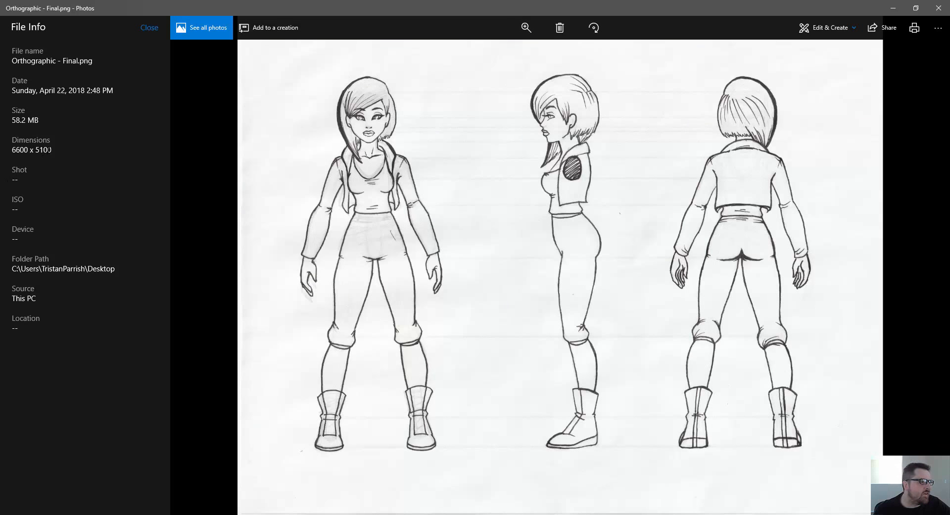
pyautogui.moveTo(190, 3); pyautogui.dragTo(949, 239)
pyautogui.click(726, 96)
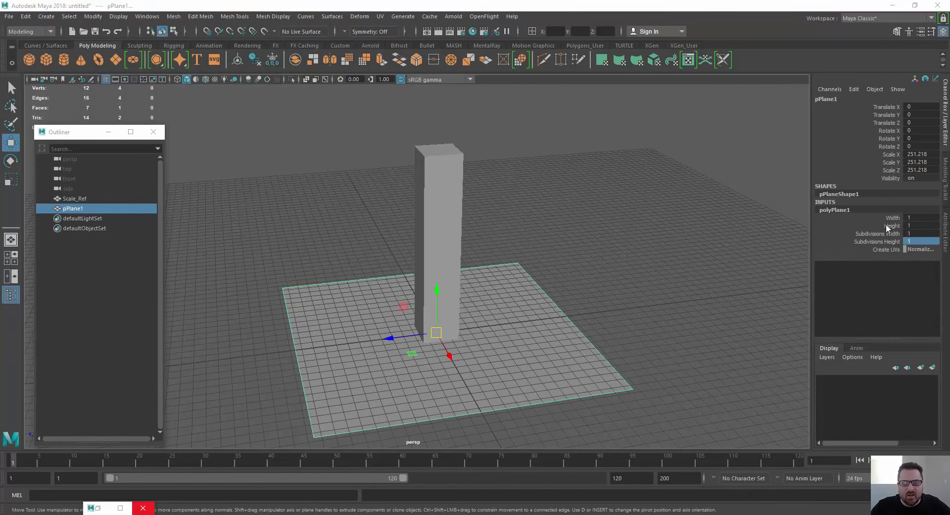
# Step: Set the plane's width to 6600 and height to 5100 to match the reference image's proportions
pyautogui.click(914, 217)
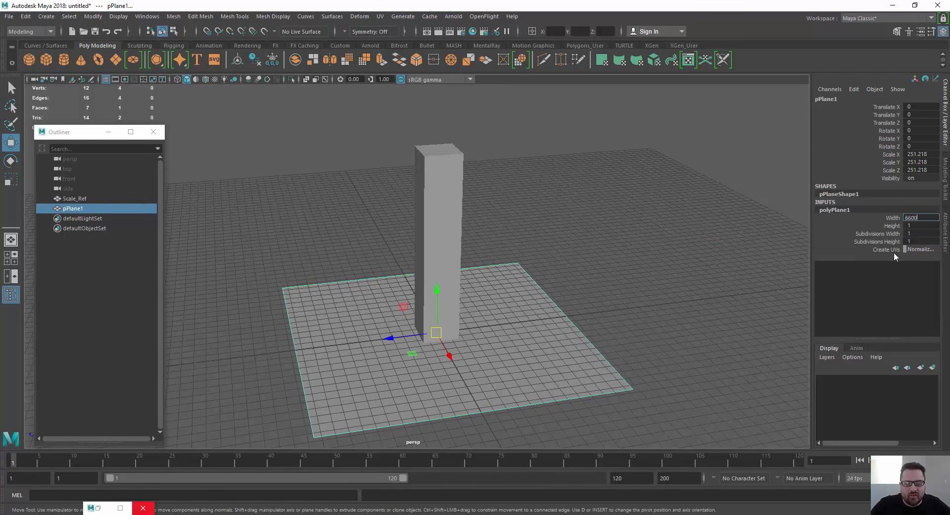
pyautogui.click(924, 226)
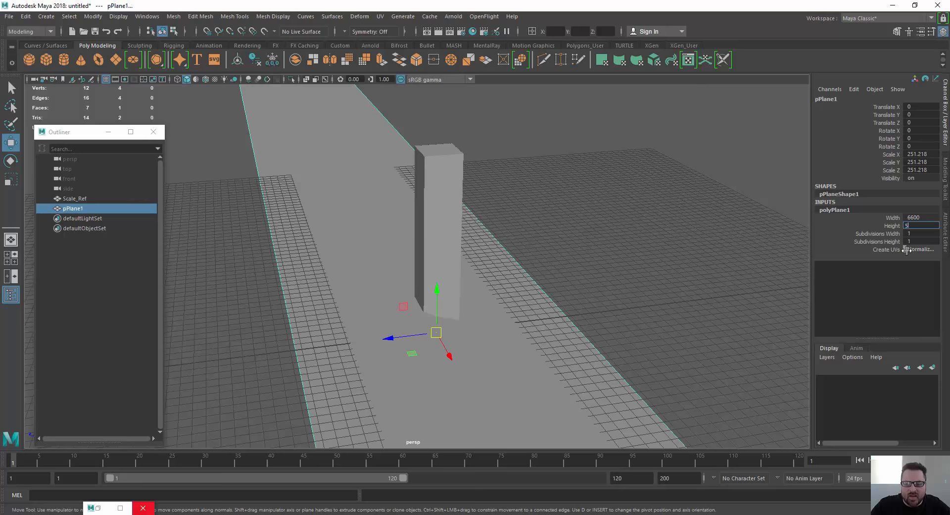
pyautogui.write('5100')
pyautogui.press('Return')
# Step: Try to scale the oversized plane down uniformly with the Scale tool
pyautogui.scroll(-10, 376, 228)
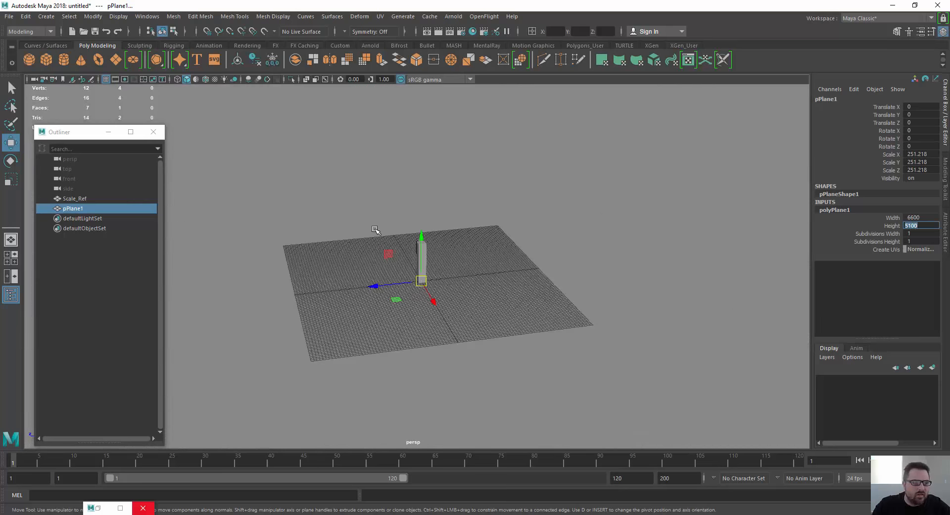
pyautogui.press('f')
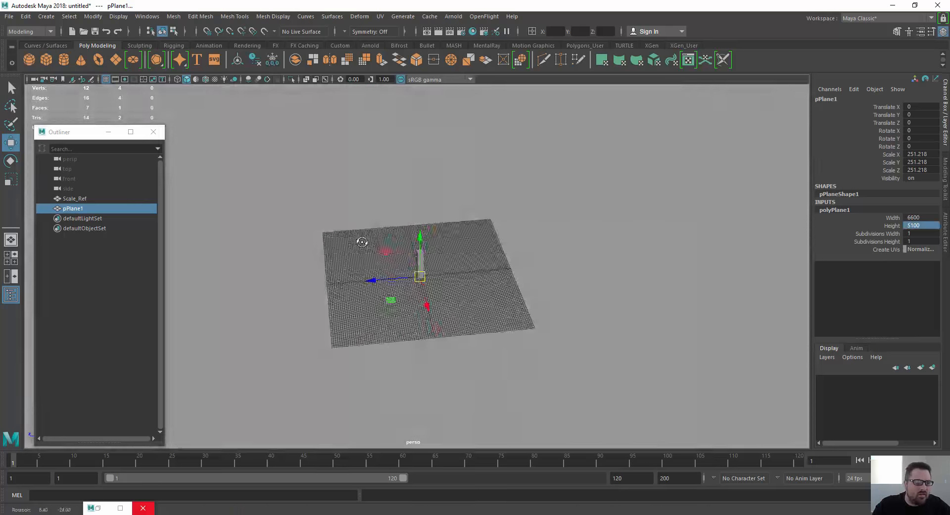
pyautogui.press('r')
pyautogui.moveTo(420, 276); pyautogui.dragTo(276, 415)
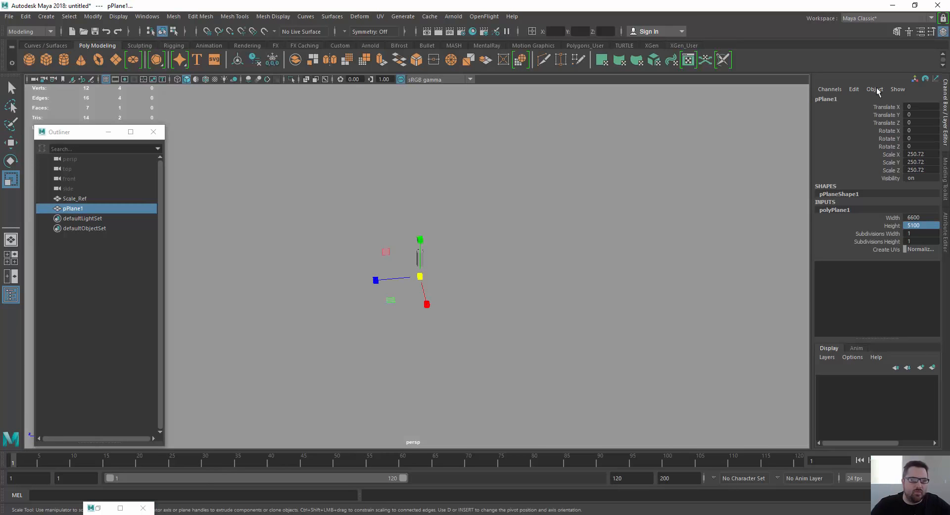
# Step: Set the plane's Scale X, Scale Y and Scale Z to 1
pyautogui.click(922, 155)
pyautogui.write('1')
pyautogui.press('Return')
pyautogui.click(920, 163)
pyautogui.write('1')
pyautogui.press('Return')
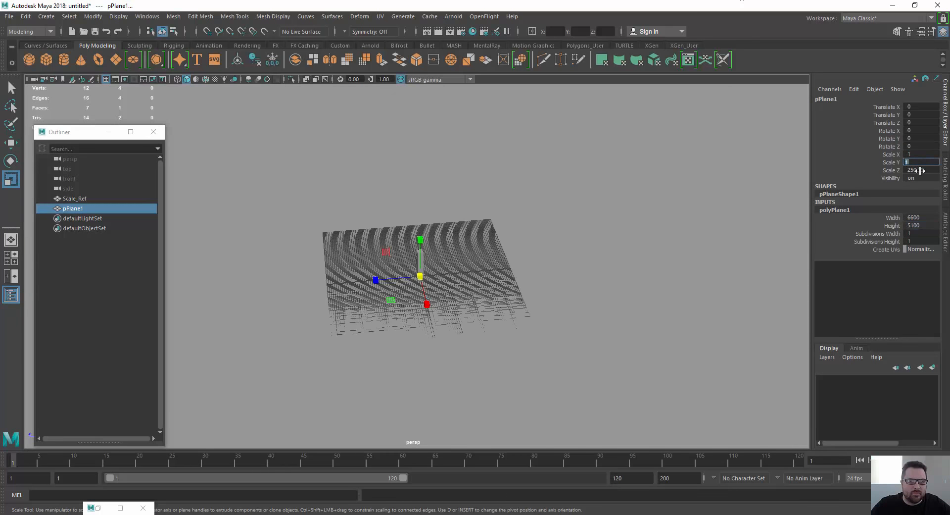
pyautogui.click(918, 170)
pyautogui.write('1')
pyautogui.press('Return')
# Step: Assign a new Lambert material to the plane
pyautogui.scroll(-10, 407, 242)
pyautogui.scroll(8, 408, 242)
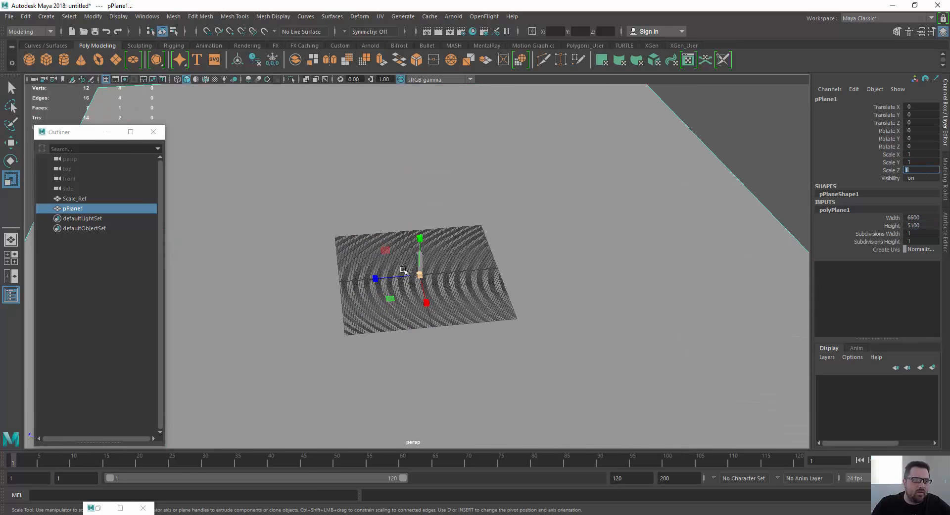
pyautogui.keyDown('alt'); pyautogui.moveTo(346, 215); pyautogui.dragTo(367, 259); pyautogui.keyUp('alt')
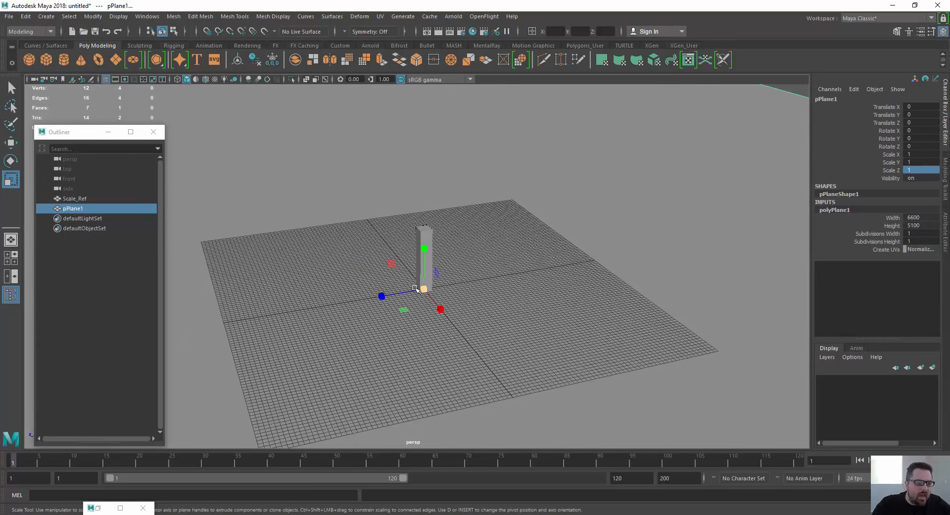
pyautogui.scroll(-2, 389, 275)
pyautogui.scroll(-4, 389, 275)
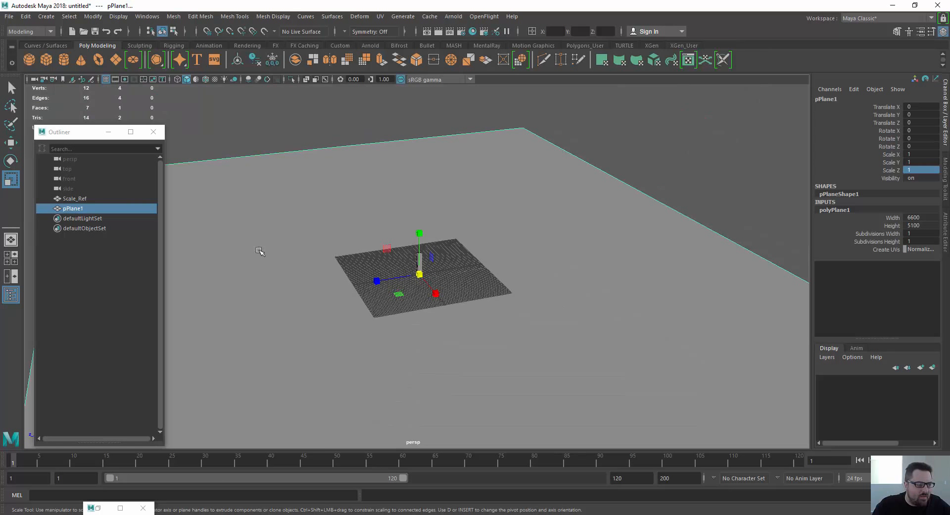
pyautogui.moveTo(258, 239); pyautogui.dragTo(327, 454, button='right')
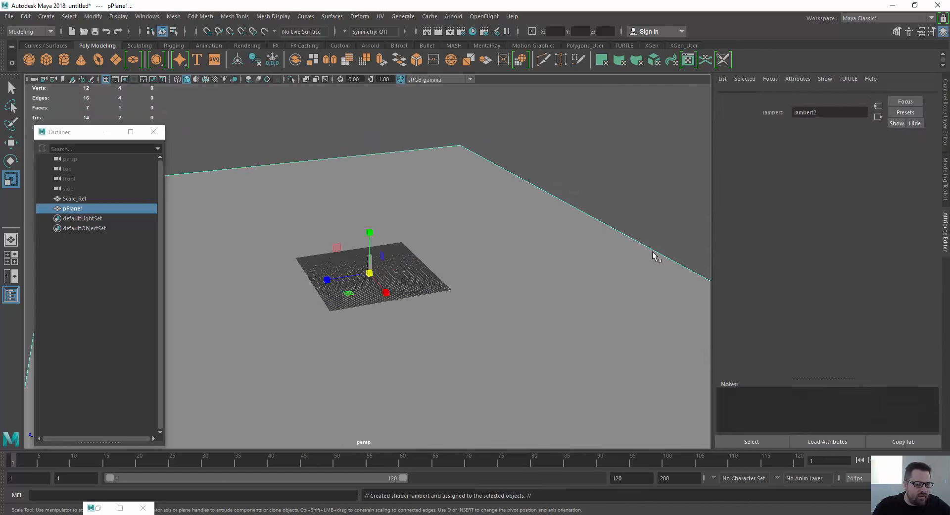
# Step: Show the attributes of the plane's new Lambert material and rename it to Character_Template
pyautogui.click(944, 113)
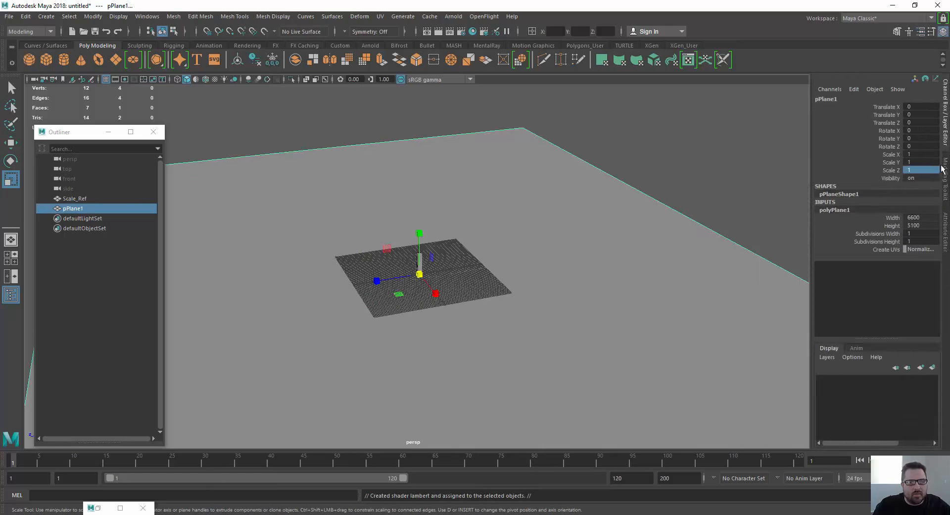
pyautogui.click(943, 171)
pyautogui.click(946, 232)
pyautogui.click(855, 97)
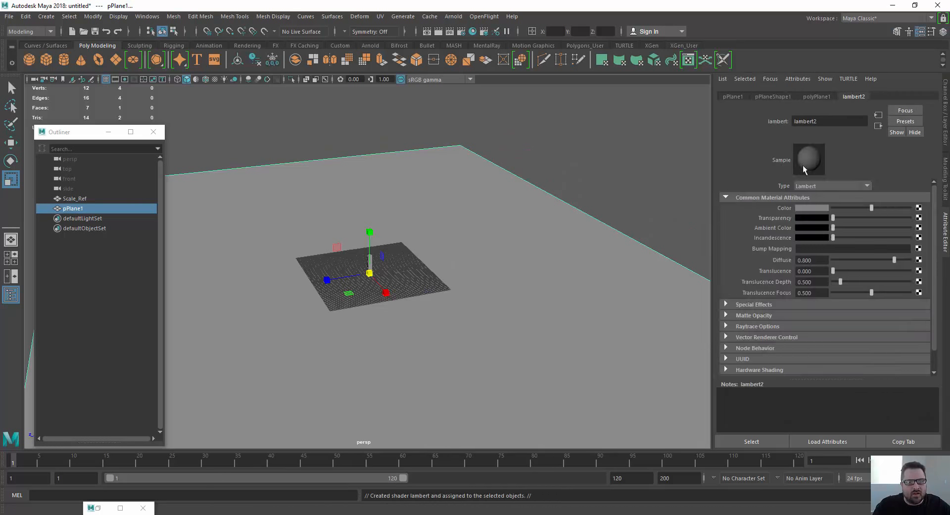
pyautogui.click(838, 119)
pyautogui.doubleClick(818, 122)
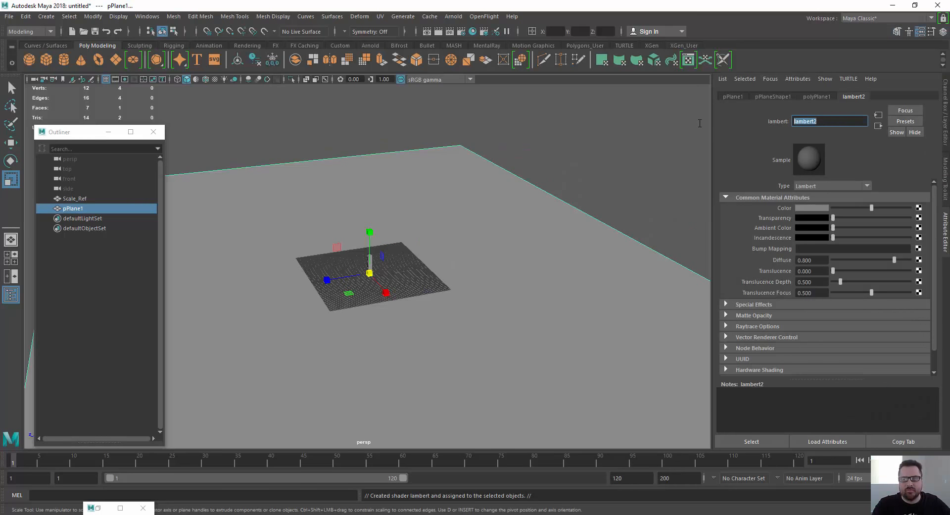
pyautogui.write('ct')
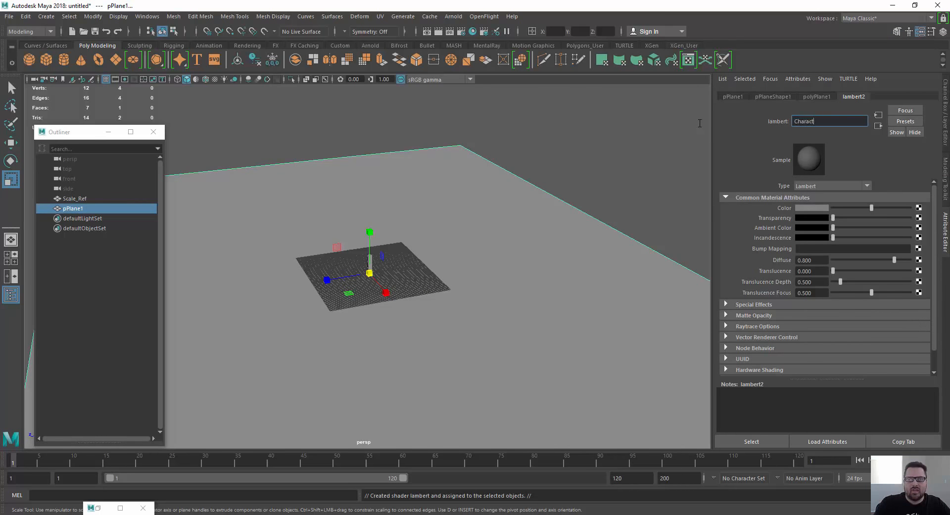
pyautogui.write('haracter_Template')
pyautogui.press('Return')
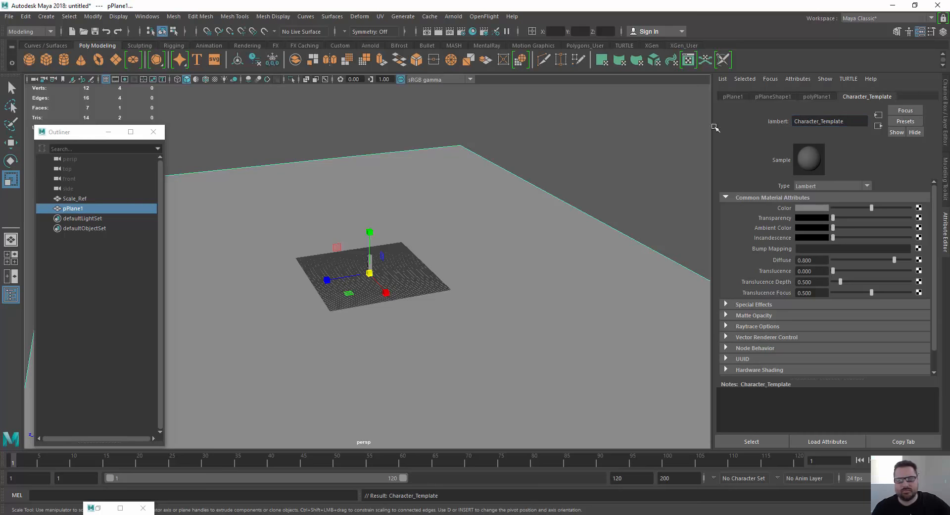
# Step: Connect a File texture to the Color attribute of the Character_Template material
pyautogui.click(919, 208)
pyautogui.moveTo(422, 184); pyautogui.dragTo(562, 85)
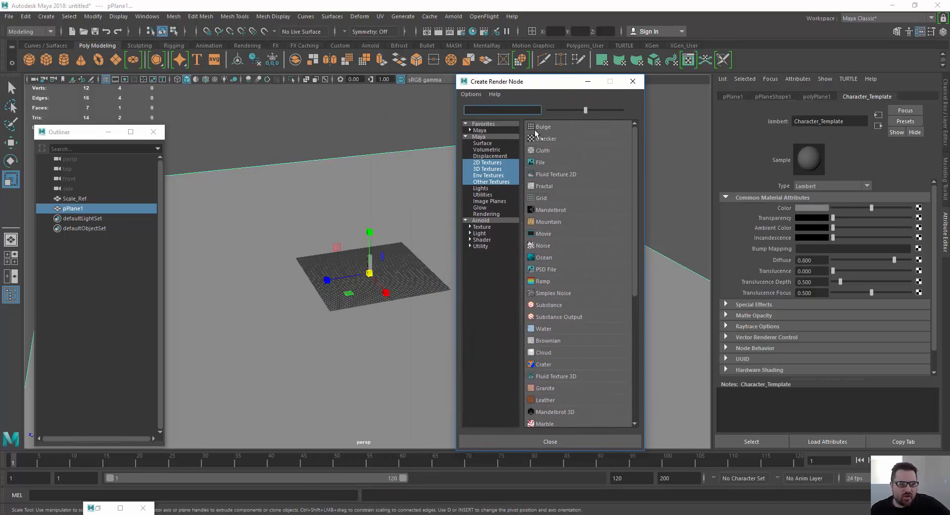
pyautogui.click(535, 161)
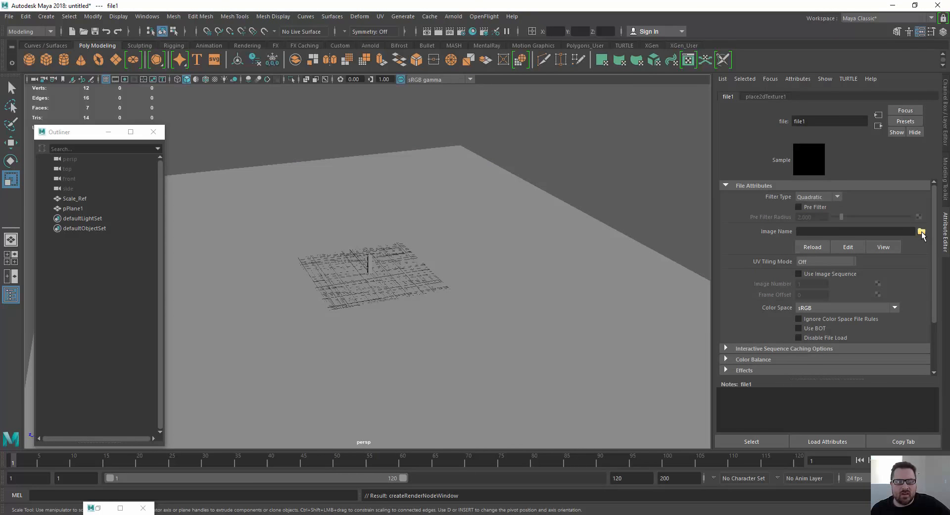
# Step: Load Orthographic - Final.png from the Desktop folder as the file texture's image
pyautogui.click(922, 232)
pyautogui.click(158, 115)
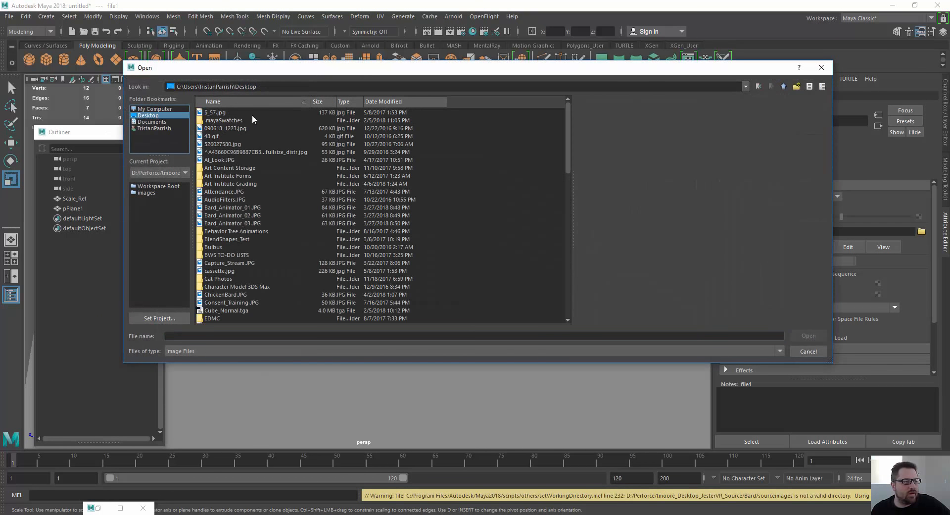
pyautogui.click(391, 103)
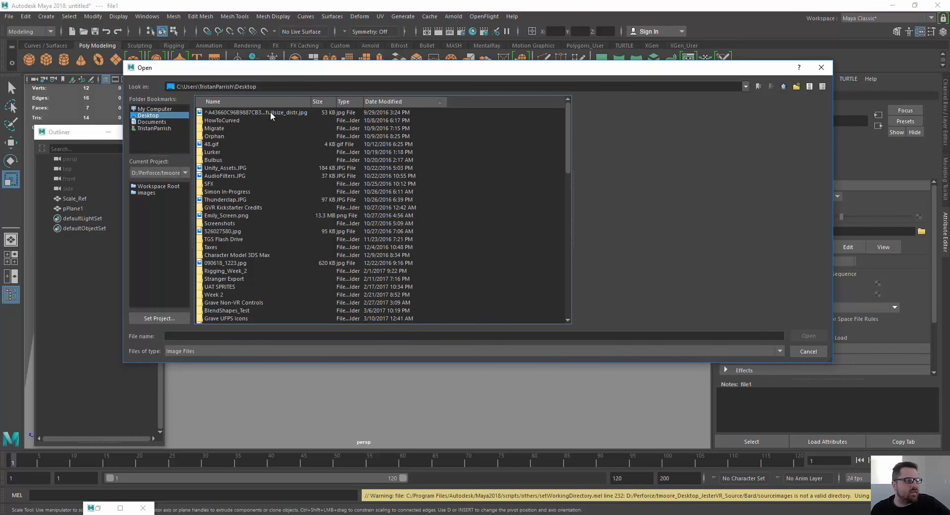
pyautogui.scroll(-15, 416, 177)
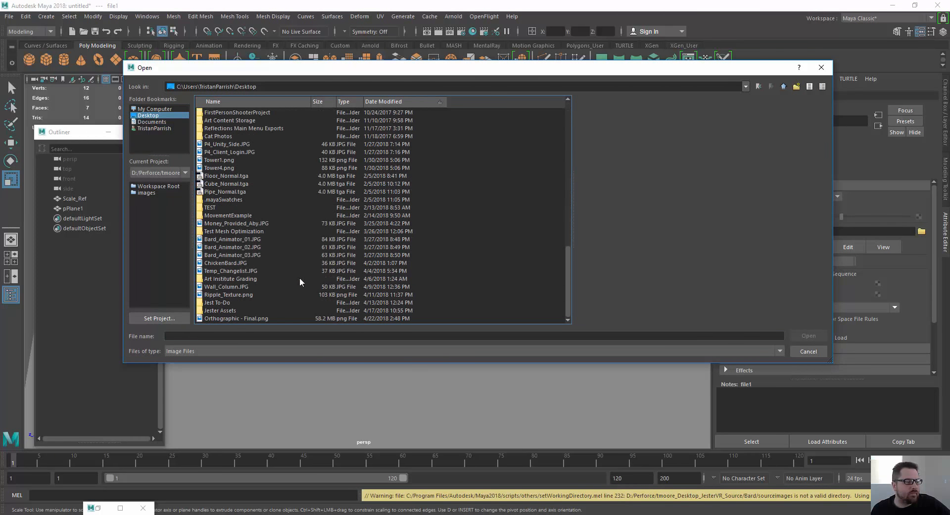
pyautogui.click(232, 318)
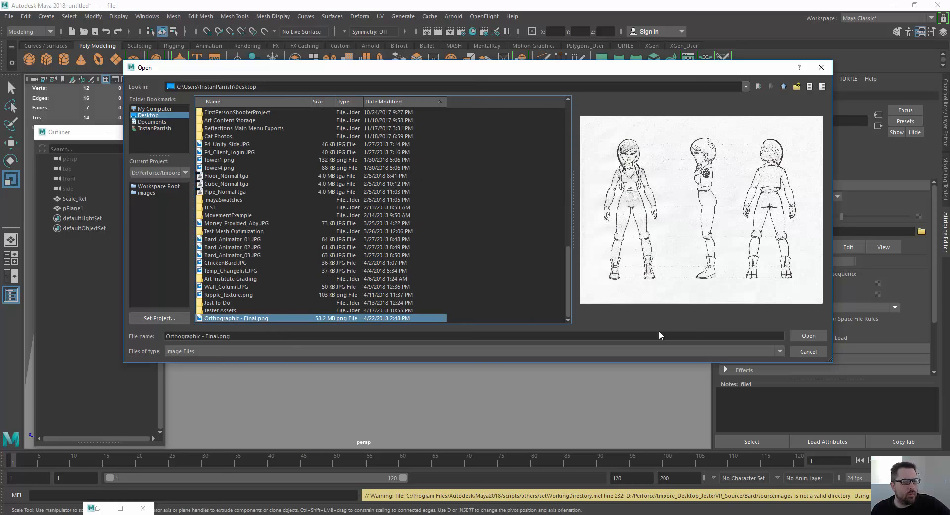
pyautogui.click(800, 335)
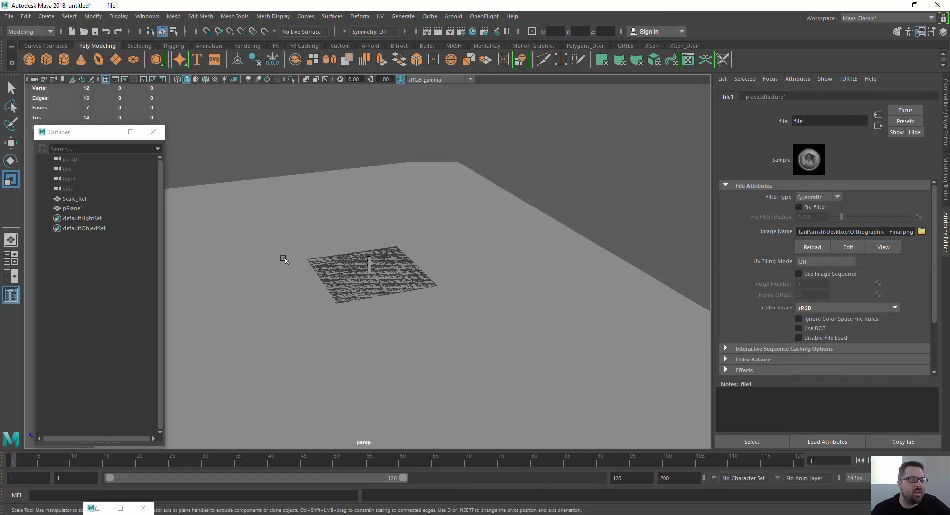
# Step: Turn on textured display in the viewport and select the plane with the character drawings
pyautogui.press('6')
pyautogui.scroll(5, 297, 252)
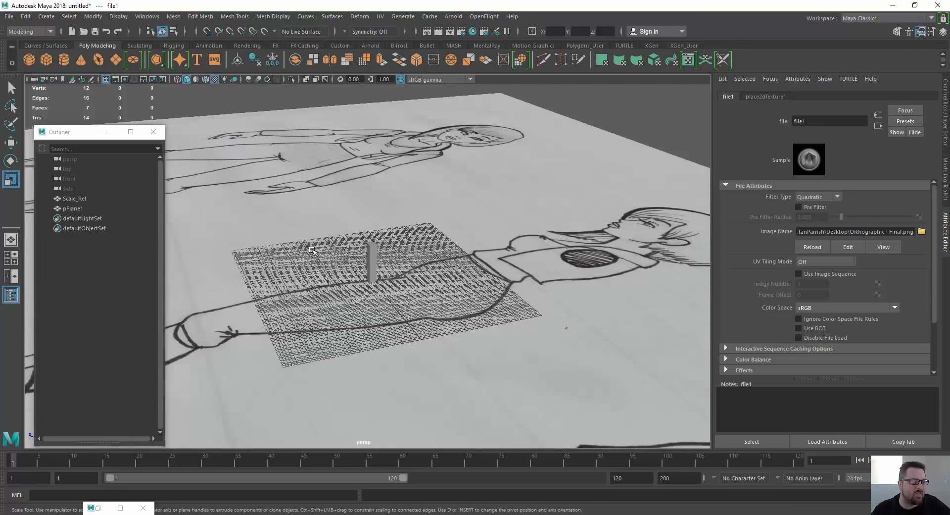
pyautogui.keyDown('alt'); pyautogui.moveTo(312, 250); pyautogui.dragTo(376, 272); pyautogui.keyUp('alt')
pyautogui.scroll(-4, 376, 262)
pyautogui.scroll(-5, 380, 292)
pyautogui.scroll(3, 379, 293)
pyautogui.click(304, 236)
pyautogui.scroll(2, 304, 237)
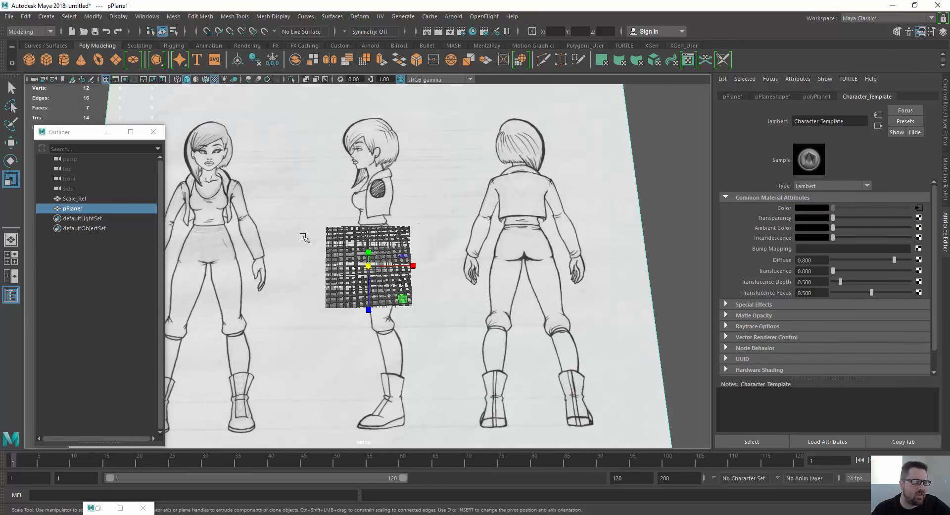
# Step: Scale the plane with the character drawings down uniformly to about 0.18 so it roughly covers the grid
pyautogui.keyDown('alt'); pyautogui.moveTo(300, 234); pyautogui.dragTo(310, 190); pyautogui.keyUp('alt')
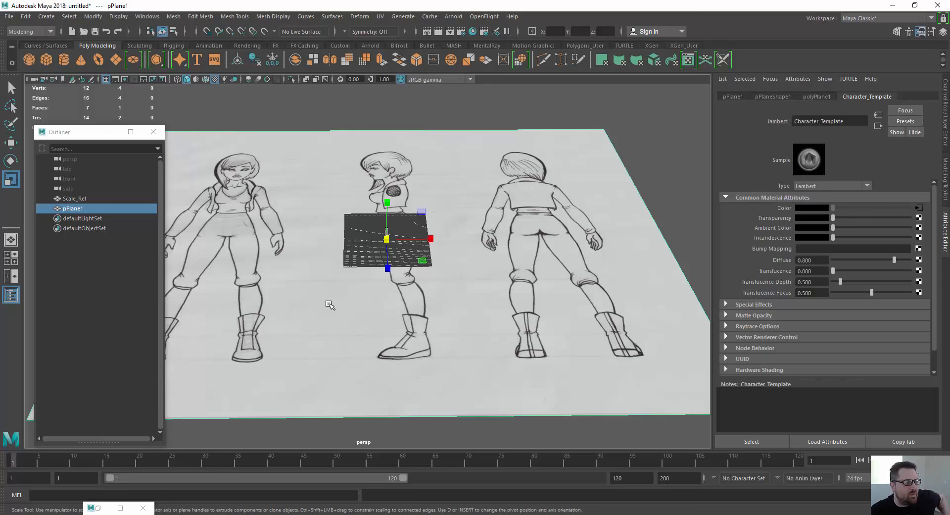
pyautogui.scroll(4, 332, 181)
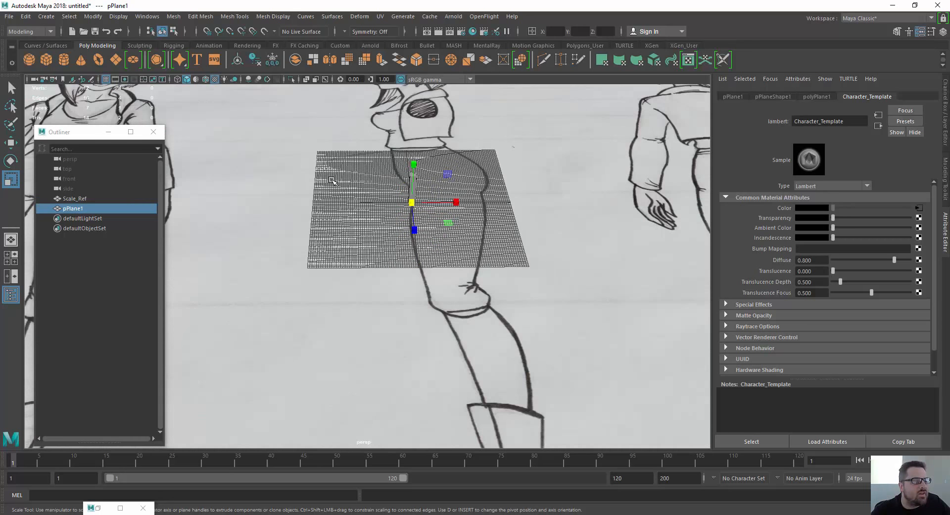
pyautogui.scroll(-5, 332, 181)
pyautogui.scroll(1, 333, 181)
pyautogui.scroll(-2, 332, 181)
pyautogui.scroll(3, 332, 181)
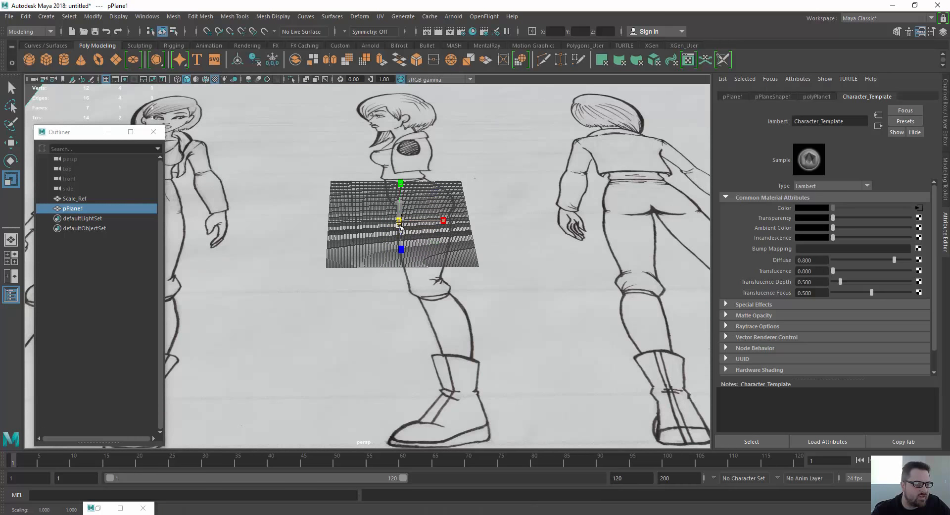
pyautogui.moveTo(399, 221)
pyautogui.mouseDown()
pyautogui.moveTo(401, 248)
pyautogui.moveTo(361, 257)
pyautogui.moveTo(297, 307)
pyautogui.moveTo(322, 307)
pyautogui.mouseUp()
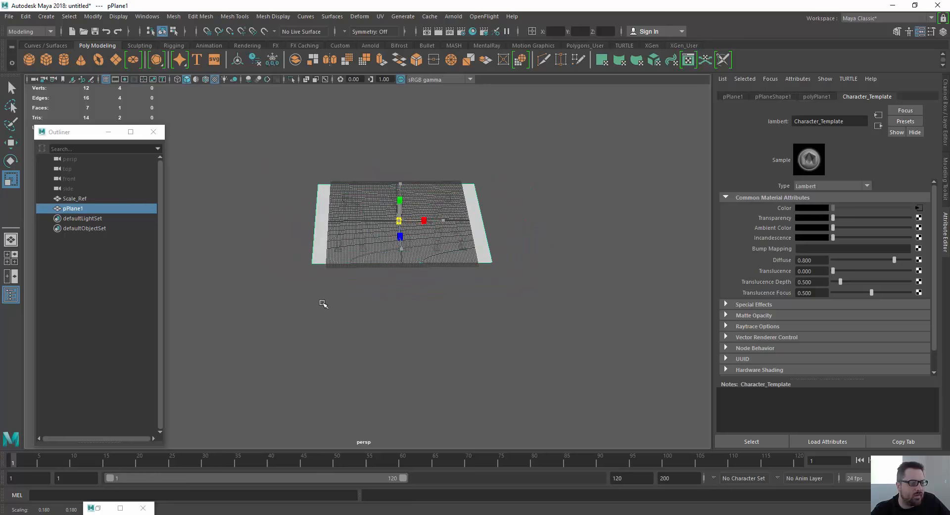
pyautogui.scroll(8, 437, 239)
pyautogui.keyDown('alt'); pyautogui.moveTo(394, 183); pyautogui.dragTo(393, 272, button='middle'); pyautogui.keyUp('alt')
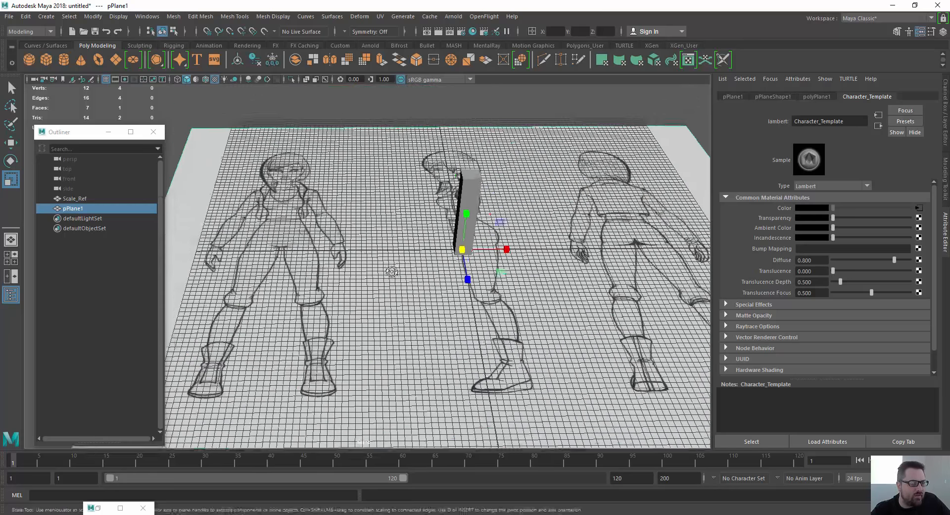
# Step: Turn on Discrete Rotate and rotate the character plane upright about its X axis
pyautogui.moveTo(416, 332)
pyautogui.keyDown('alt'); pyautogui.mouseDown()
pyautogui.moveTo(404, 282)
pyautogui.moveTo(403, 317)
pyautogui.mouseUp(); pyautogui.keyUp('alt')
pyautogui.press('e')
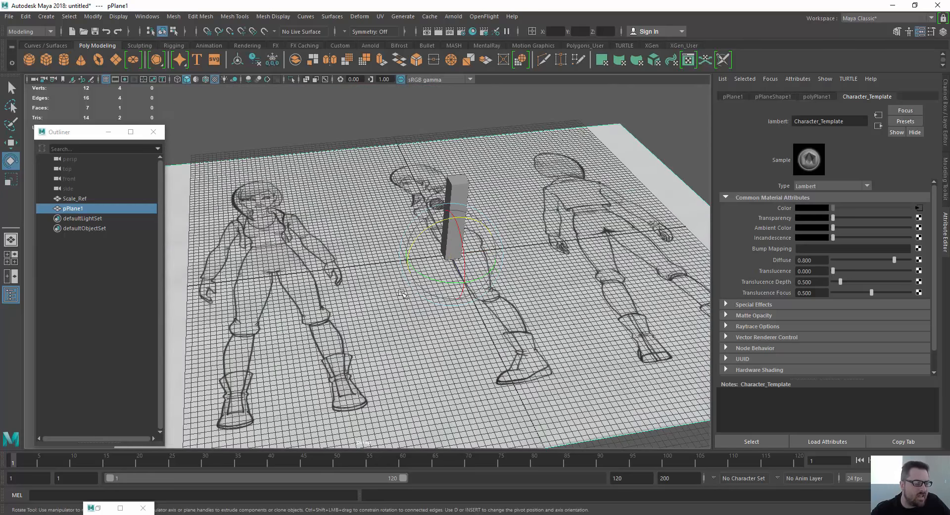
pyautogui.click(368, 233)
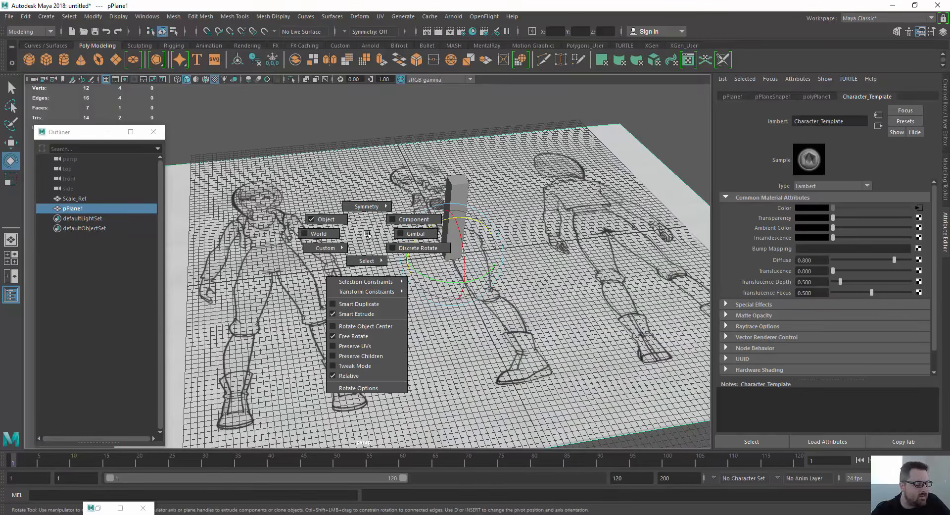
pyautogui.click(404, 252)
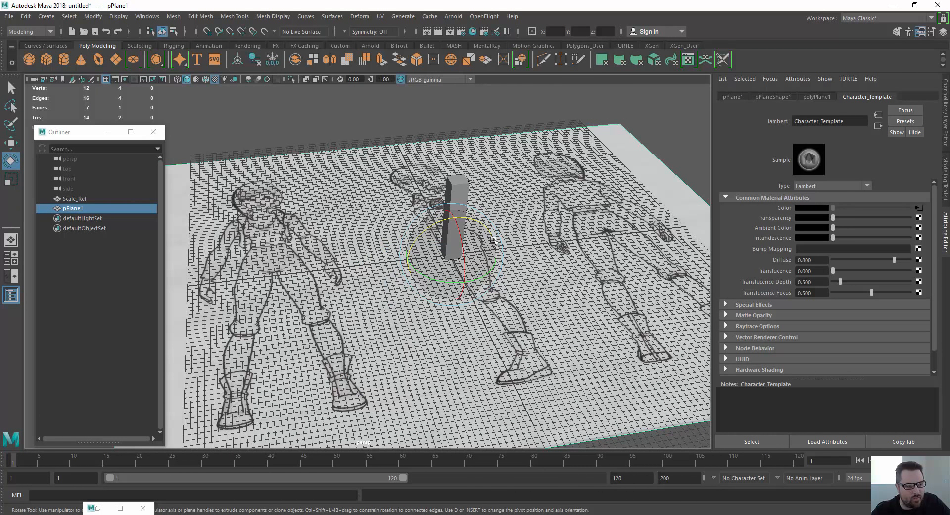
pyautogui.moveTo(459, 235); pyautogui.dragTo(460, 307)
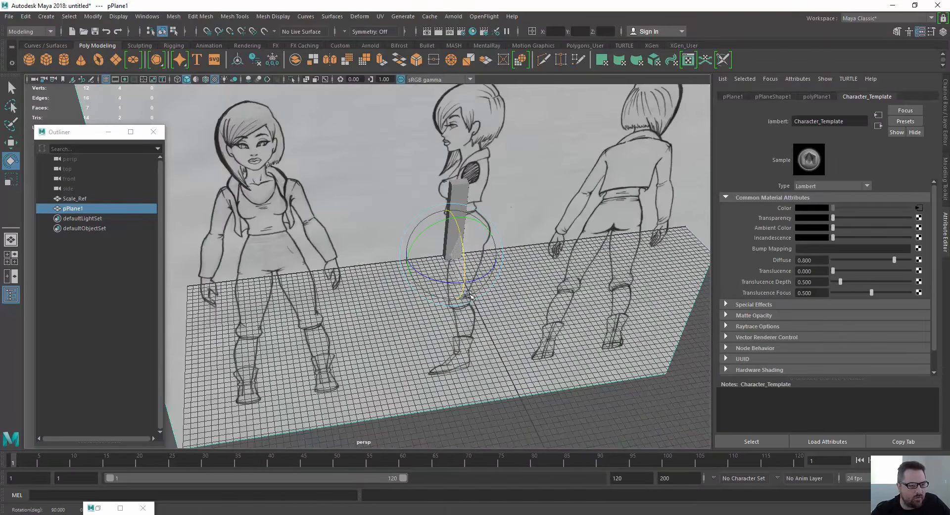
pyautogui.scroll(-6, 320, 218)
pyautogui.scroll(4, 320, 218)
pyautogui.keyDown('alt'); pyautogui.moveTo(330, 258); pyautogui.dragTo(367, 236); pyautogui.keyUp('alt')
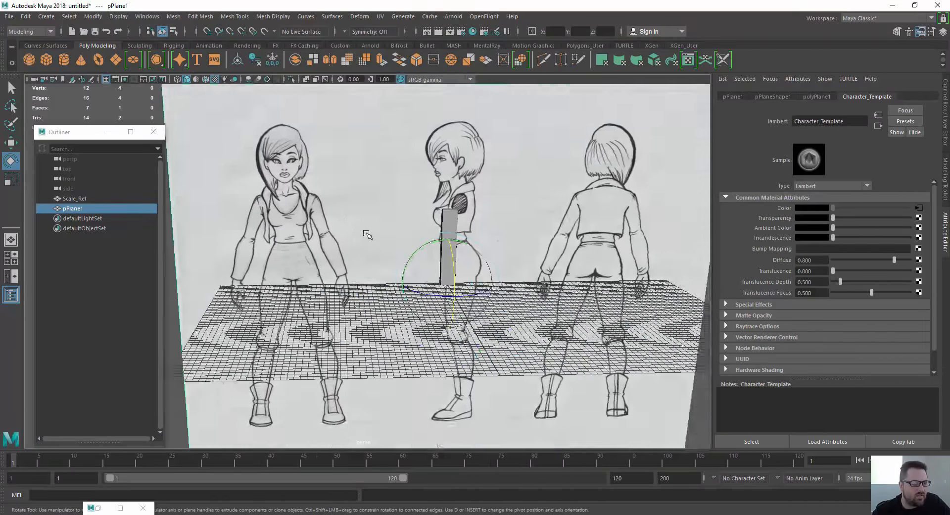
pyautogui.scroll(4, 366, 236)
pyautogui.keyDown('alt'); pyautogui.moveTo(366, 235); pyautogui.dragTo(321, 292, button='middle'); pyautogui.keyUp('alt')
pyautogui.keyDown('alt'); pyautogui.moveTo(320, 292); pyautogui.dragTo(330, 285); pyautogui.keyUp('alt')
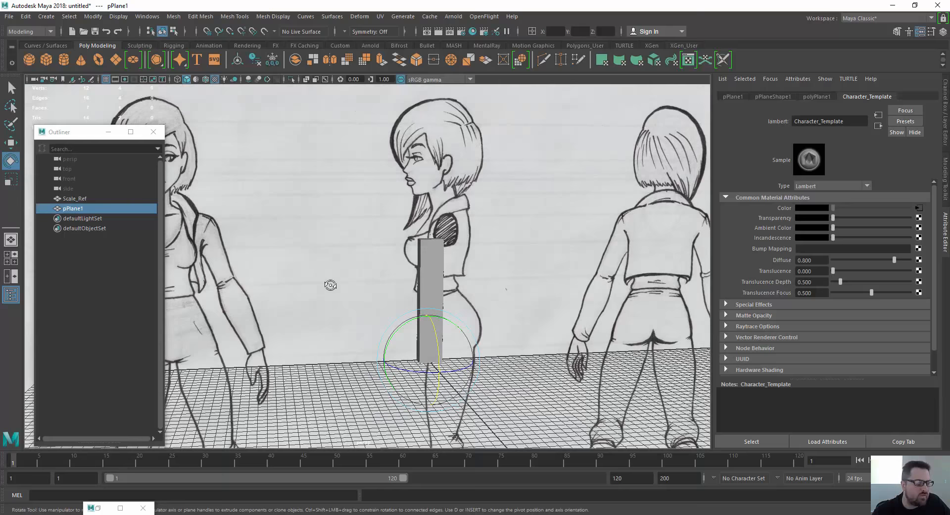
pyautogui.scroll(-4, 367, 272)
pyautogui.keyDown('alt'); pyautogui.moveTo(365, 283); pyautogui.dragTo(354, 310); pyautogui.keyUp('alt')
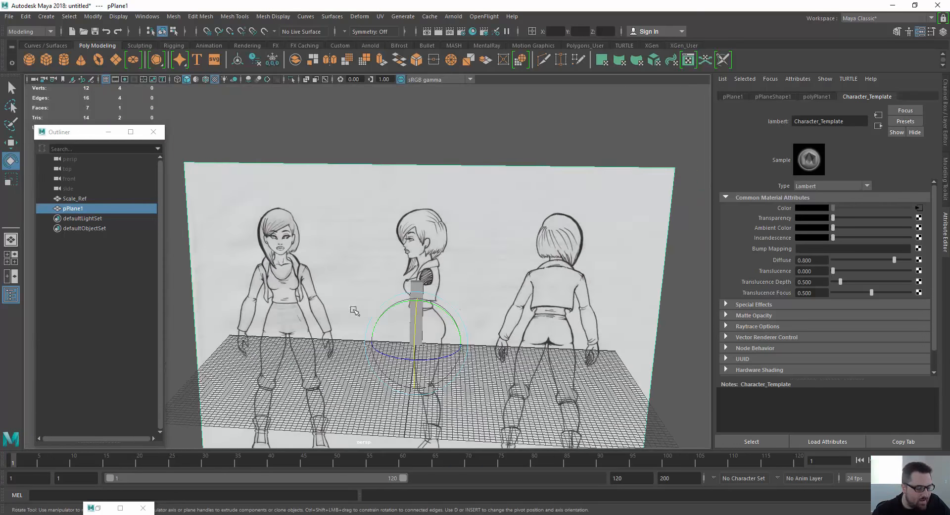
# Step: Move the upright plane sideways and up so the front-view figure lines up with the Scale_Ref box
pyautogui.press('w')
pyautogui.moveTo(477, 354); pyautogui.dragTo(583, 356)
pyautogui.scroll(4, 445, 297)
pyautogui.keyDown('alt'); pyautogui.moveTo(411, 292); pyautogui.dragTo(444, 295); pyautogui.keyUp('alt')
pyautogui.keyDown('alt'); pyautogui.moveTo(443, 295); pyautogui.dragTo(430, 237, button='middle'); pyautogui.keyUp('alt')
pyautogui.moveTo(431, 237)
pyautogui.keyDown('alt'); pyautogui.mouseDown()
pyautogui.moveTo(416, 247)
pyautogui.moveTo(421, 242)
pyautogui.mouseUp(); pyautogui.keyUp('alt')
pyautogui.moveTo(615, 284); pyautogui.dragTo(615, 197)
pyautogui.scroll(-3, 606, 222)
# Step: Scale the plane down uniformly to about 0.065 and move it back so the front-view figure sits behind the Scale_Ref box
pyautogui.press('r')
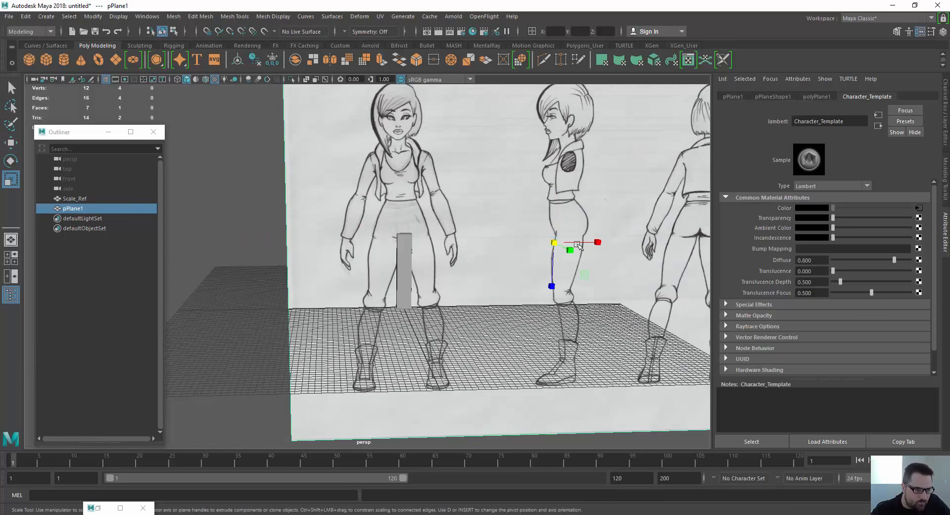
pyautogui.moveTo(578, 246); pyautogui.dragTo(496, 301)
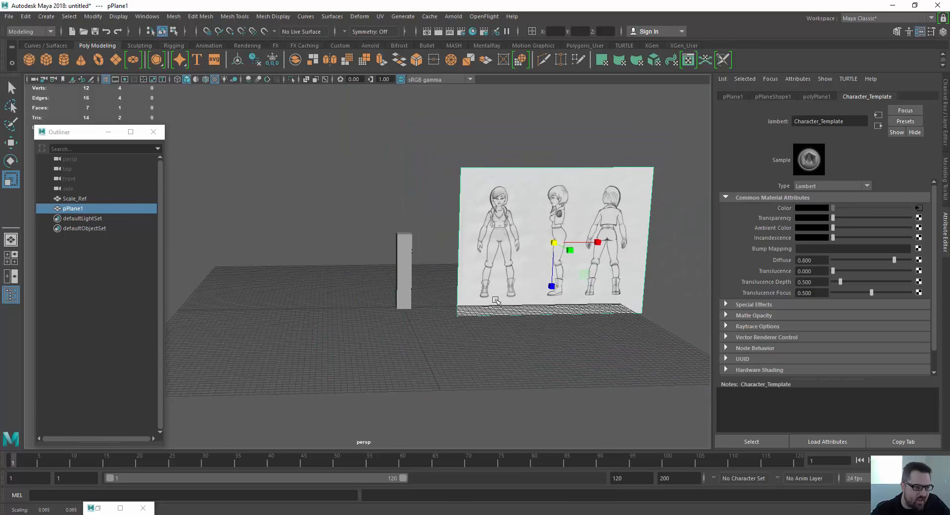
pyautogui.press('w')
pyautogui.moveTo(596, 211); pyautogui.dragTo(495, 240)
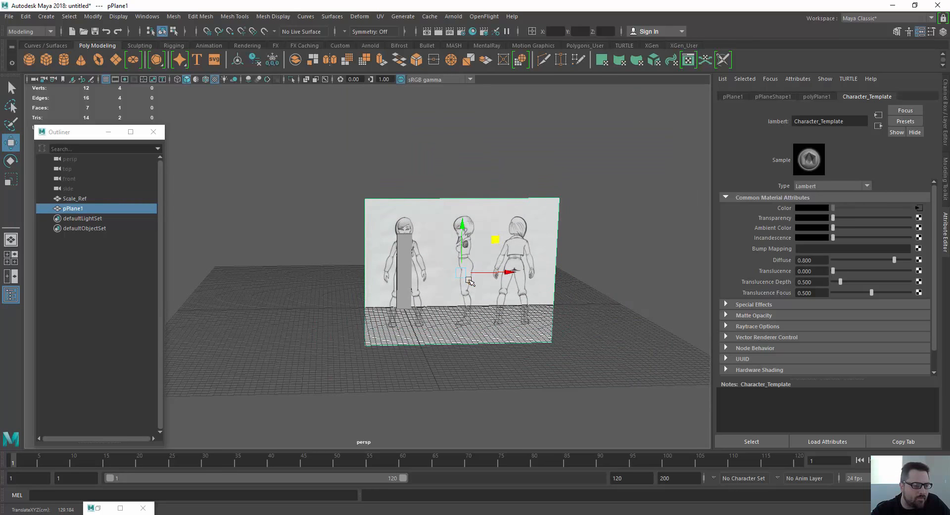
pyautogui.scroll(3, 390, 275)
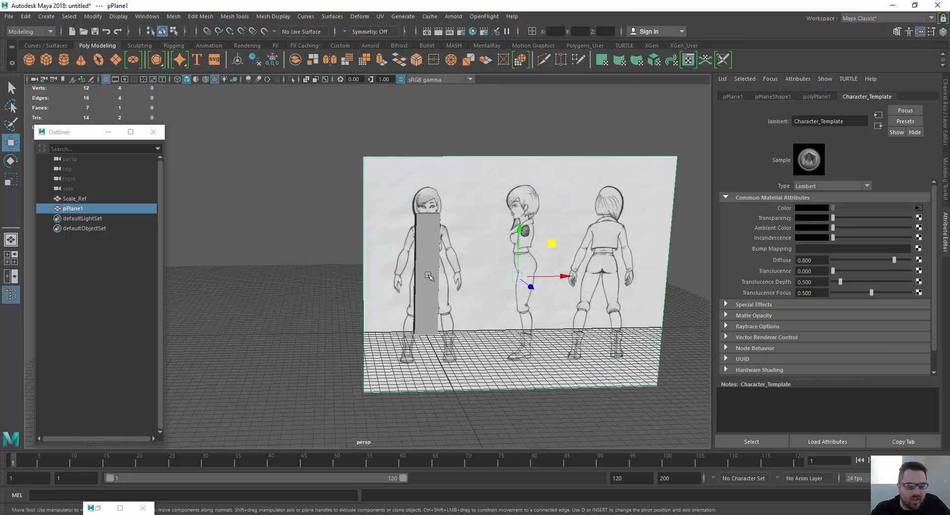
# Step: Move the plane's pivot sideways onto the centre of the front-view figure
pyautogui.press('d')
pyautogui.moveTo(563, 276); pyautogui.dragTo(479, 272)
pyautogui.press('d')
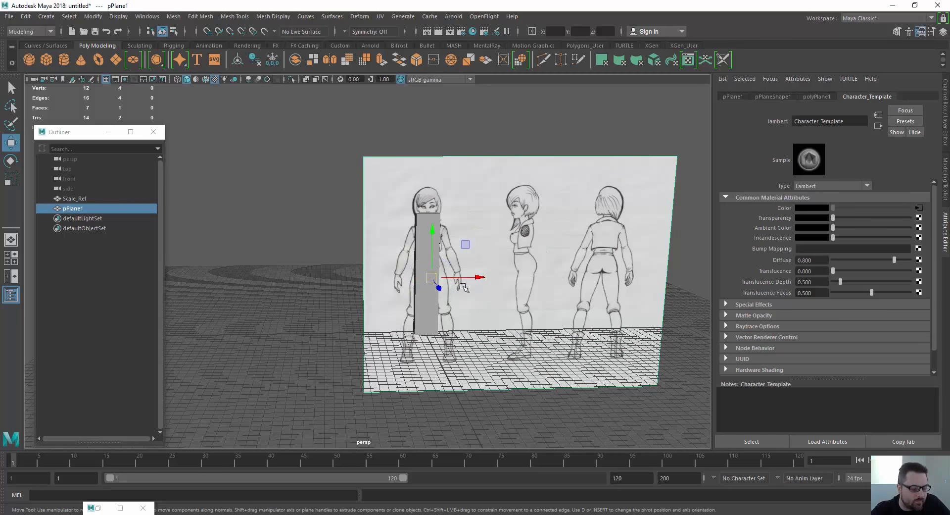
# Step: Scale the plane down uniformly about its pivot until the front-view figure is about as tall as the Scale_Ref box
pyautogui.press('r')
pyautogui.moveTo(400, 282); pyautogui.dragTo(340, 326, button='middle')
pyautogui.scroll(5, 385, 256)
pyautogui.keyDown('alt'); pyautogui.moveTo(431, 250); pyautogui.dragTo(364, 246); pyautogui.keyUp('alt')
# Step: Move the plane sideways and slightly up so the front-view figure stands beside the Scale_Ref box
pyautogui.press('w')
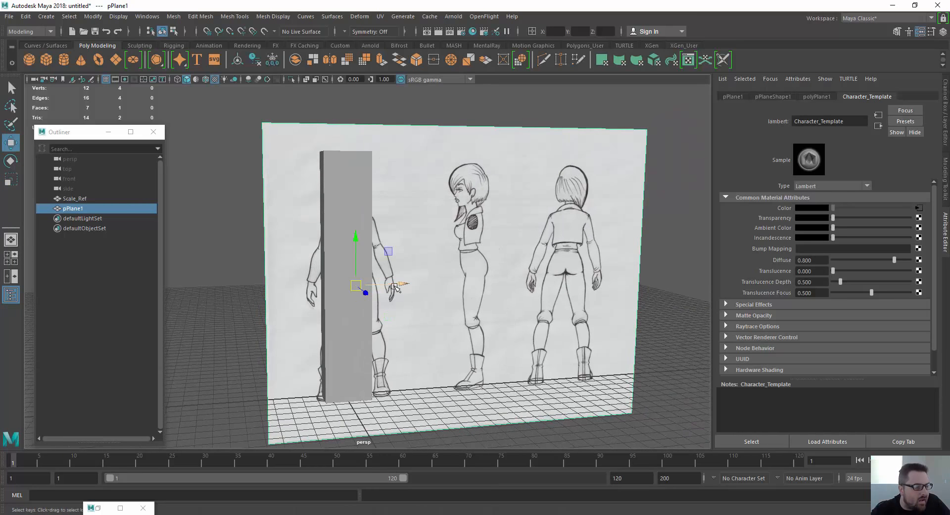
pyautogui.moveTo(395, 290); pyautogui.dragTo(438, 280)
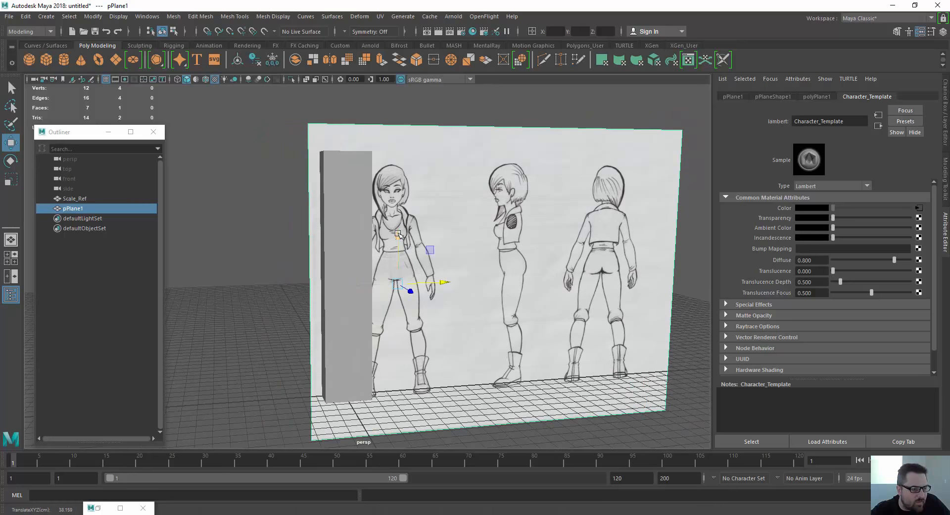
pyautogui.moveTo(398, 236); pyautogui.dragTo(399, 229)
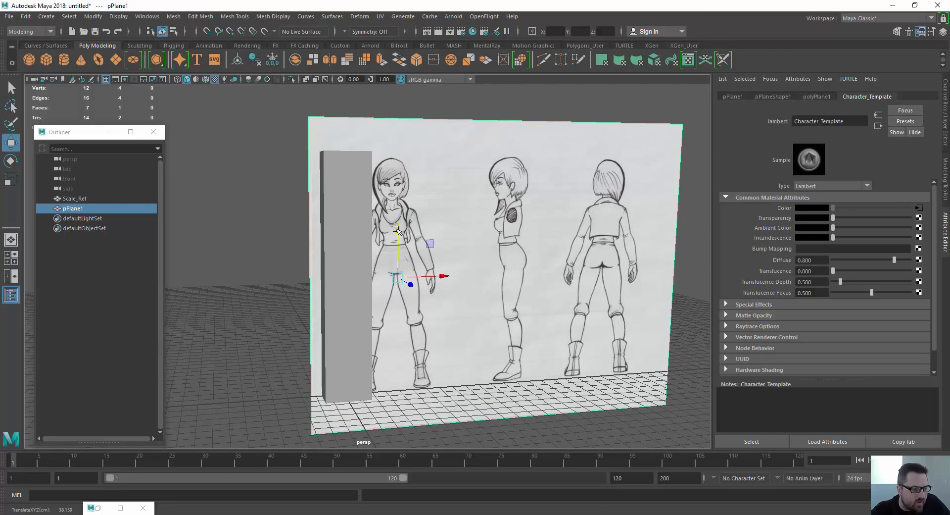
# Step: Fine-tune the plane's uniform scale to about 0.044 and its height to match the front-view figure to the Scale_Ref box
pyautogui.press('r')
pyautogui.moveTo(397, 278); pyautogui.dragTo(414, 276)
pyautogui.press('w')
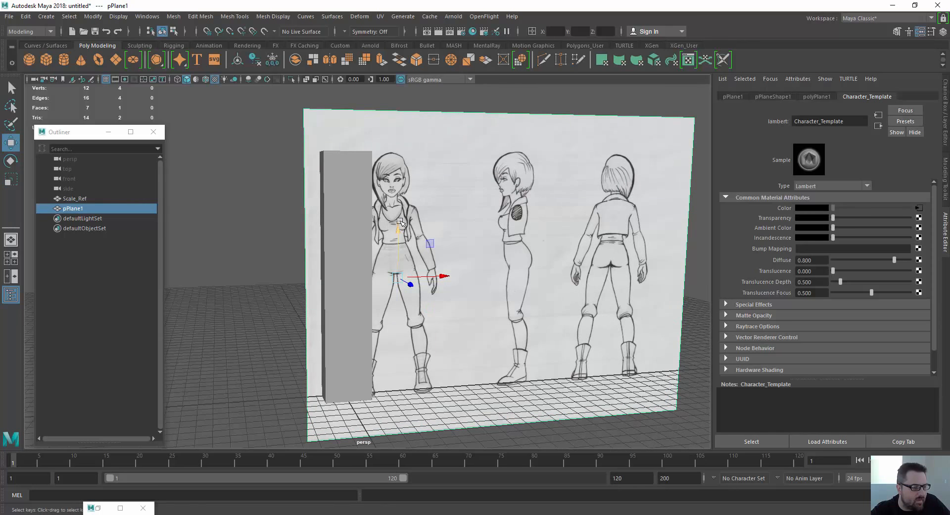
pyautogui.moveTo(400, 231); pyautogui.dragTo(401, 227)
pyautogui.press('r')
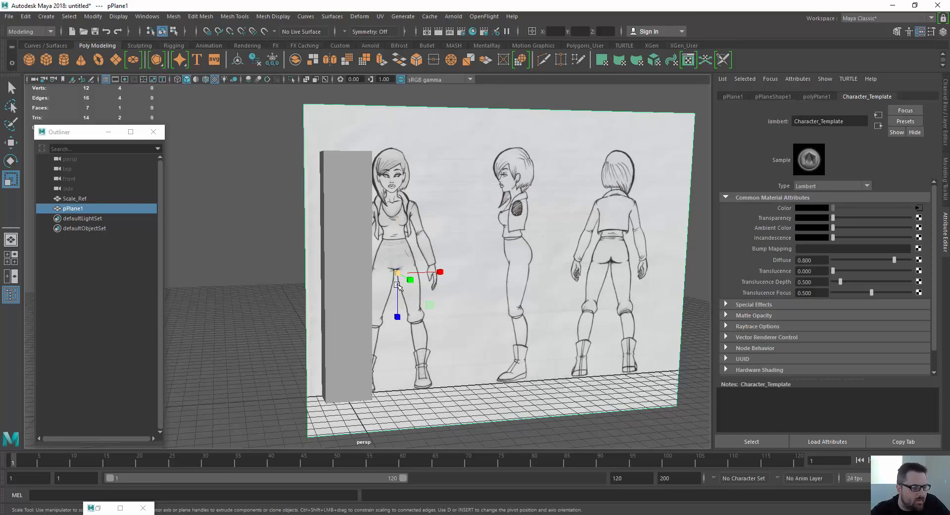
pyautogui.moveTo(397, 274); pyautogui.dragTo(395, 274)
pyautogui.press('w')
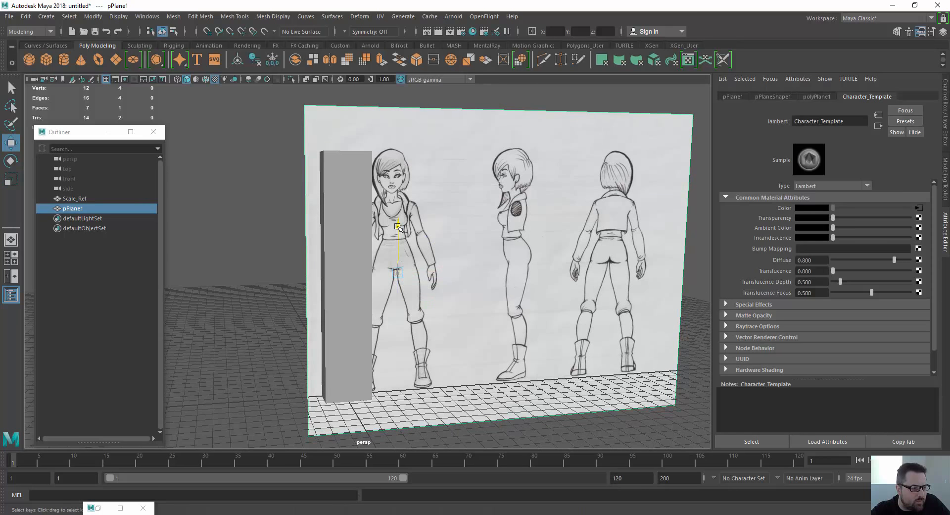
pyautogui.moveTo(398, 227); pyautogui.dragTo(397, 229)
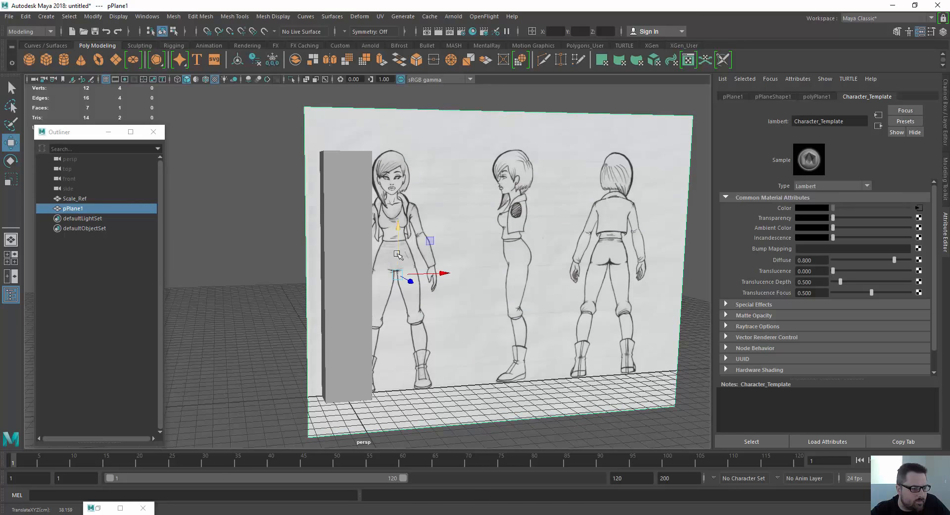
pyautogui.press('r')
pyautogui.moveTo(396, 275); pyautogui.dragTo(398, 277)
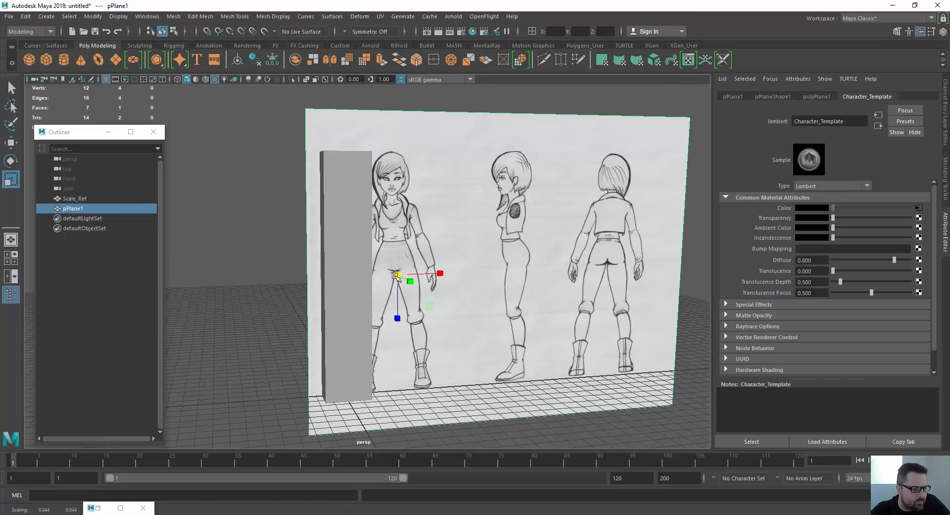
pyautogui.press('w')
pyautogui.moveTo(399, 230); pyautogui.dragTo(399, 229)
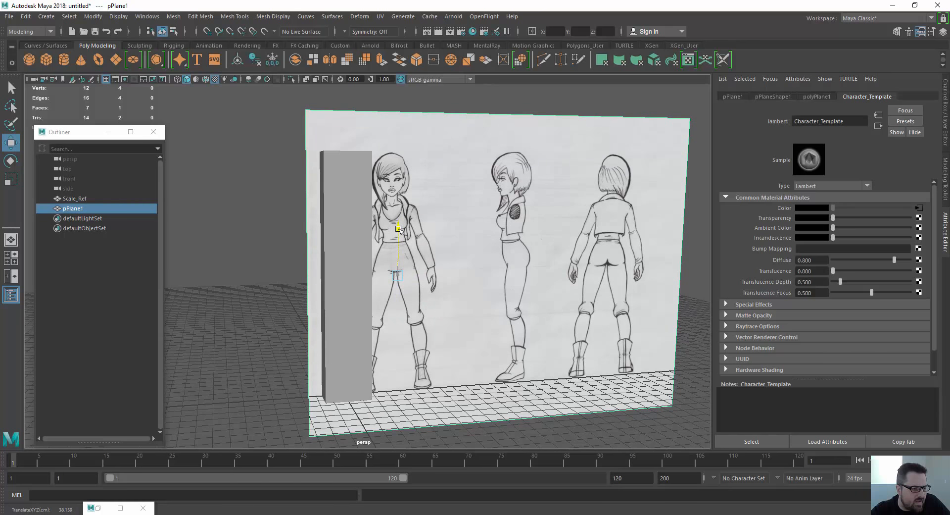
# Step: Examine from several angles how the front-view figure's head and feet line up with the Scale_Ref box
pyautogui.keyDown('alt'); pyautogui.moveTo(380, 221); pyautogui.dragTo(346, 215, button='right'); pyautogui.keyUp('alt')
pyautogui.keyDown('alt'); pyautogui.moveTo(345, 215); pyautogui.dragTo(312, 216); pyautogui.keyUp('alt')
pyautogui.keyDown('alt'); pyautogui.moveTo(312, 216); pyautogui.dragTo(366, 223, button='right'); pyautogui.keyUp('alt')
pyautogui.keyDown('alt'); pyautogui.moveTo(366, 224); pyautogui.dragTo(247, 213, button='middle'); pyautogui.keyUp('alt')
pyautogui.keyDown('alt'); pyautogui.moveTo(371, 212); pyautogui.dragTo(416, 185); pyautogui.keyUp('alt')
pyautogui.keyDown('alt'); pyautogui.moveTo(445, 188); pyautogui.dragTo(425, 183, button='right'); pyautogui.keyUp('alt')
pyautogui.keyDown('alt'); pyautogui.moveTo(425, 183); pyautogui.dragTo(417, 195); pyautogui.keyUp('alt')
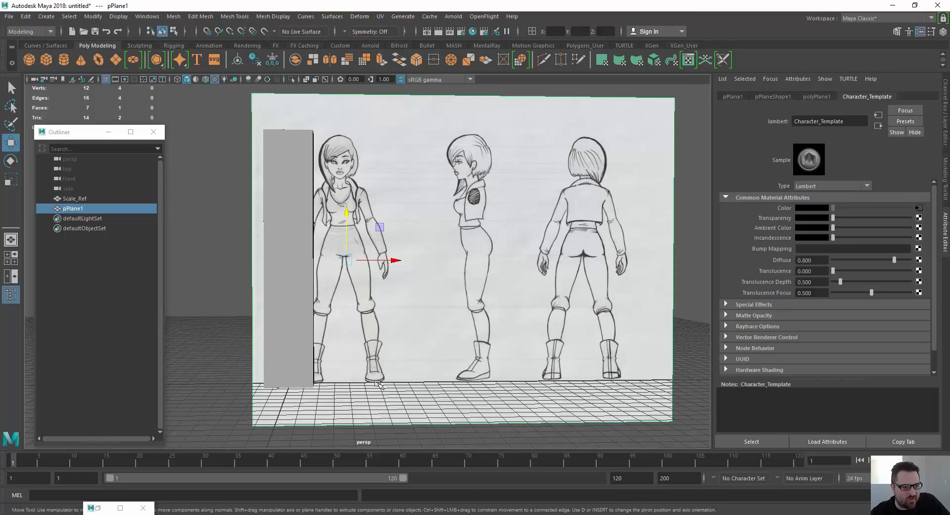
pyautogui.scroll(-1, 451, 292)
pyautogui.scroll(2, 456, 304)
pyautogui.scroll(-1, 457, 309)
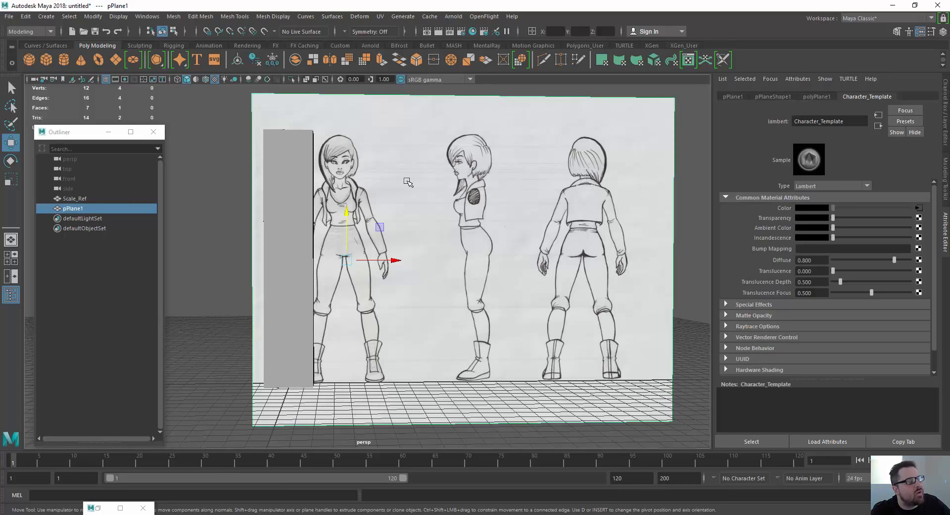
# Step: Try to insert a vertical edge loop in the plane between the front-view and side-view figures
pyautogui.click(201, 16)
pyautogui.moveTo(242, 18)
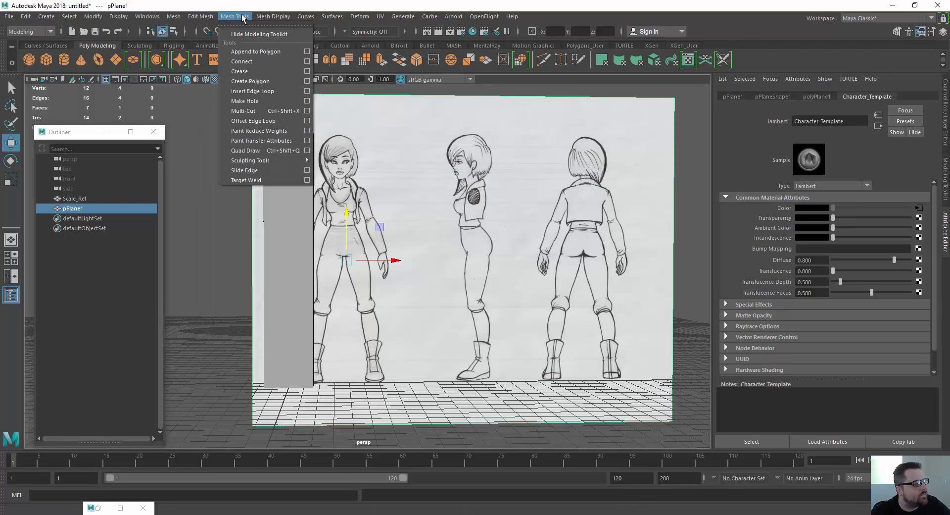
pyautogui.click(252, 91)
pyautogui.moveTo(411, 94); pyautogui.dragTo(420, 102)
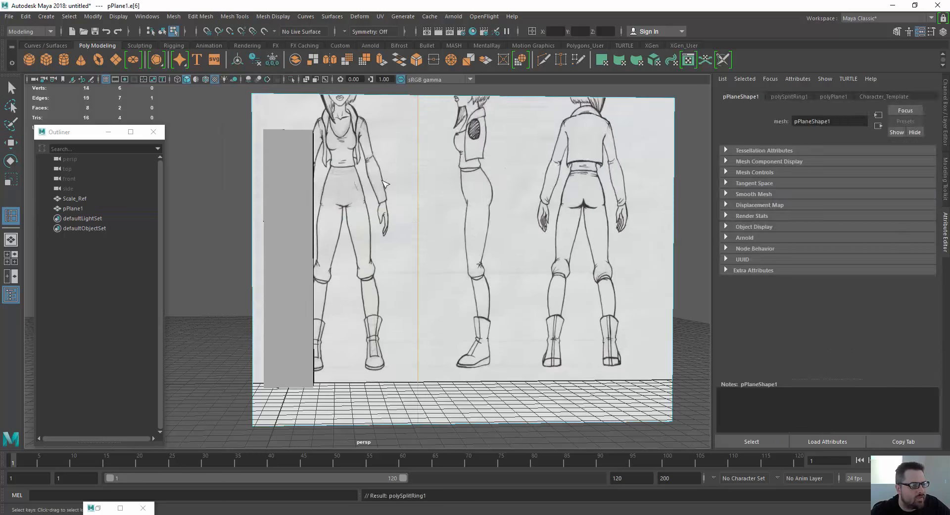
pyautogui.scroll(-3, 364, 159)
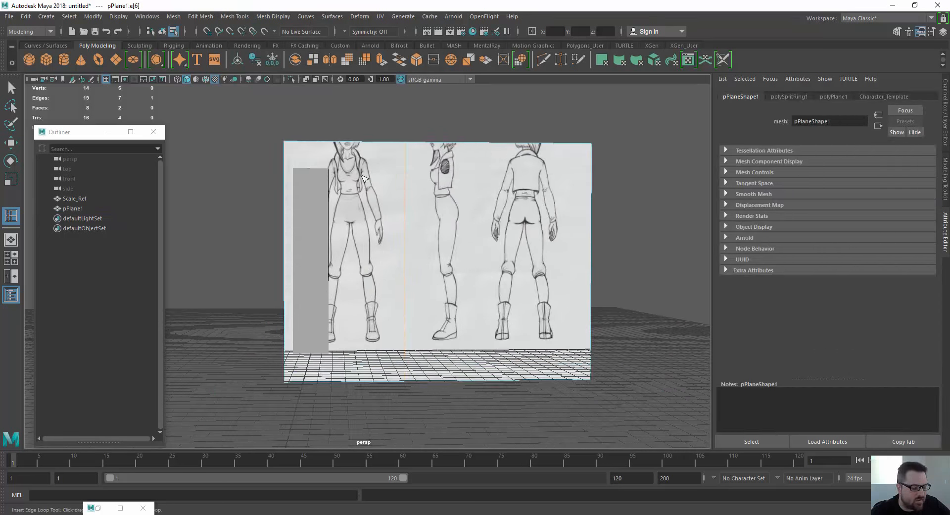
pyautogui.hotkey('ctrl', 'z')
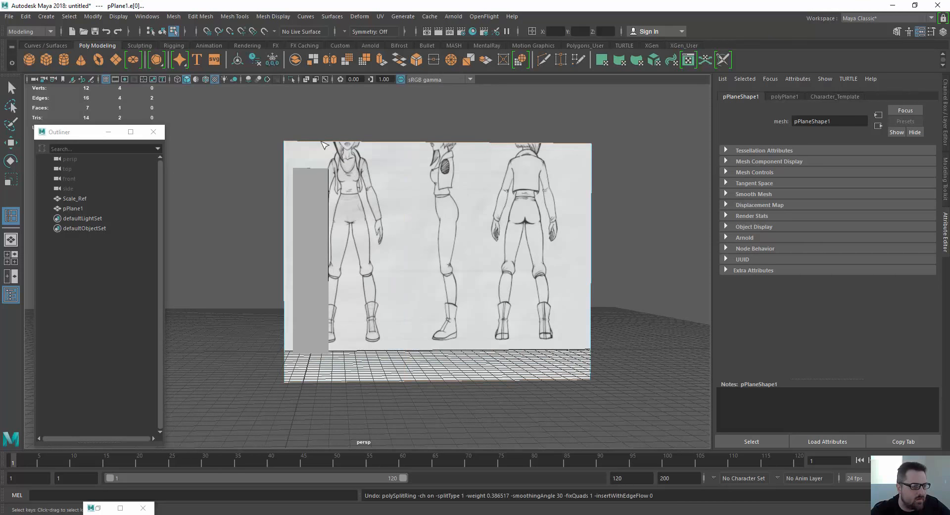
pyautogui.hotkey('ctrl', 'z')
# Step: Undo the switch to component editing and the plane's latest scale and height adjustments
pyautogui.press('w')
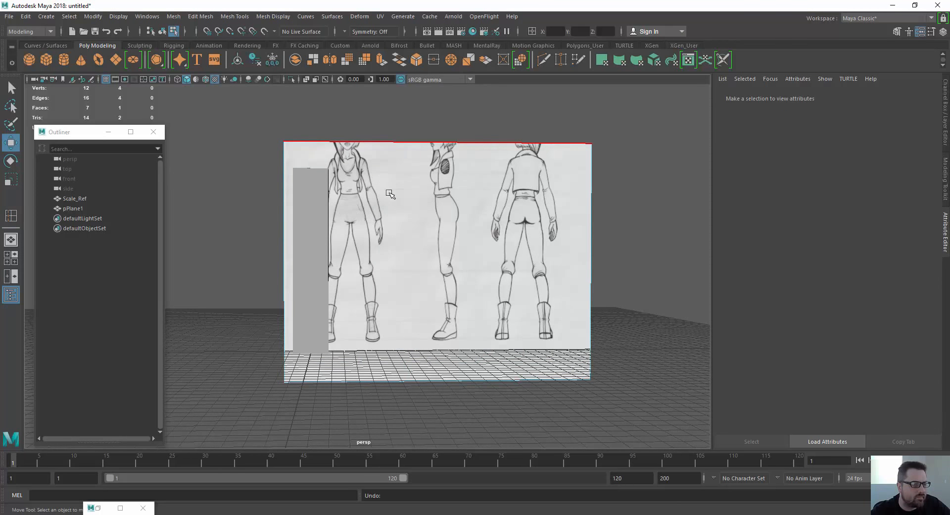
pyautogui.moveTo(390, 194); pyautogui.dragTo(425, 171, button='right')
pyautogui.click(310, 202)
pyautogui.hotkey('ctrl', 'z')
pyautogui.hotkey('ctrl', 'z')
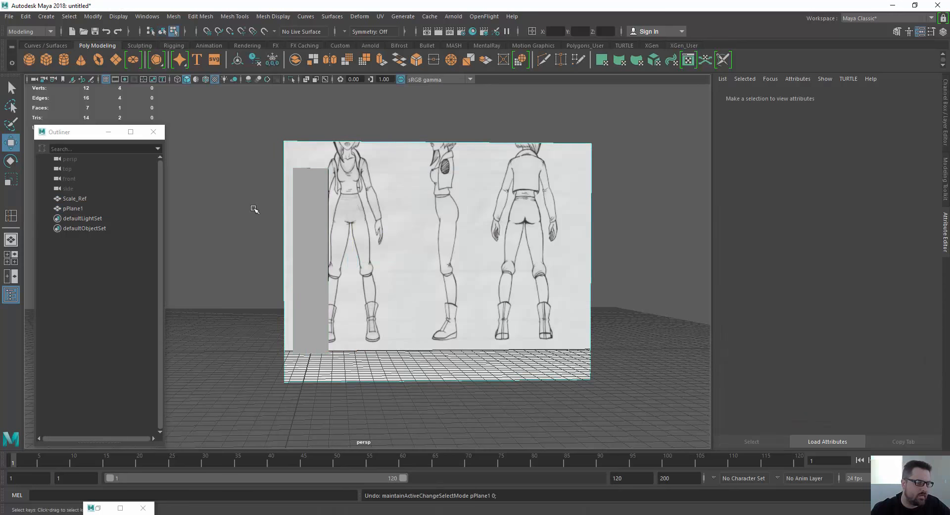
pyautogui.hotkey('ctrl', 'z')
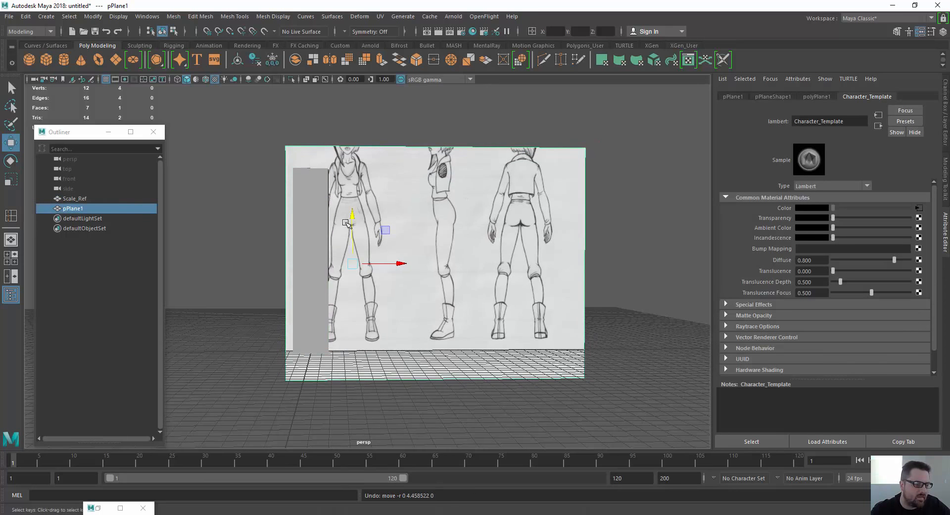
# Step: Step back through the character plane's recent transforms and redo its reduced scale and sideways move
pyautogui.hotkey('ctrl', 'z')
pyautogui.hotkey('ctrl', 'z')
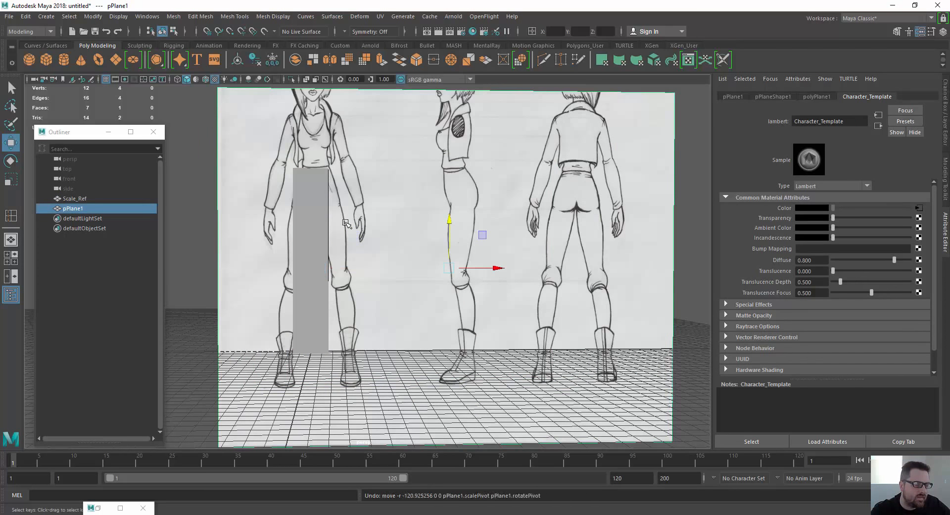
pyautogui.hotkey('shift', 'z')
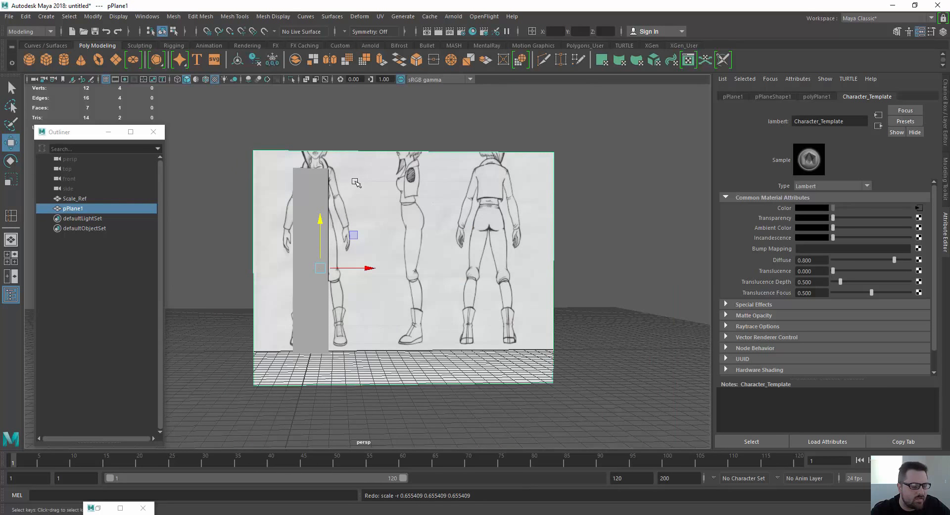
pyautogui.hotkey('shift', 'z')
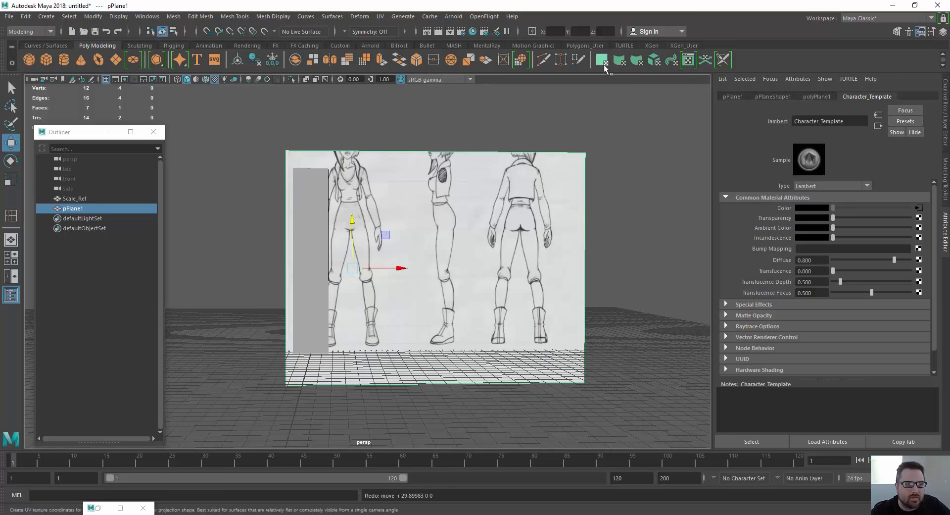
# Step: Open the UV Editor for the plane and move its two upper UVs up to the top border of the drawing texture
pyautogui.click(688, 60)
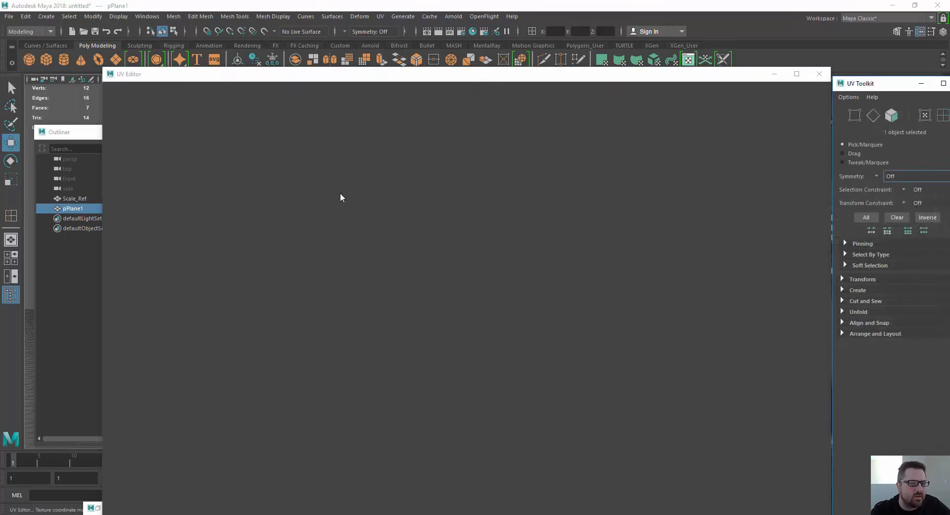
pyautogui.scroll(-3, 349, 230)
pyautogui.scroll(1, 345, 225)
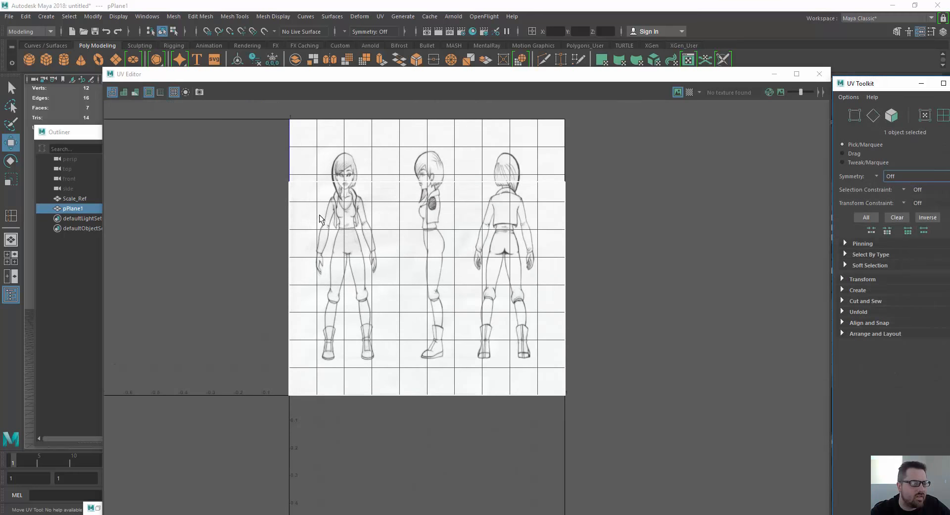
pyautogui.moveTo(305, 183); pyautogui.dragTo(348, 184, button='right')
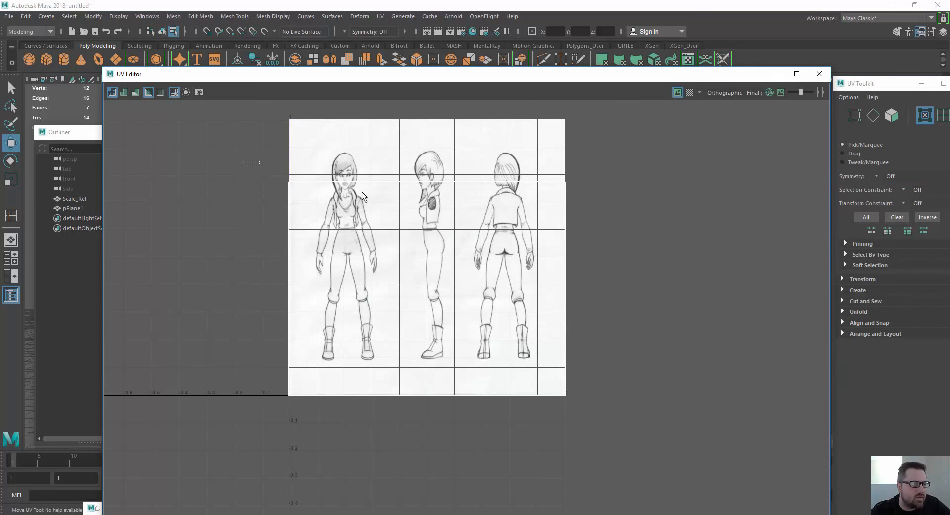
pyautogui.moveTo(252, 162); pyautogui.dragTo(681, 238)
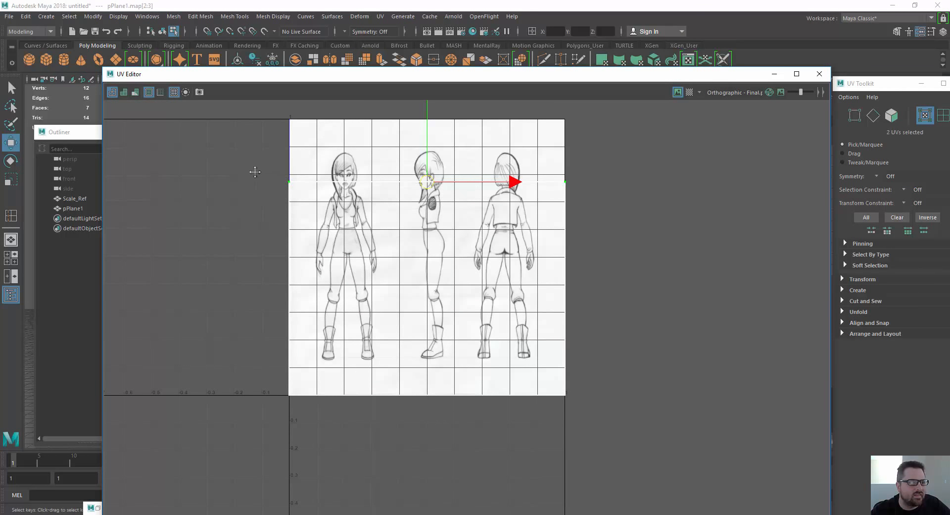
pyautogui.keyDown('alt'); pyautogui.moveTo(255, 172); pyautogui.dragTo(297, 237, button='middle'); pyautogui.keyUp('alt')
pyautogui.moveTo(466, 170); pyautogui.dragTo(461, 109)
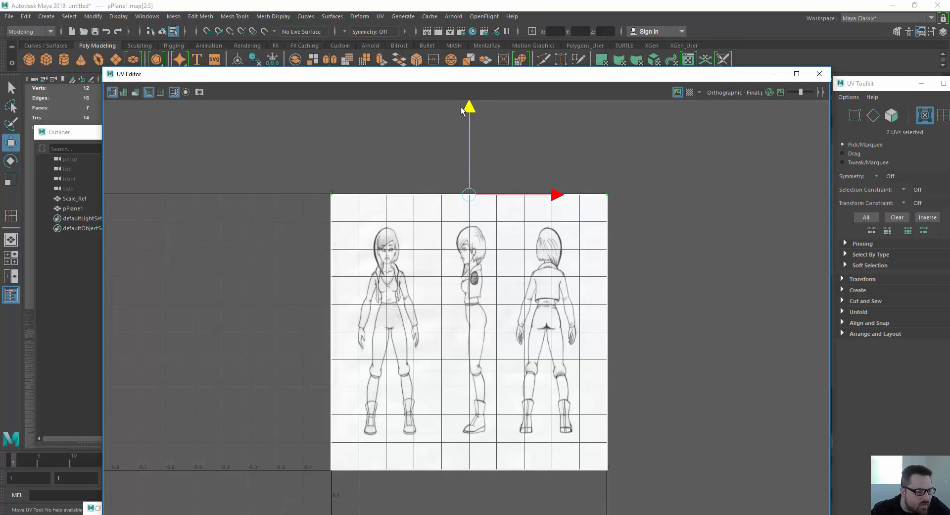
pyautogui.scroll(3, 404, 180)
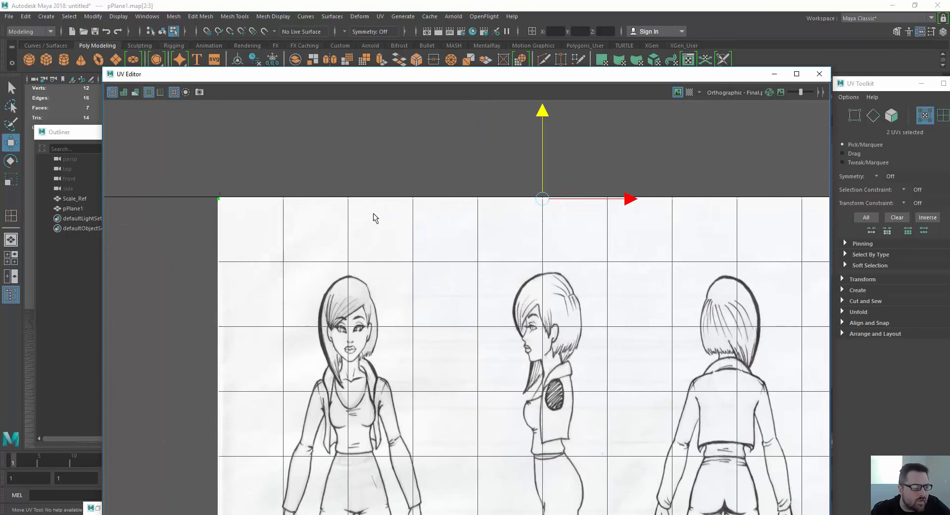
pyautogui.scroll(-5, 373, 213)
pyautogui.scroll(-1, 374, 213)
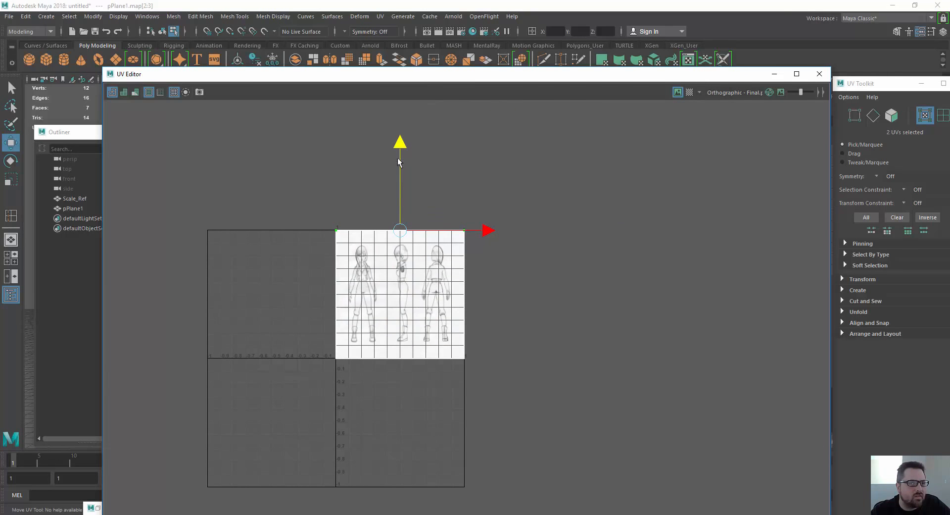
# Step: Try a planar UV projection on the plane's single face
pyautogui.moveTo(390, 284); pyautogui.dragTo(429, 287, button='right')
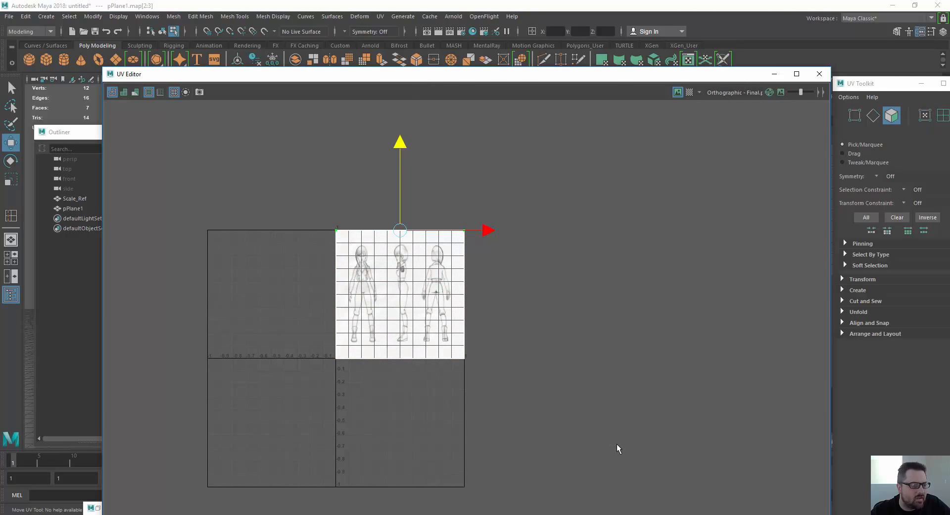
pyautogui.moveTo(617, 444); pyautogui.dragTo(319, 265)
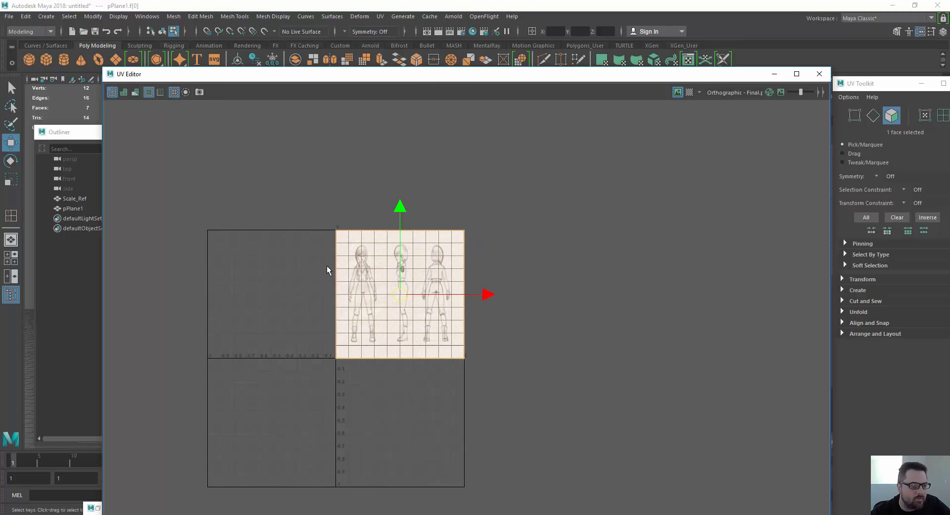
pyautogui.moveTo(326, 265); pyautogui.dragTo(374, 261, button='right')
pyautogui.keyDown('ctrl'); pyautogui.moveTo(365, 260); pyautogui.dragTo(358, 198, button='right'); pyautogui.keyUp('ctrl')
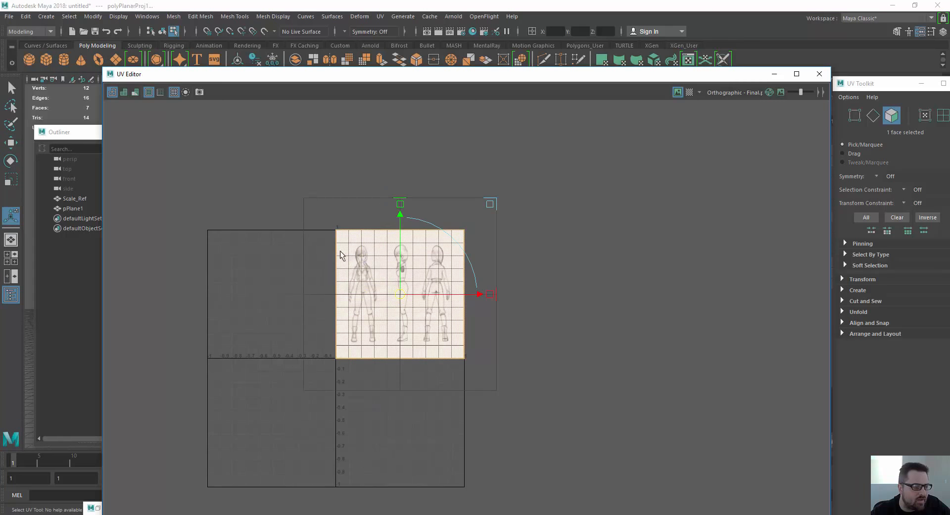
pyautogui.scroll(3, 300, 297)
pyautogui.click(302, 292)
pyautogui.scroll(2, 309, 292)
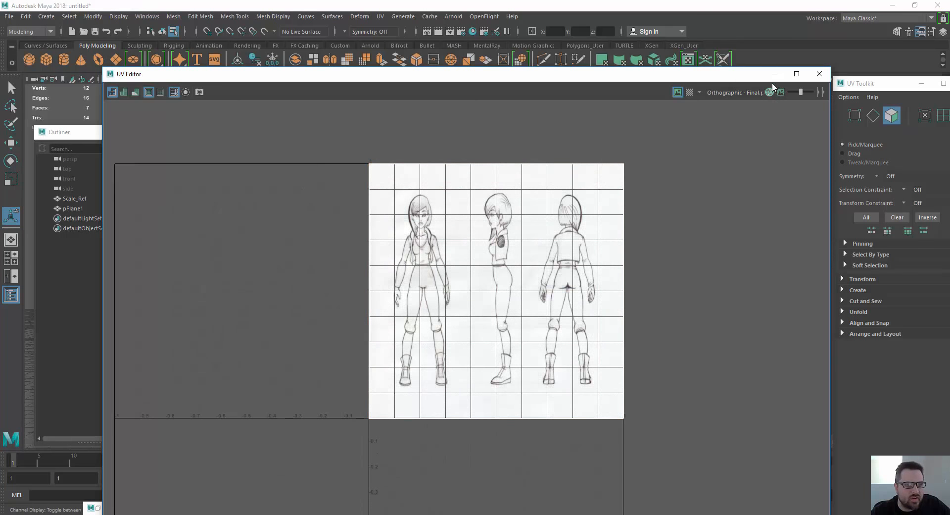
# Step: Dock the UV Toolkit beside the UV Editor, shrink the combined window to fit the screen, and show the Channel Box
pyautogui.moveTo(856, 84); pyautogui.dragTo(831, 132)
pyautogui.moveTo(776, 77); pyautogui.dragTo(208, 163)
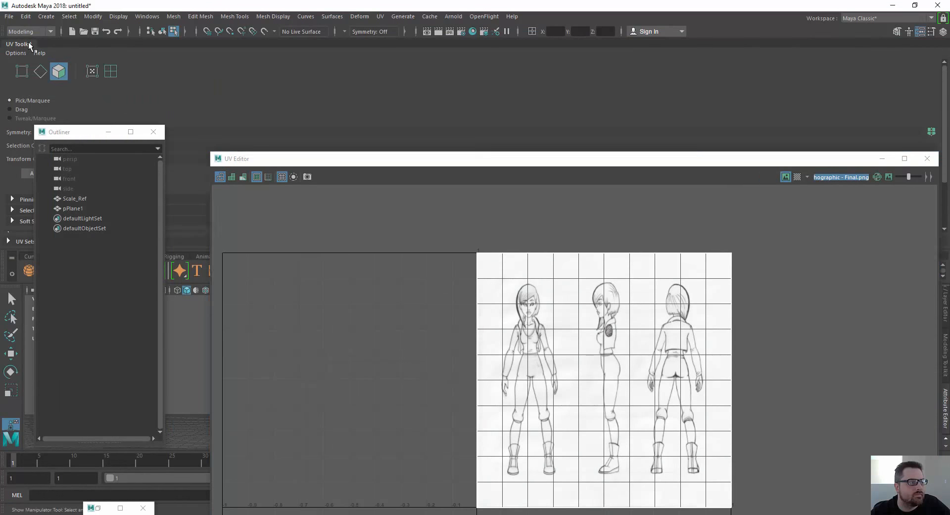
pyautogui.moveTo(25, 43); pyautogui.dragTo(936, 205)
pyautogui.moveTo(776, 161); pyautogui.dragTo(693, 116)
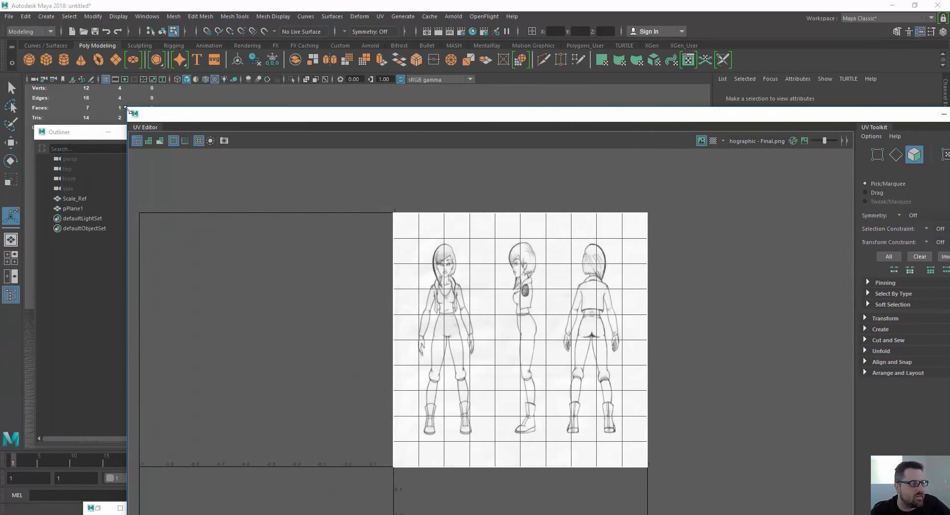
pyautogui.moveTo(127, 107); pyautogui.dragTo(322, 138)
pyautogui.moveTo(437, 170); pyautogui.dragTo(275, 98)
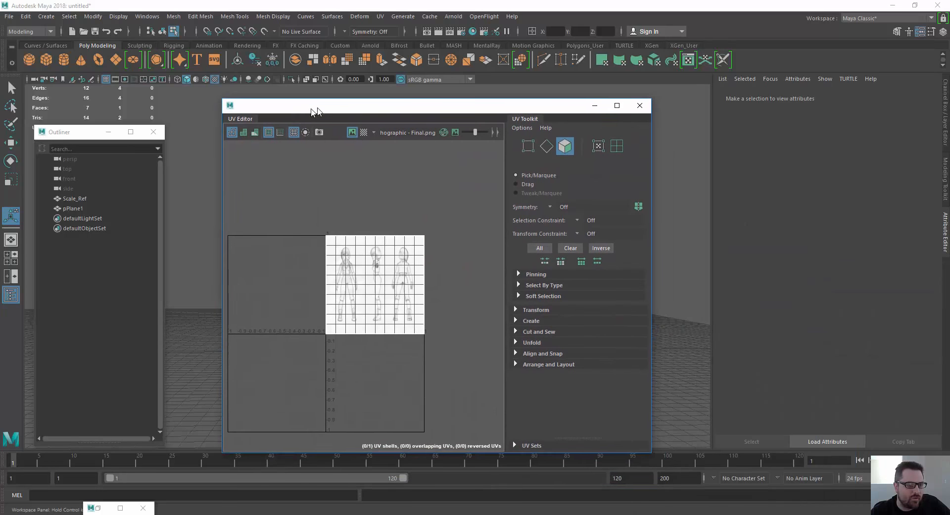
pyautogui.click(943, 140)
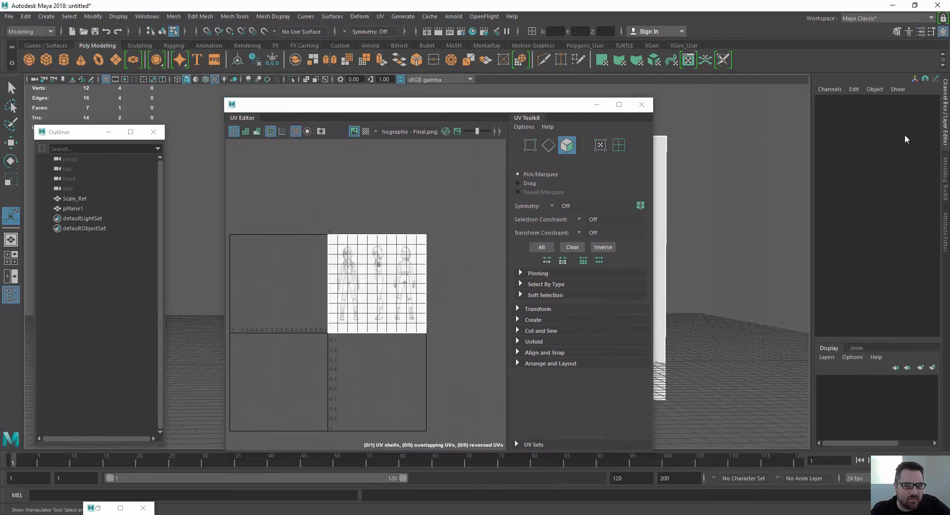
# Step: Close the UV Editor, undo the planar projection, and return the plane to object selection
pyautogui.scroll(5, 377, 291)
pyautogui.click(377, 291)
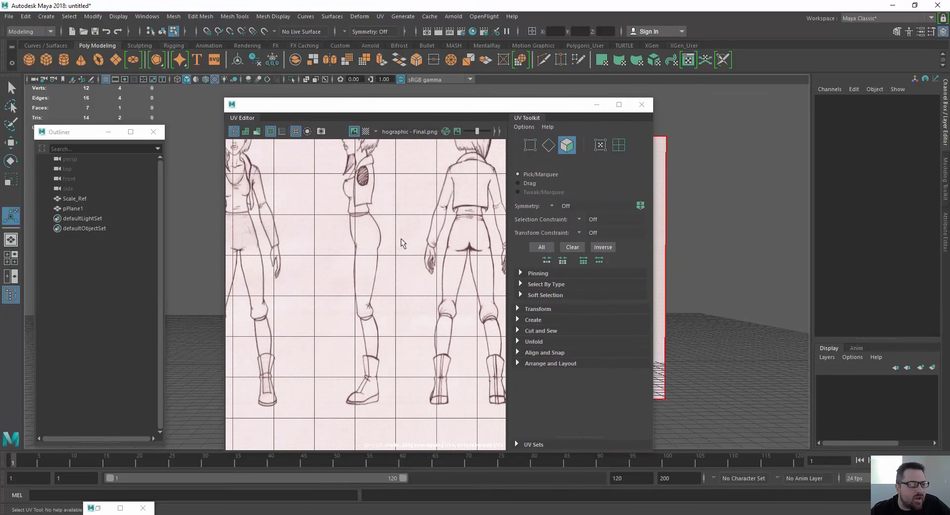
pyautogui.click(642, 104)
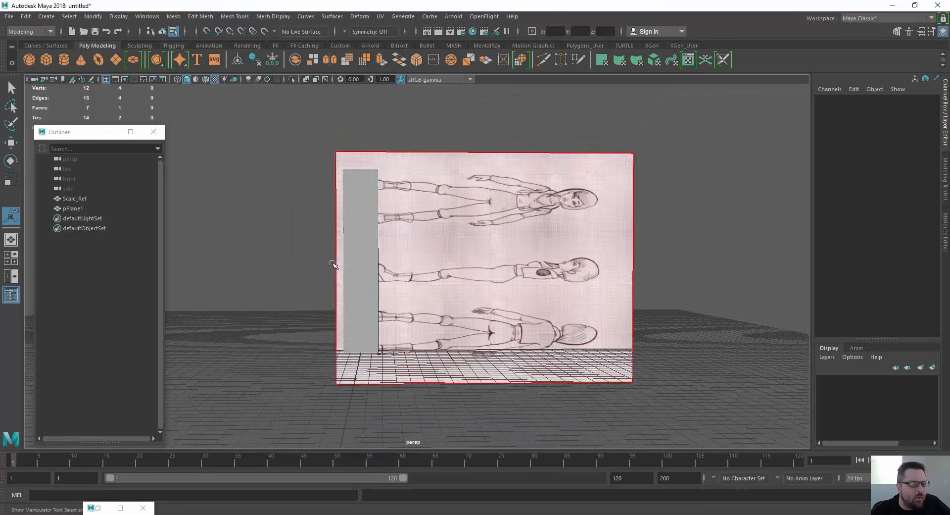
pyautogui.click(341, 223)
pyautogui.hotkey('ctrl', 'z')
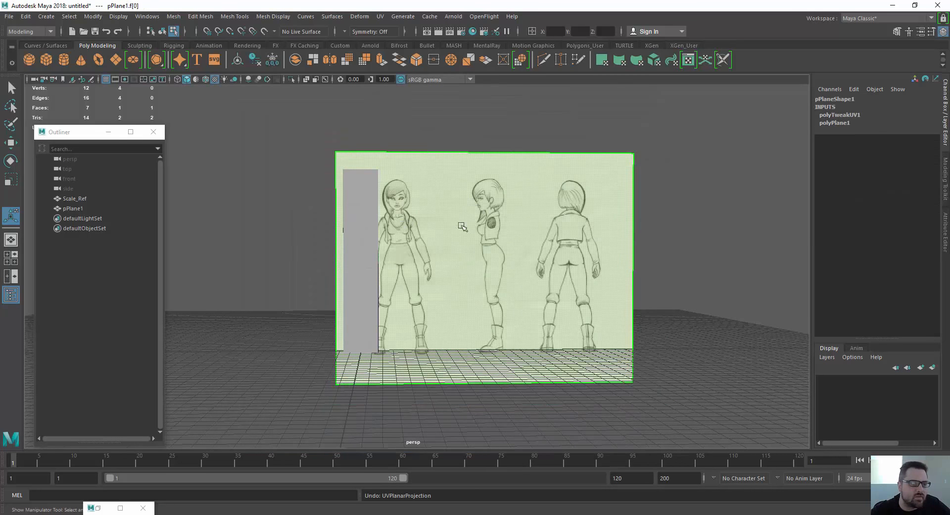
pyautogui.moveTo(456, 208); pyautogui.dragTo(487, 193, button='right')
pyautogui.press('q')
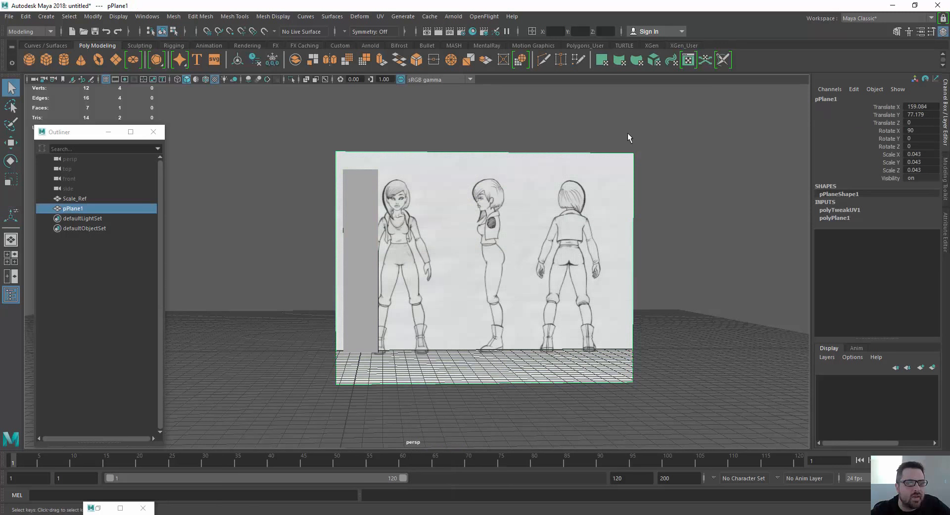
# Step: Reopen the UV Editor for the plane and select all four of its UVs for moving
pyautogui.click(688, 60)
pyautogui.scroll(-3, 347, 248)
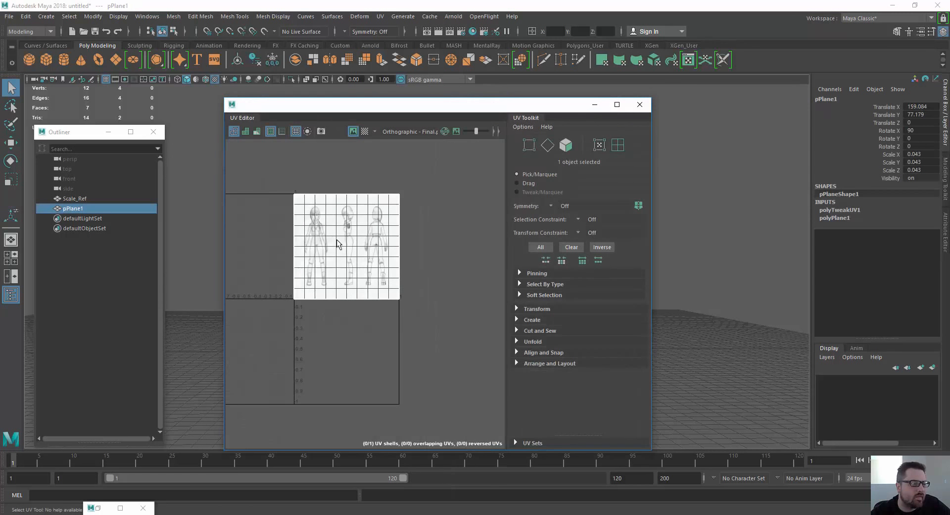
pyautogui.moveTo(337, 240); pyautogui.dragTo(380, 241, button='right')
pyautogui.moveTo(269, 175); pyautogui.dragTo(498, 360)
pyautogui.keyDown('alt'); pyautogui.moveTo(256, 241); pyautogui.dragTo(359, 252, button='right'); pyautogui.keyUp('alt')
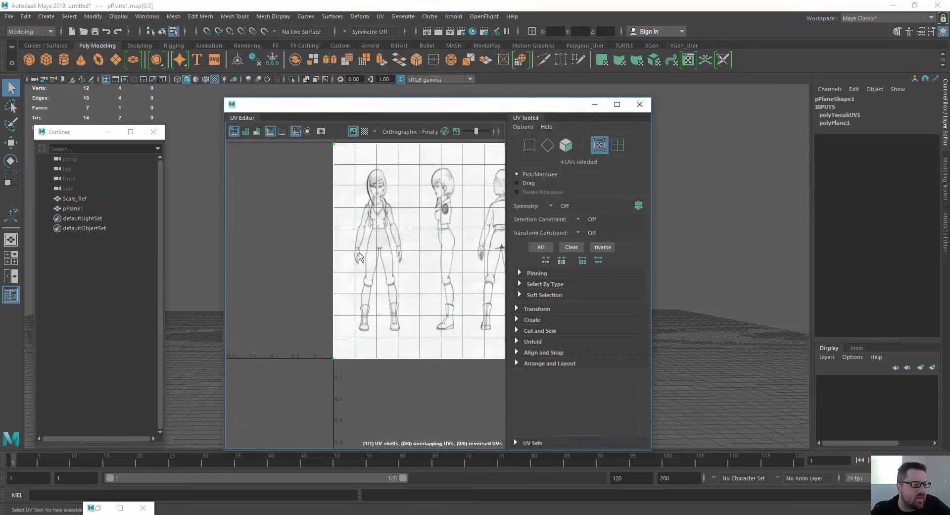
pyautogui.keyDown('alt'); pyautogui.moveTo(354, 268); pyautogui.dragTo(284, 288, button='middle'); pyautogui.keyUp('alt')
pyautogui.scroll(-2, 284, 288)
pyautogui.press('w')
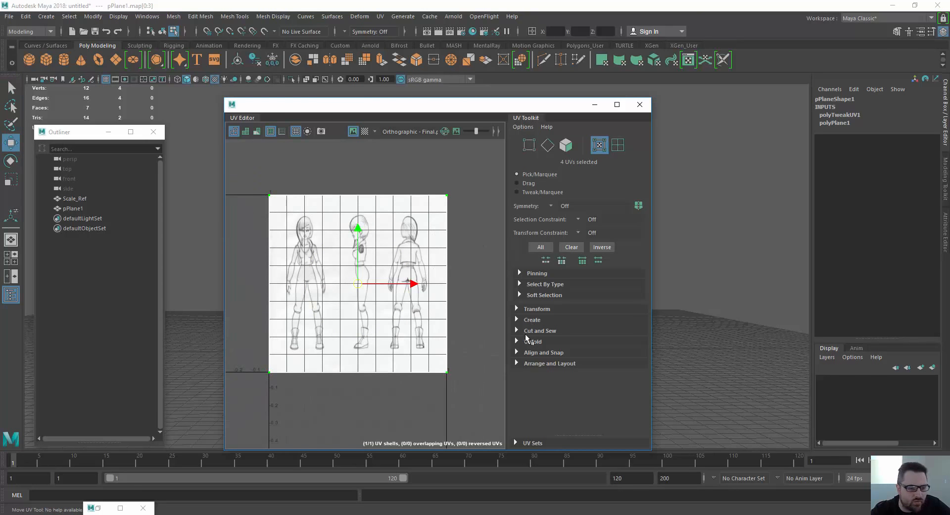
# Step: Rotate the plane's selected UVs 90 degrees clockwise and place the UV Editor so the drawing in the viewport can be checked
pyautogui.click(538, 308)
pyautogui.scroll(-5, 547, 332)
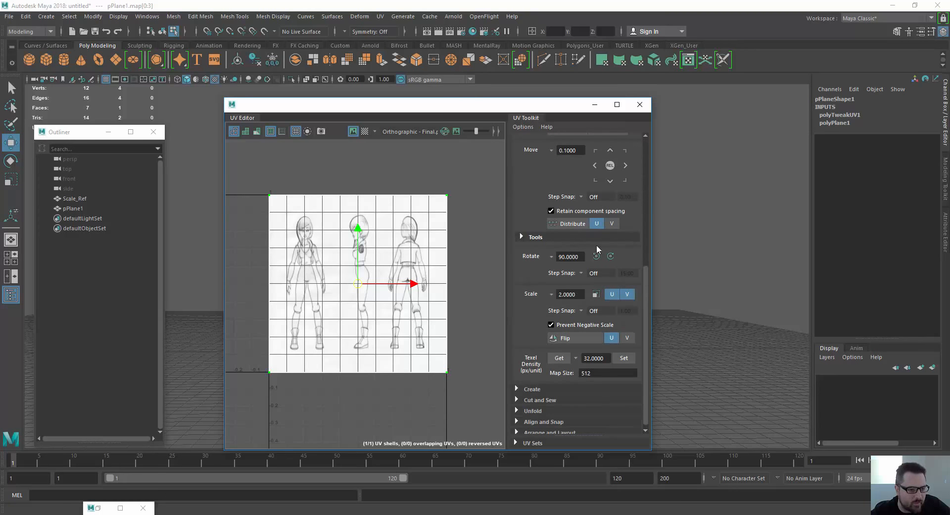
pyautogui.click(610, 256)
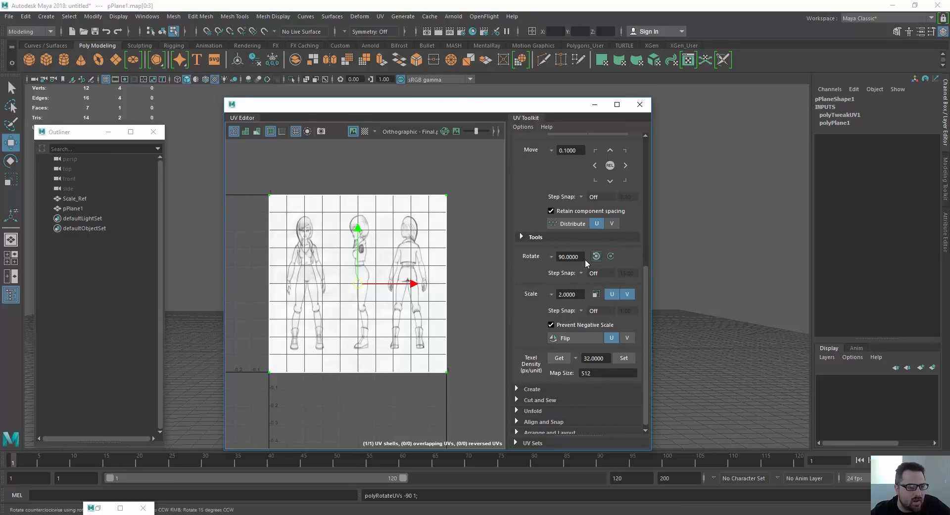
pyautogui.click(597, 107)
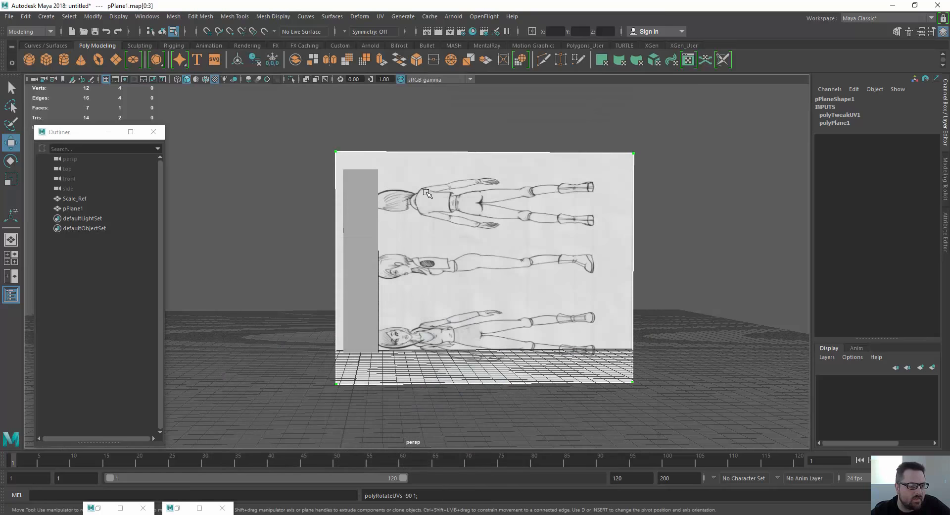
pyautogui.click(200, 508)
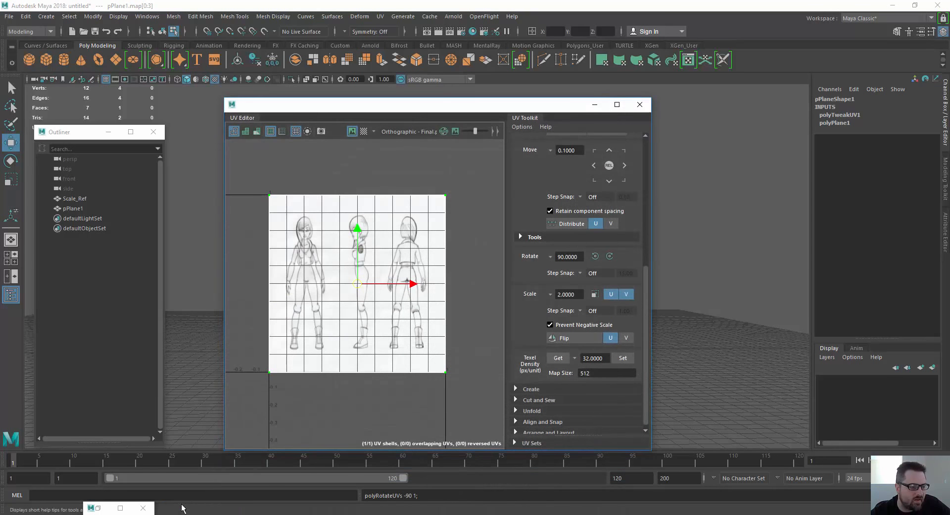
pyautogui.moveTo(418, 109); pyautogui.dragTo(704, 115)
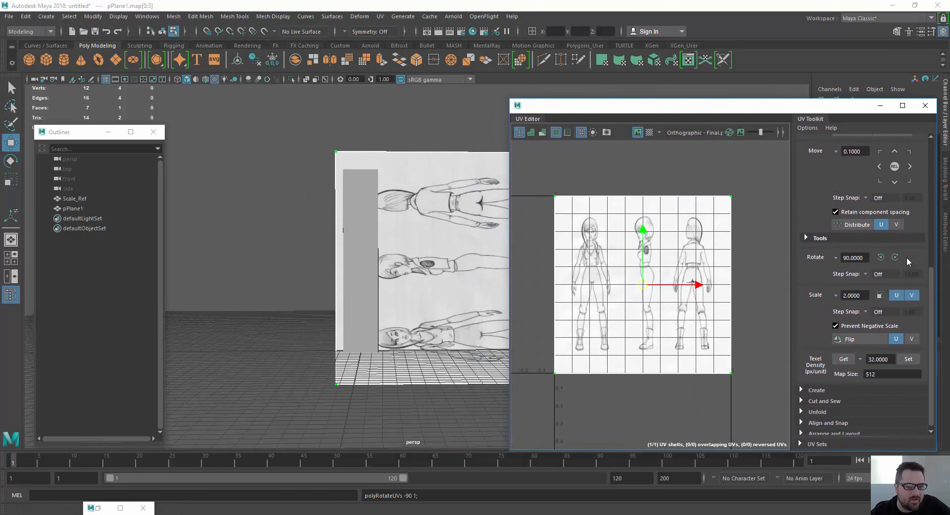
# Step: Rotate the UVs clockwise by 90 degrees three more times to bring the drawing upright, and close the UV Editor
pyautogui.click(895, 257)
pyautogui.click(895, 257)
pyautogui.click(895, 257)
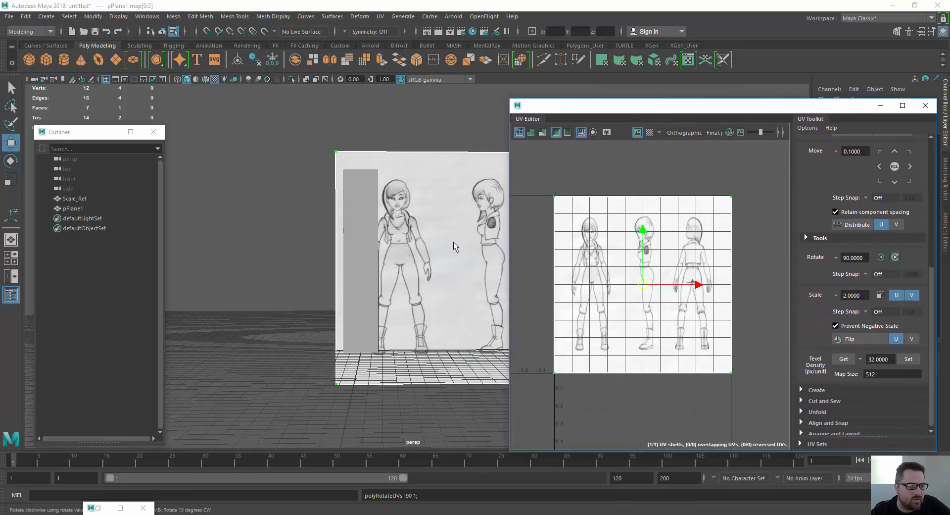
pyautogui.keyDown('alt'); pyautogui.moveTo(313, 243); pyautogui.dragTo(293, 251, button='middle'); pyautogui.keyUp('alt')
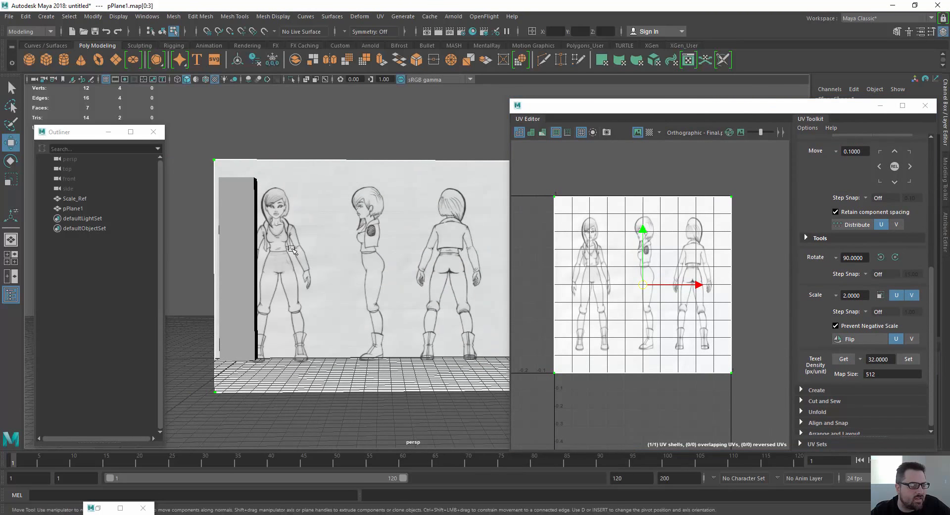
pyautogui.click(923, 106)
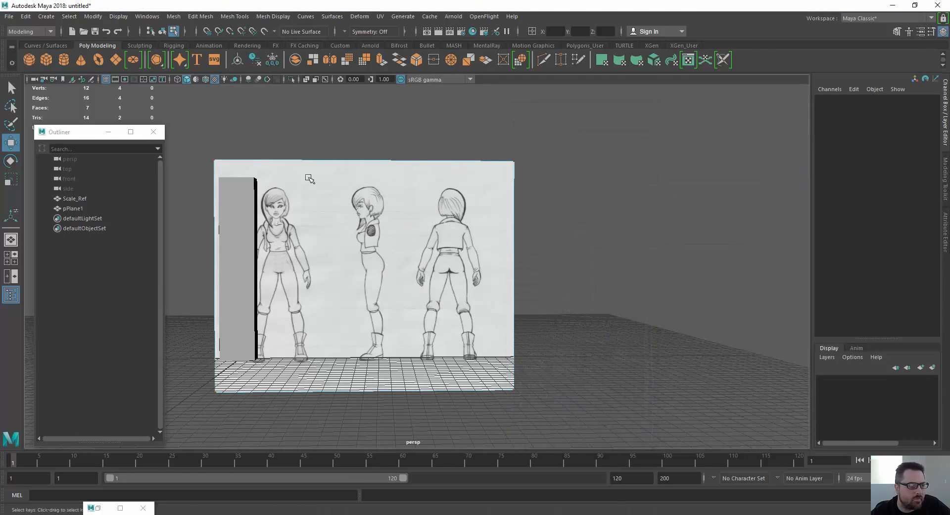
# Step: Insert a vertical edge loop into the drawing plane between the front and side views, using relative distance from edge
pyautogui.click(287, 159)
pyautogui.click(201, 16)
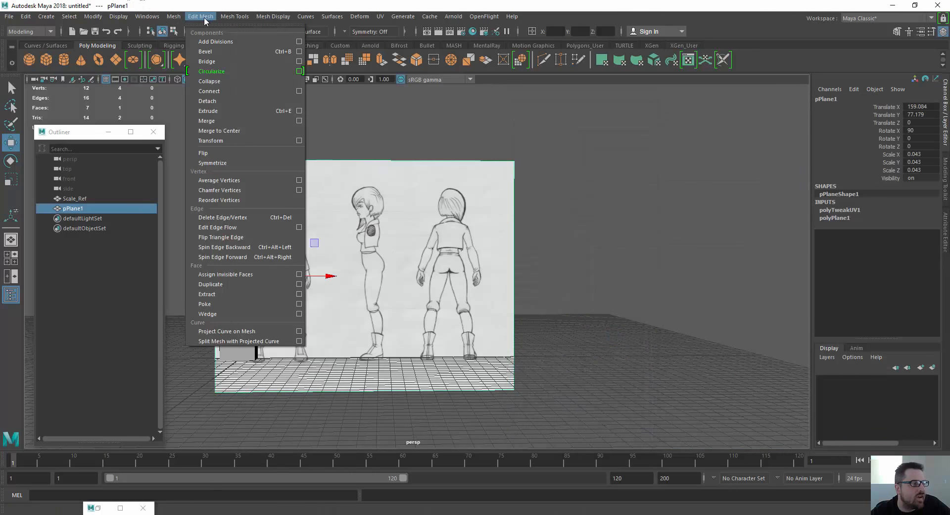
pyautogui.moveTo(237, 14)
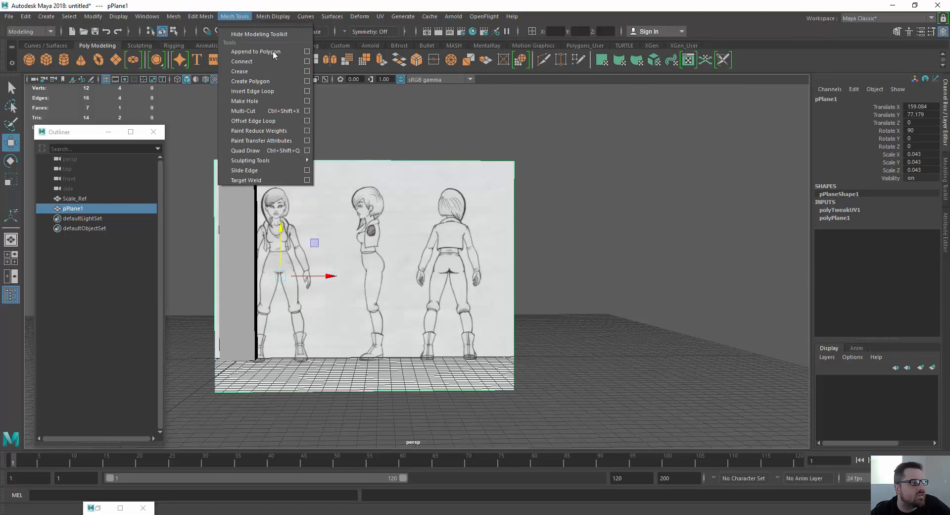
pyautogui.click(307, 91)
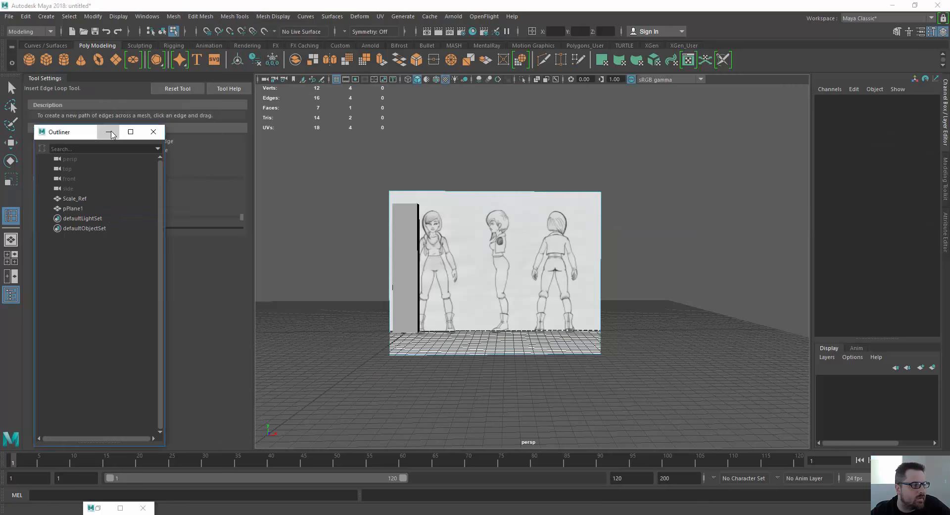
pyautogui.click(109, 132)
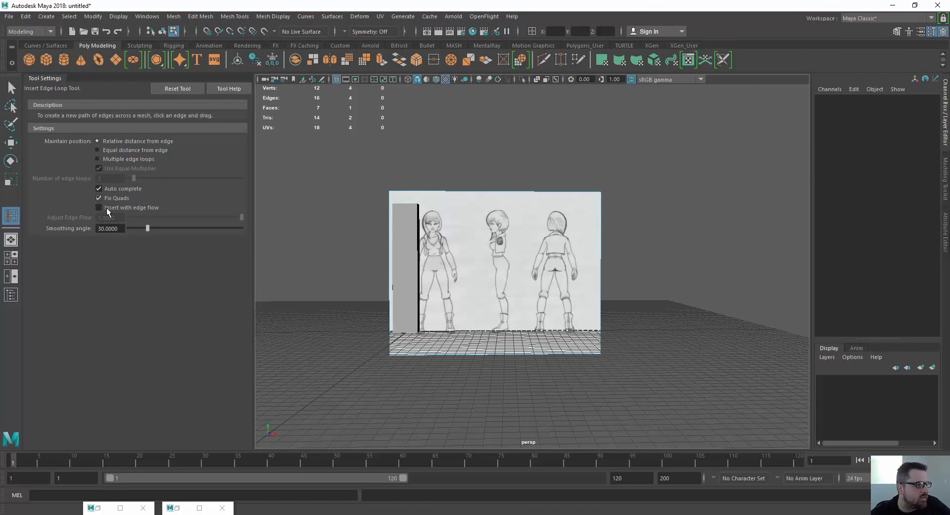
pyautogui.click(471, 195)
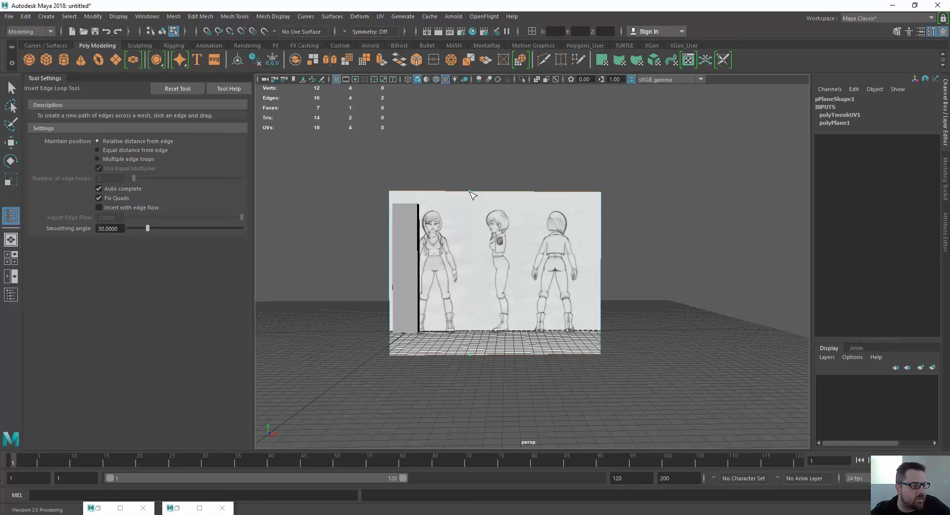
pyautogui.scroll(3, 466, 208)
pyautogui.scroll(-2, 497, 163)
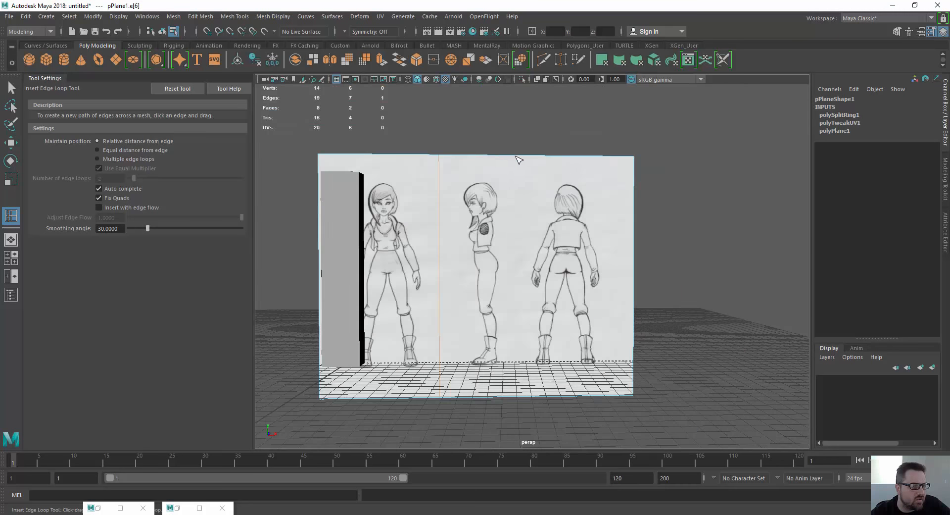
# Step: Insert a second vertical edge loop into the plane between the side and back views
pyautogui.moveTo(516, 156)
pyautogui.mouseDown()
pyautogui.moveTo(527, 160)
pyautogui.moveTo(519, 166)
pyautogui.mouseUp()
pyautogui.scroll(5, 487, 221)
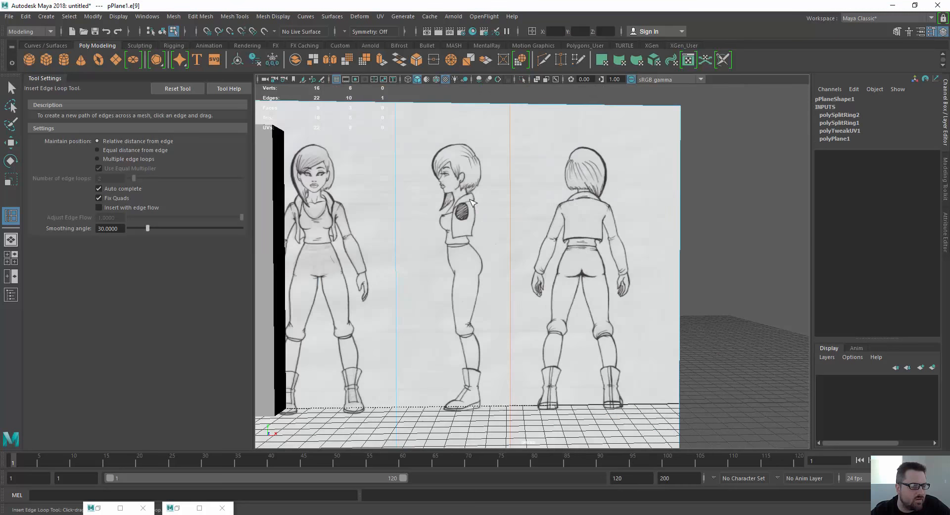
pyautogui.scroll(-4, 484, 217)
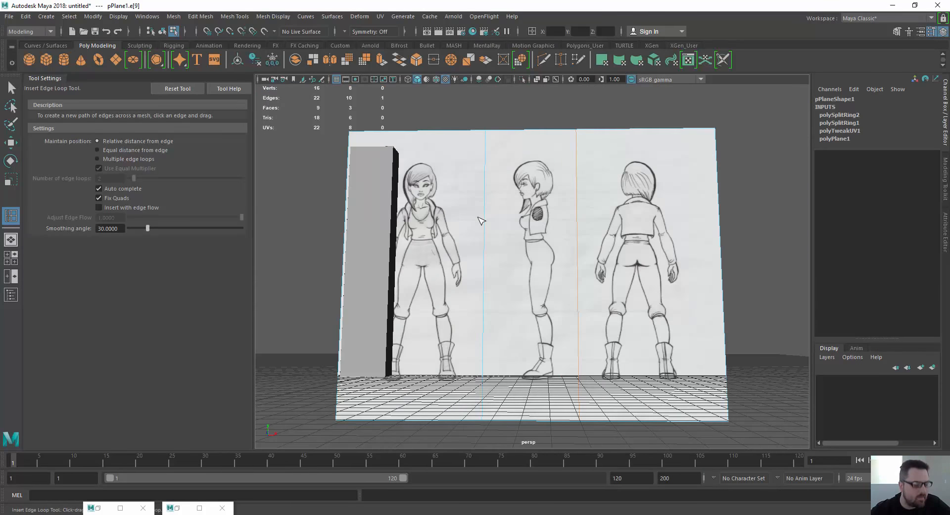
# Step: Select the plane's face showing the front view and extract it as a separate piece
pyautogui.press('w')
pyautogui.moveTo(449, 226); pyautogui.dragTo(499, 208, button='right')
pyautogui.moveTo(441, 190); pyautogui.dragTo(452, 178, button='right')
pyautogui.click(452, 171)
pyautogui.click(225, 19)
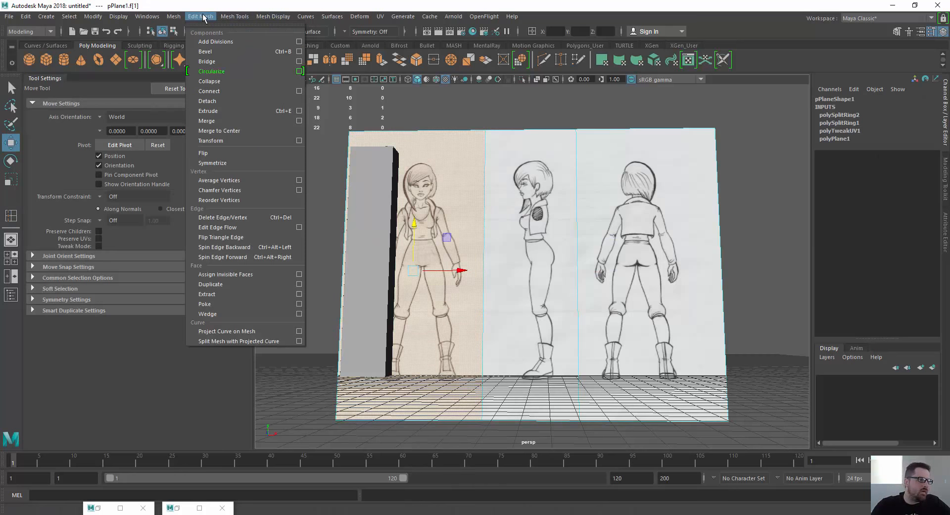
pyautogui.moveTo(174, 16)
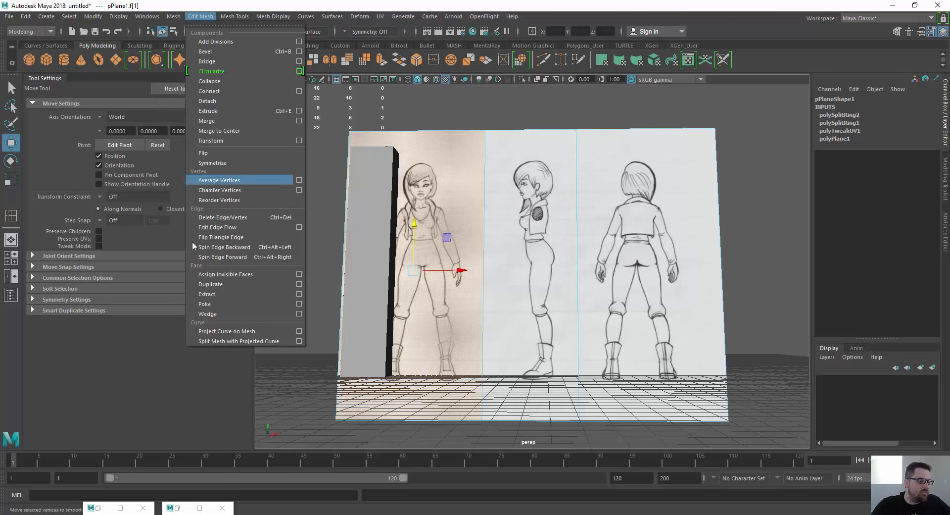
pyautogui.click(207, 294)
# Step: Select the face showing the side view and extract it from the remaining plane
pyautogui.moveTo(433, 159); pyautogui.dragTo(483, 143, button='right')
pyautogui.click(520, 106)
pyautogui.click(518, 184)
pyautogui.moveTo(513, 185); pyautogui.dragTo(510, 213, button='right')
pyautogui.click(507, 180)
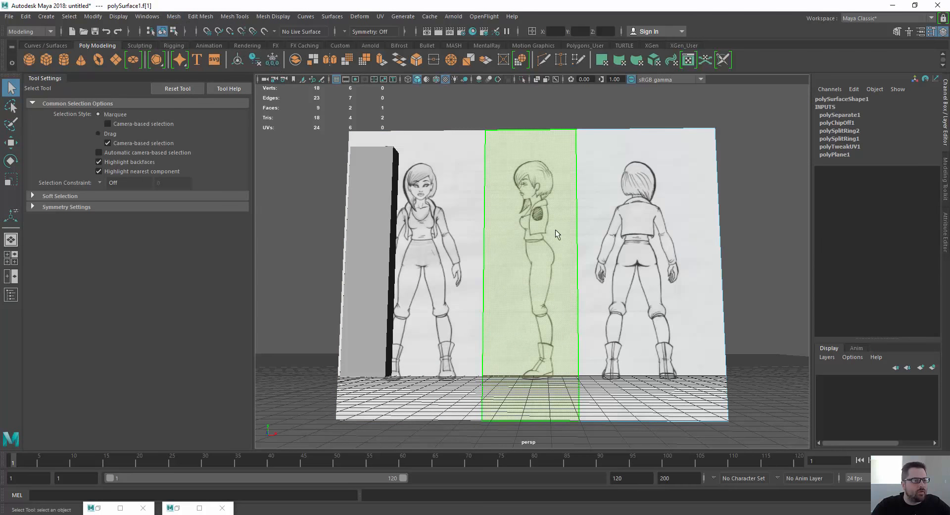
pyautogui.click(200, 17)
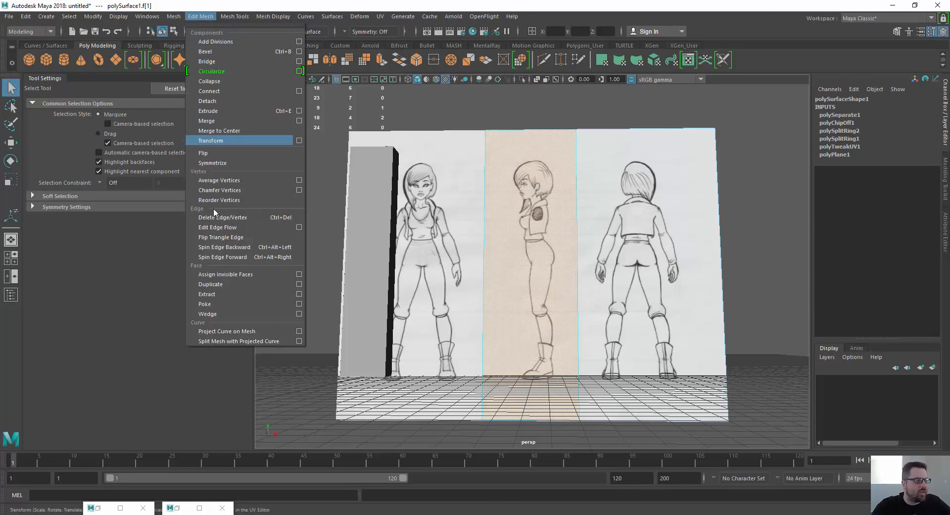
pyautogui.click(206, 294)
# Step: Select the back-view piece and expand the pPlane1 and polySurface1 groups in the Outliner
pyautogui.click(569, 120)
pyautogui.click(615, 184)
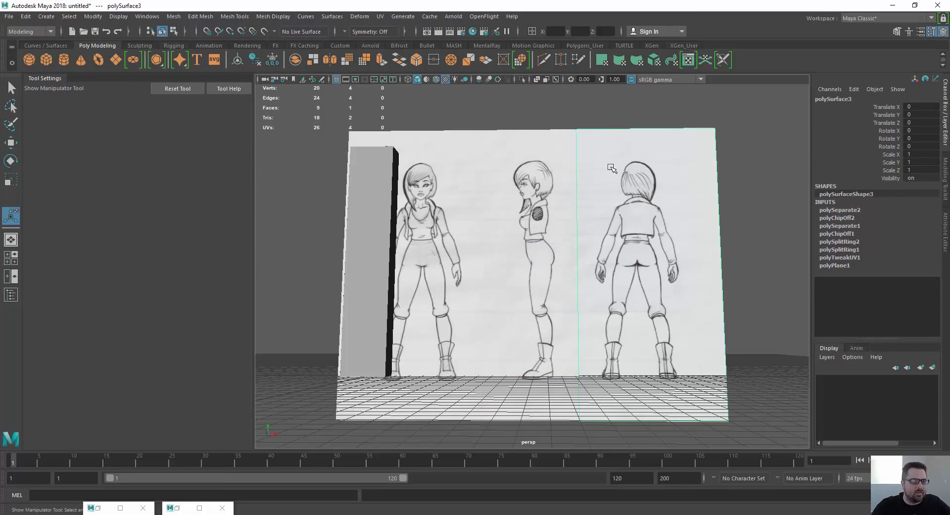
pyautogui.scroll(-3, 562, 142)
pyautogui.keyDown('alt'); pyautogui.moveTo(561, 142); pyautogui.dragTo(475, 156); pyautogui.keyUp('alt')
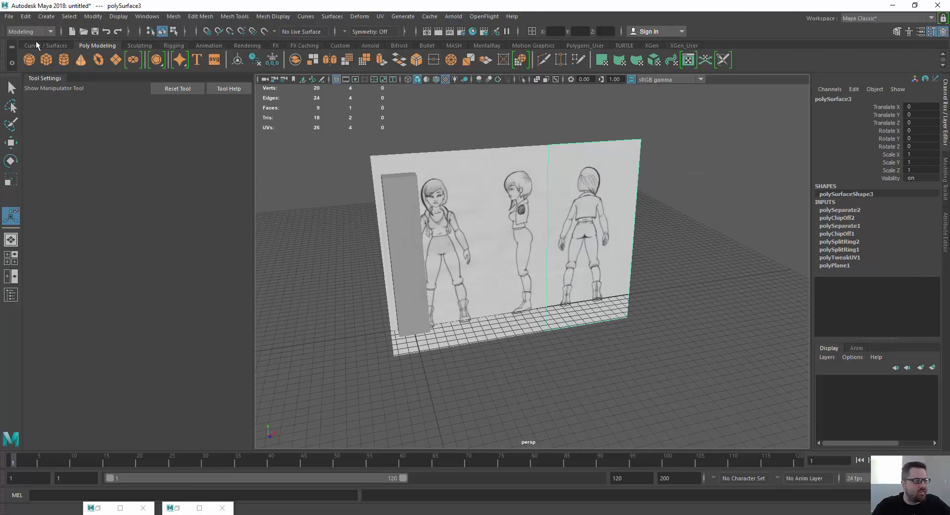
pyautogui.click(141, 17)
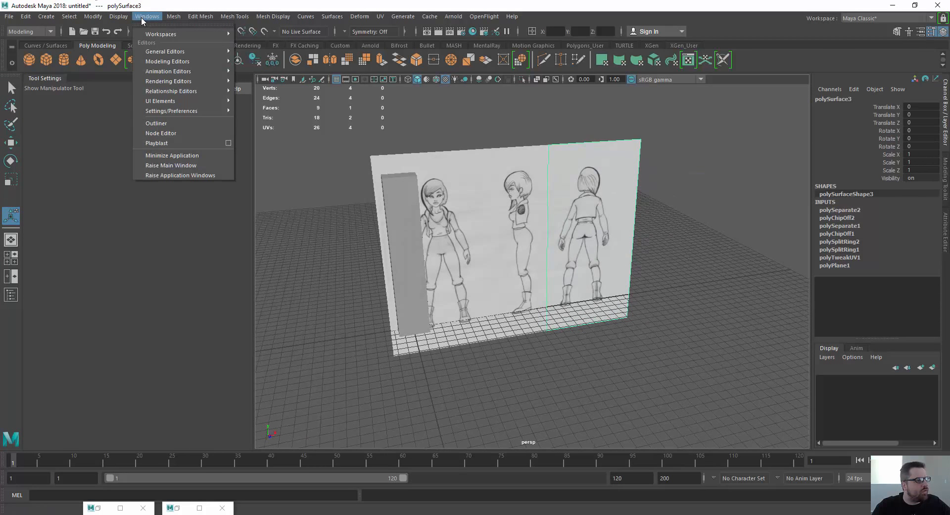
pyautogui.click(144, 125)
pyautogui.click(49, 209)
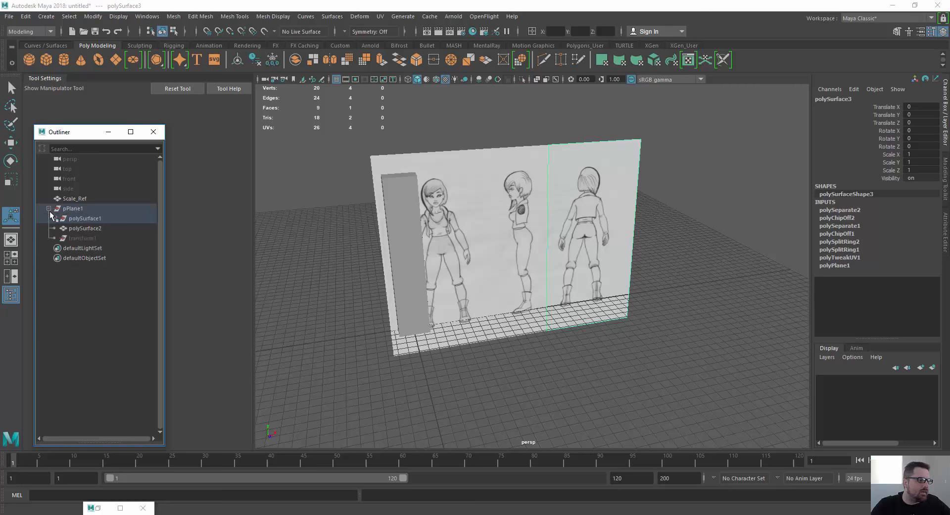
pyautogui.click(55, 218)
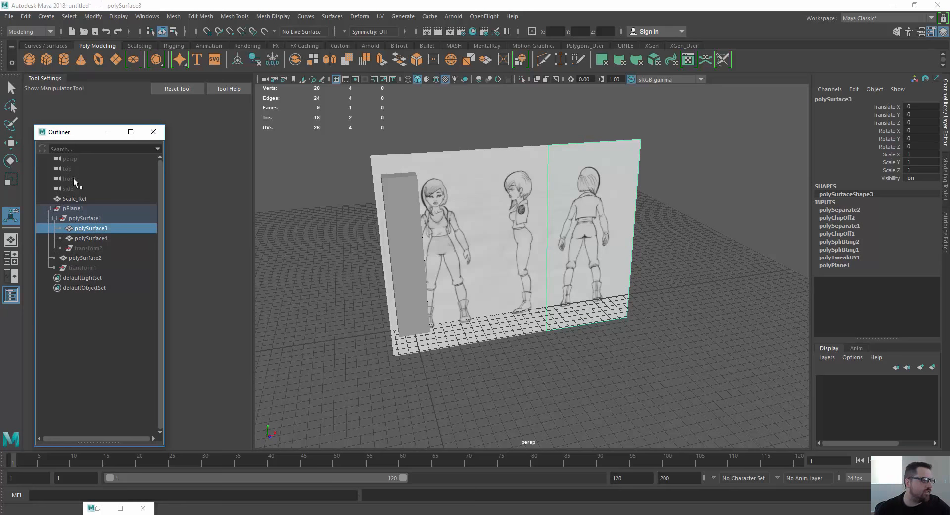
# Step: Delete all construction history in the scene
pyautogui.click(25, 17)
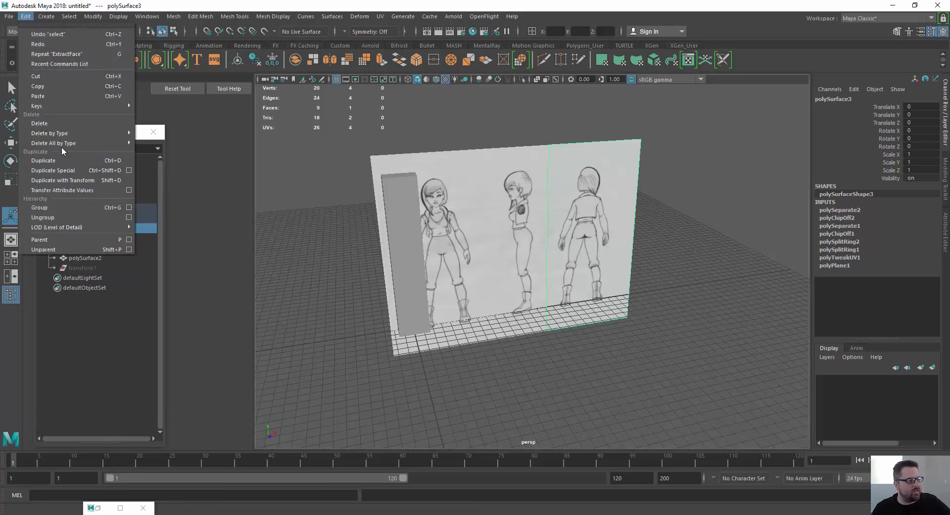
pyautogui.moveTo(63, 142)
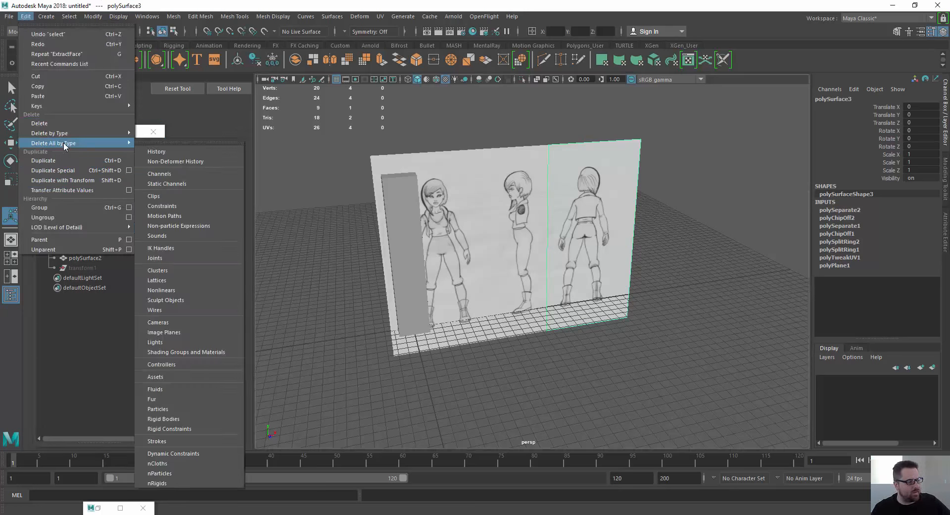
pyautogui.click(161, 151)
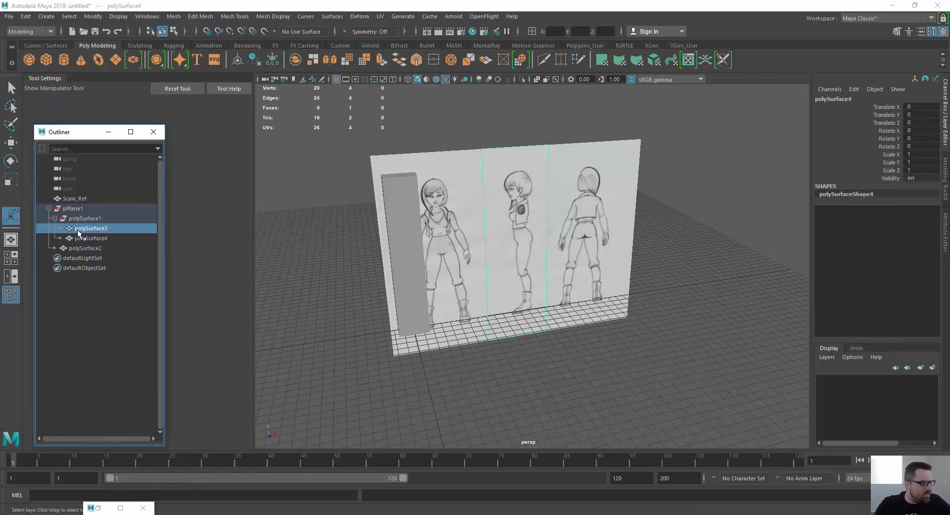
# Step: Move the three extracted pieces out of the pPlane1 hierarchy to the scene's top level and delete the leftover pPlane1 group
pyautogui.keyDown('shift'); pyautogui.click(74, 248); pyautogui.keyUp('shift')
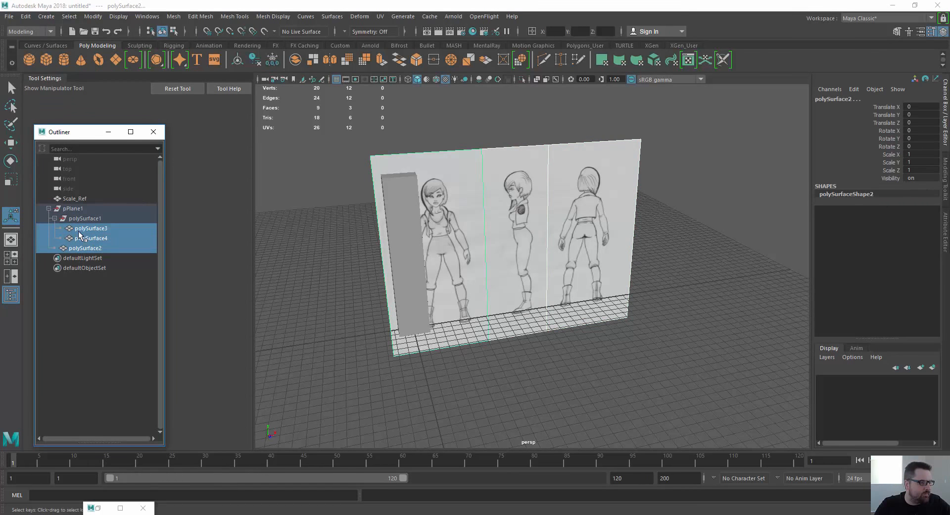
pyautogui.moveTo(75, 207); pyautogui.dragTo(75, 207, button='middle')
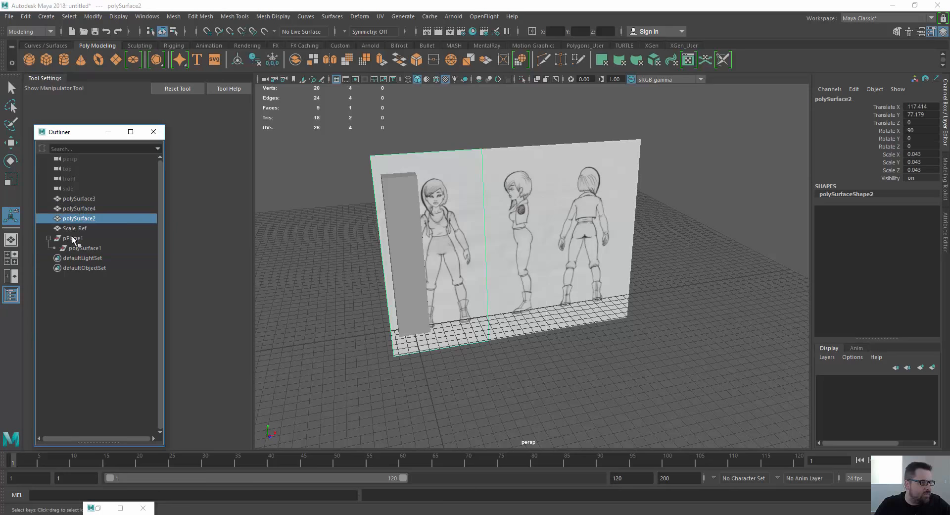
pyautogui.click(72, 238)
pyautogui.press('Delete')
# Step: Rename the back-view piece, polySurface3, as Template_Back
pyautogui.click(74, 200)
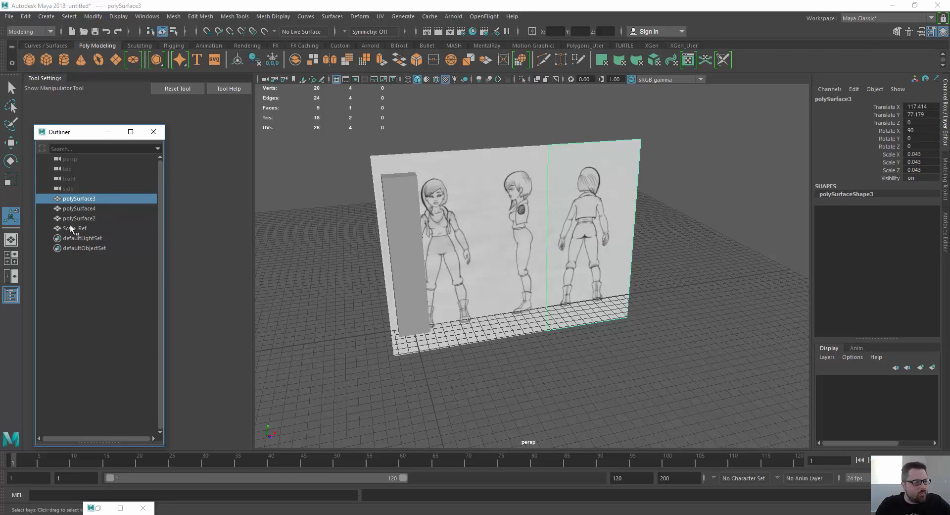
pyautogui.doubleClick(79, 200)
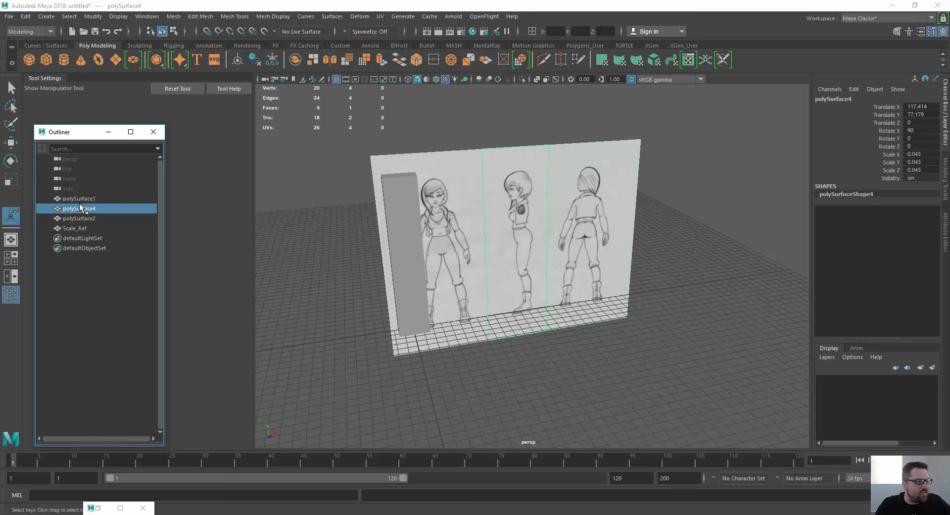
pyautogui.write('Te')
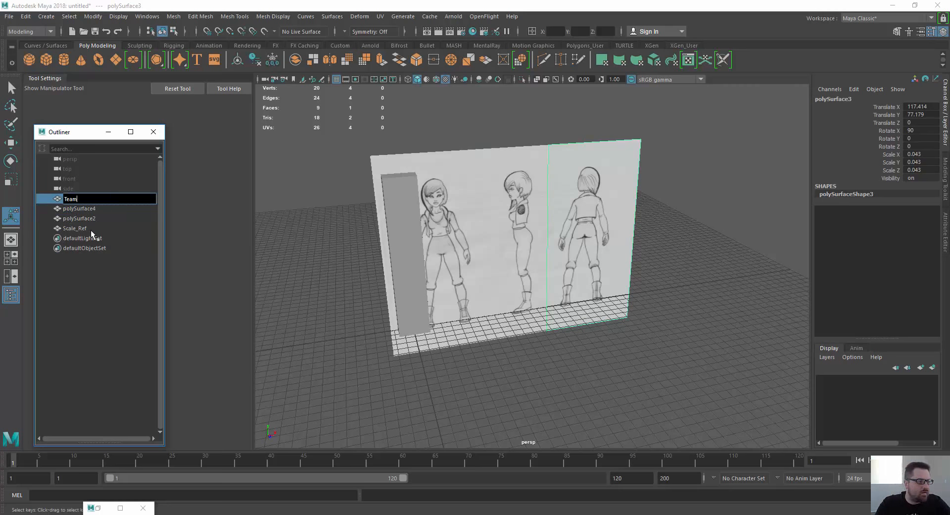
pyautogui.write('mplate_B')
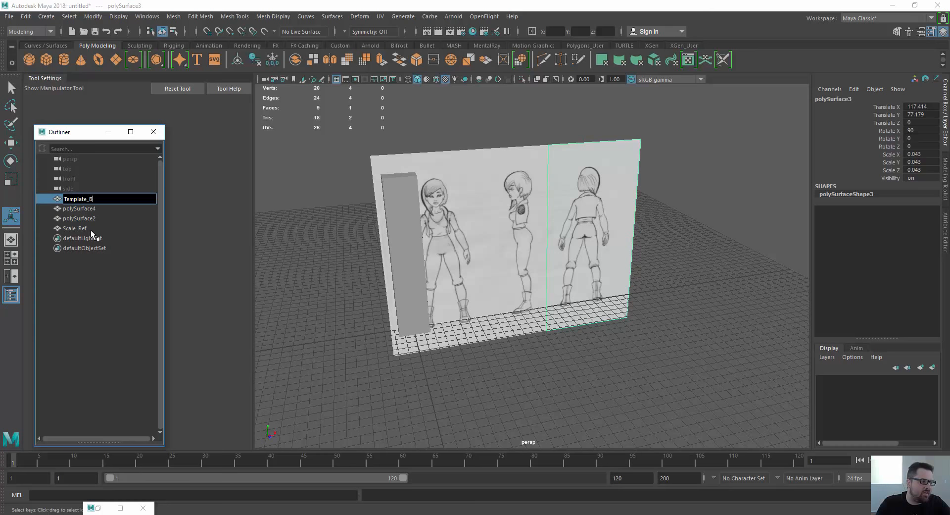
pyautogui.write('ack')
pyautogui.press('Return')
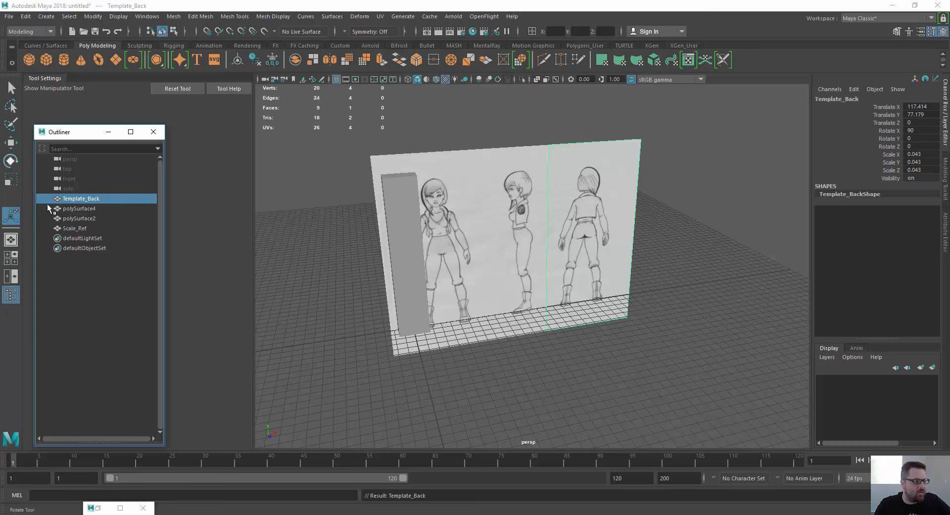
# Step: Rename the side-view piece as Template_Side and the front-view piece as Template_Front
pyautogui.doubleClick(87, 209)
pyautogui.write('Template_Side')
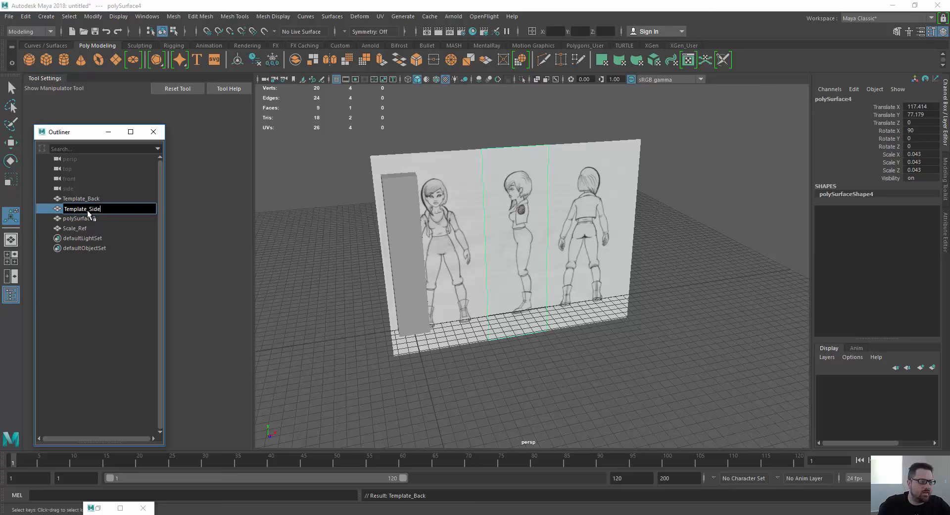
pyautogui.press('Return')
pyautogui.doubleClick(86, 218)
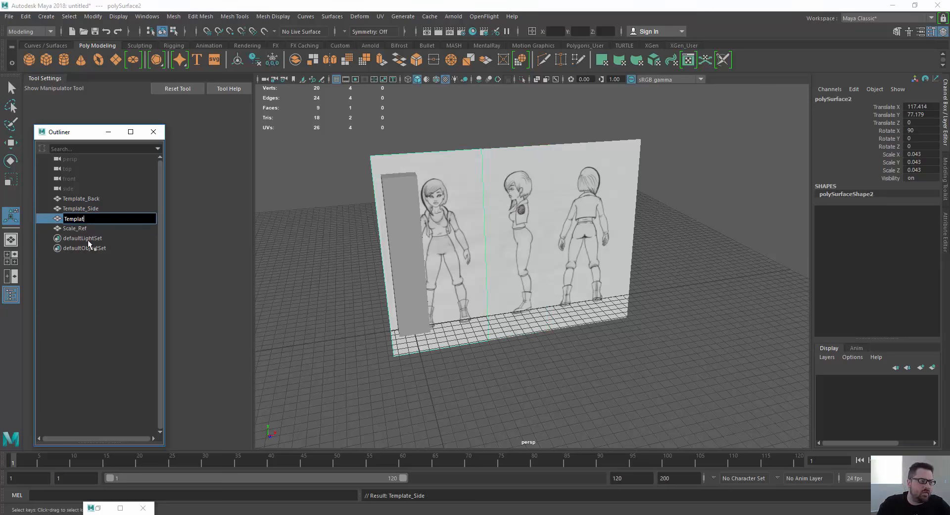
pyautogui.write('Template_Front')
pyautogui.press('Return')
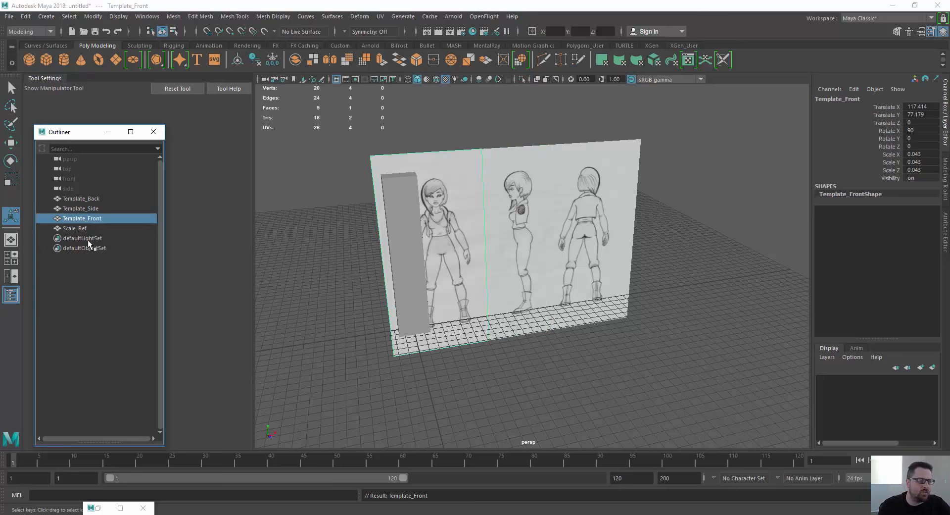
# Step: Select Template_Back, Template_Side and Template_Front and create a new display layer containing them
pyautogui.click(81, 199)
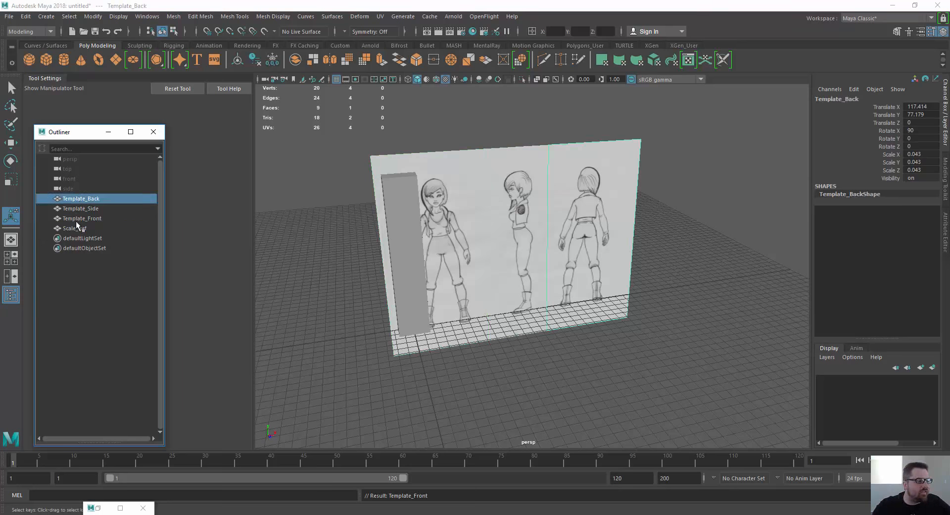
pyautogui.keyDown('shift'); pyautogui.click(80, 219); pyautogui.keyUp('shift')
pyautogui.keyDown('alt'); pyautogui.moveTo(564, 258); pyautogui.dragTo(507, 233); pyautogui.keyUp('alt')
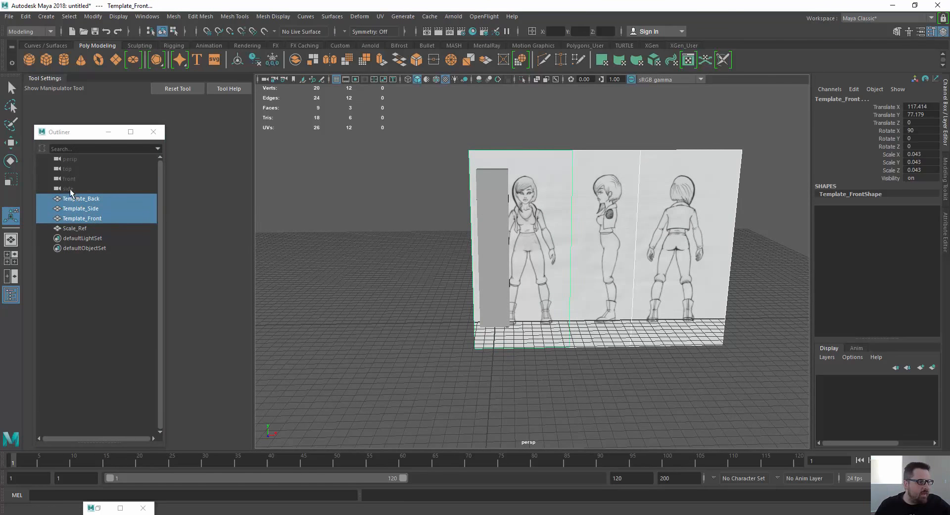
pyautogui.click(921, 368)
# Step: Rename the new display layer as Template and set its display type to Reference
pyautogui.doubleClick(876, 381)
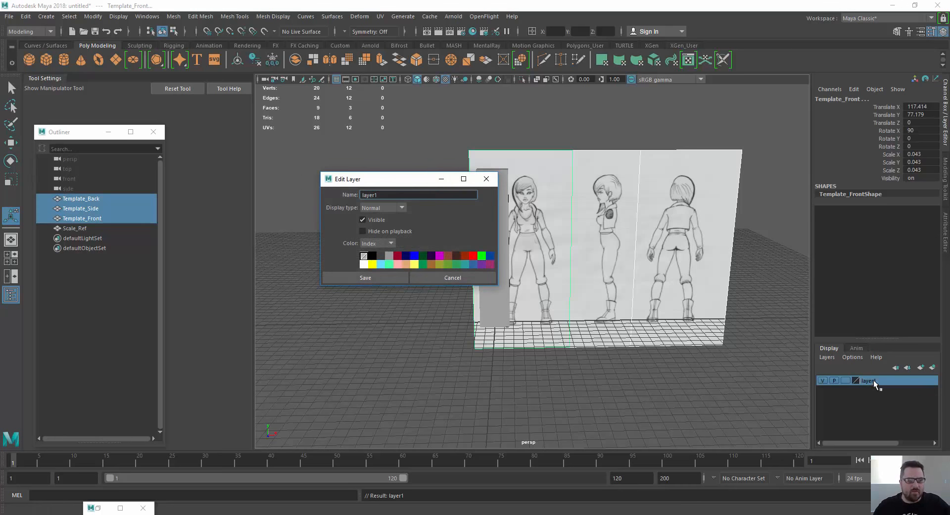
pyautogui.doubleClick(369, 195)
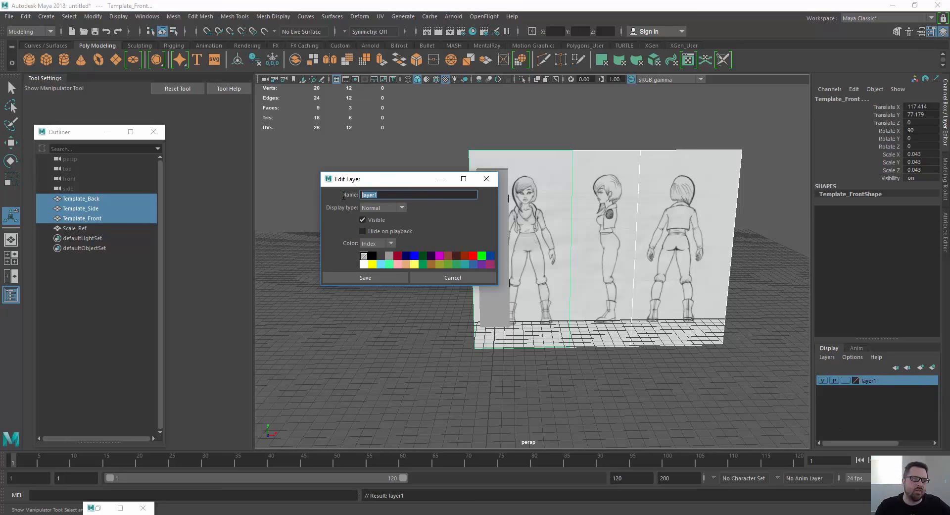
pyautogui.write('Templ')
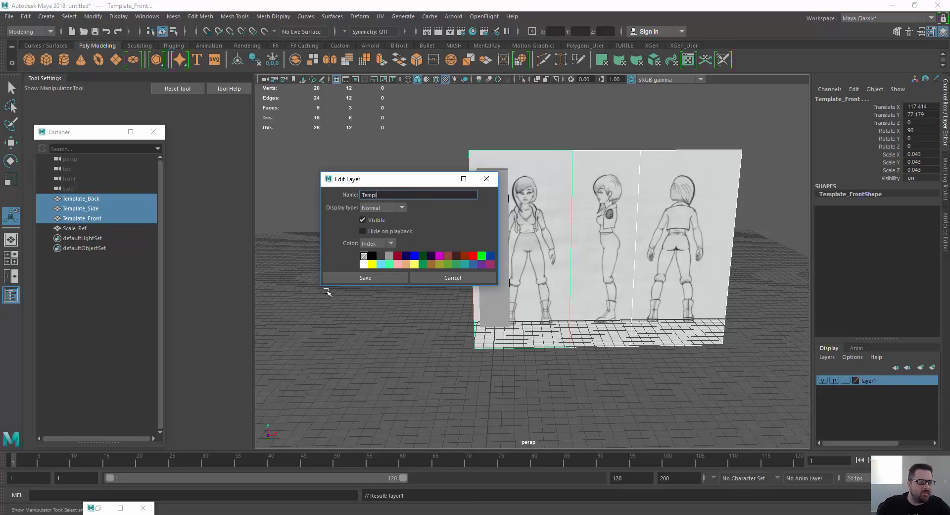
pyautogui.write('ate')
pyautogui.click(386, 208)
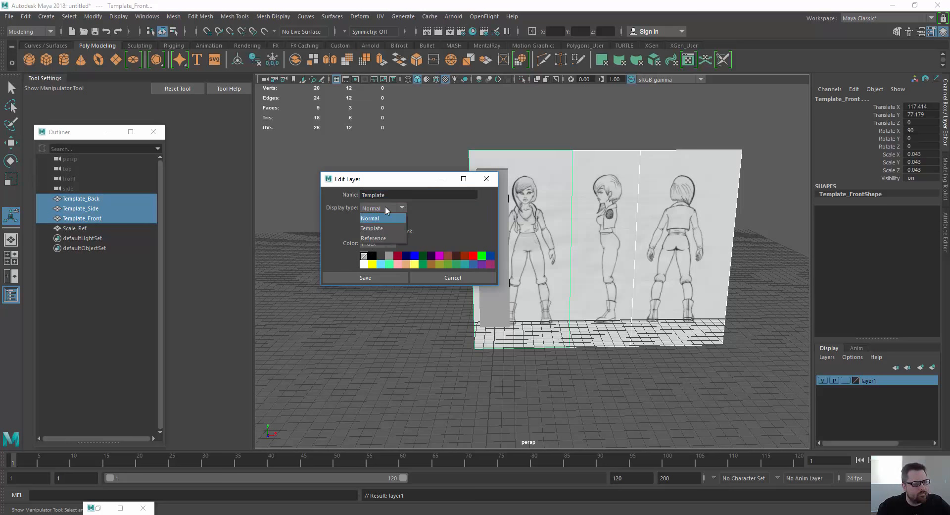
pyautogui.click(377, 238)
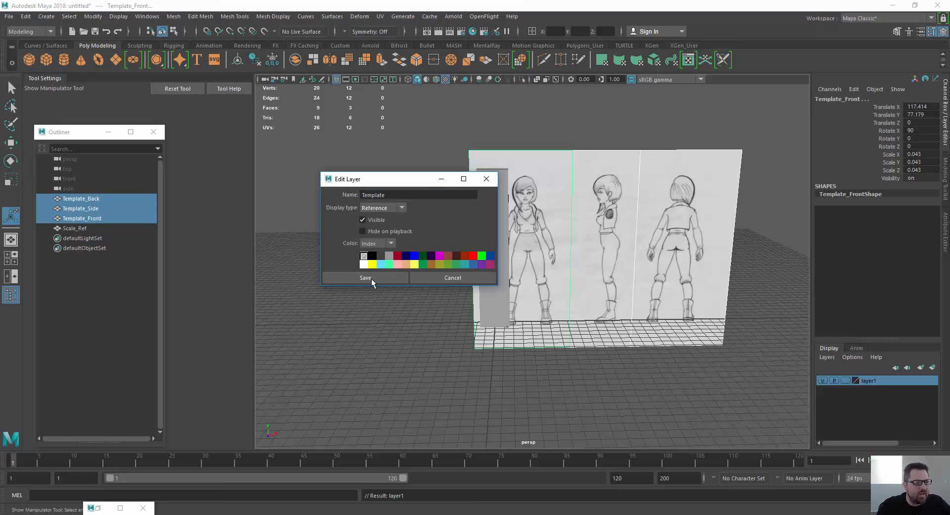
pyautogui.click(365, 278)
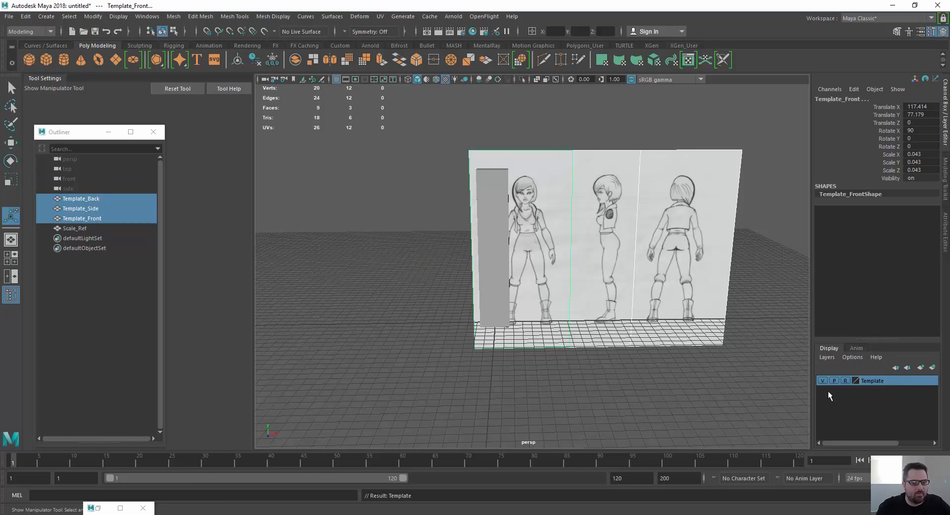
# Step: Create a second display layer and add the Scale_Ref box to it
pyautogui.click(81, 229)
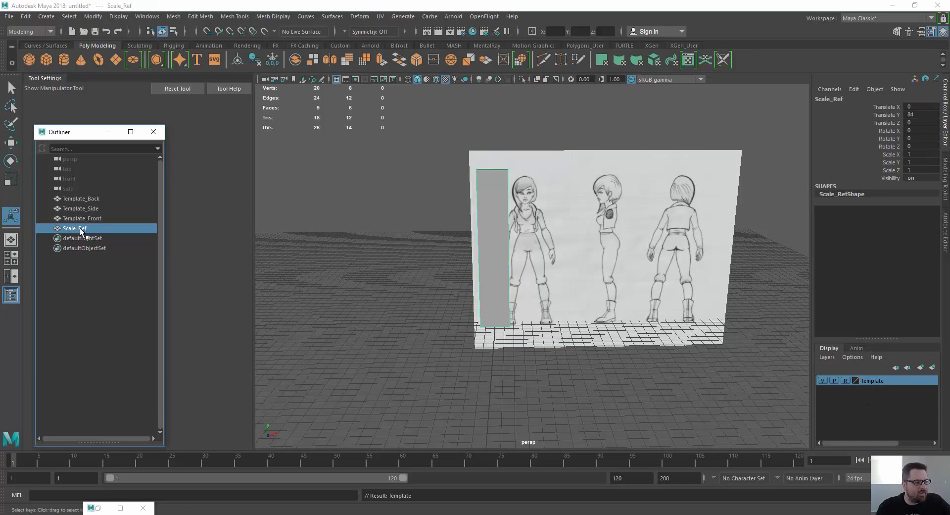
pyautogui.click(921, 367)
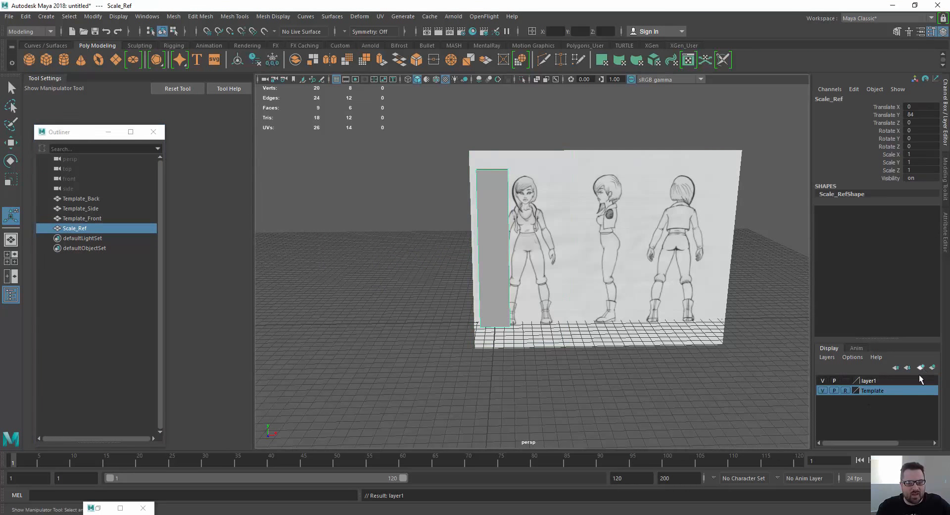
pyautogui.click(868, 381)
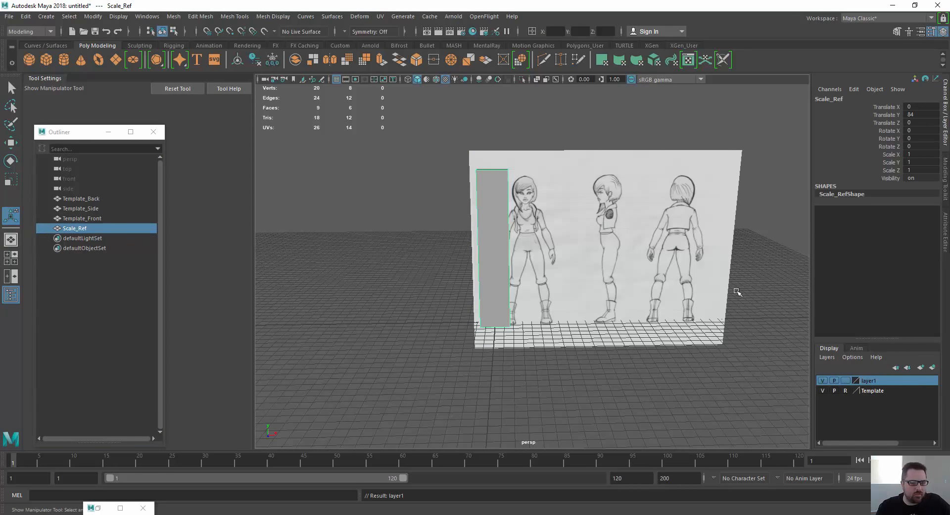
pyautogui.click(90, 216)
pyautogui.click(71, 229)
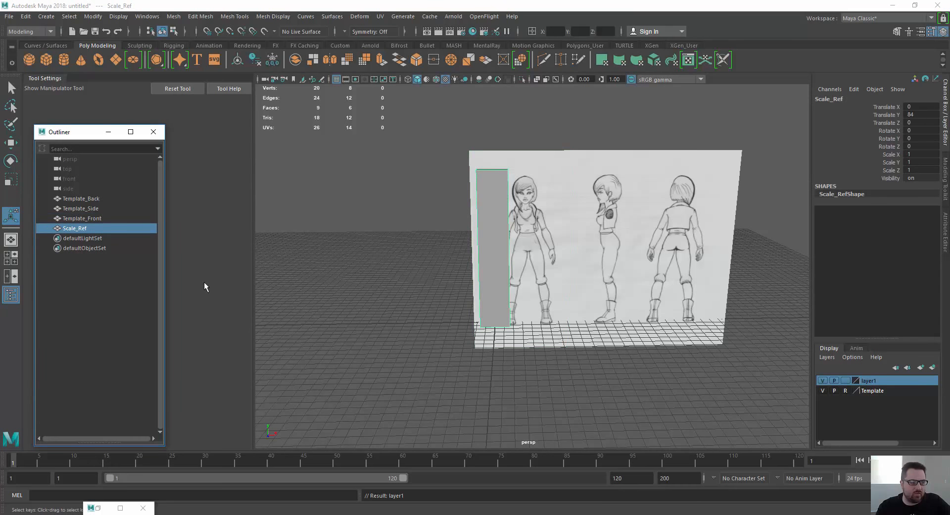
pyautogui.rightClick(872, 383)
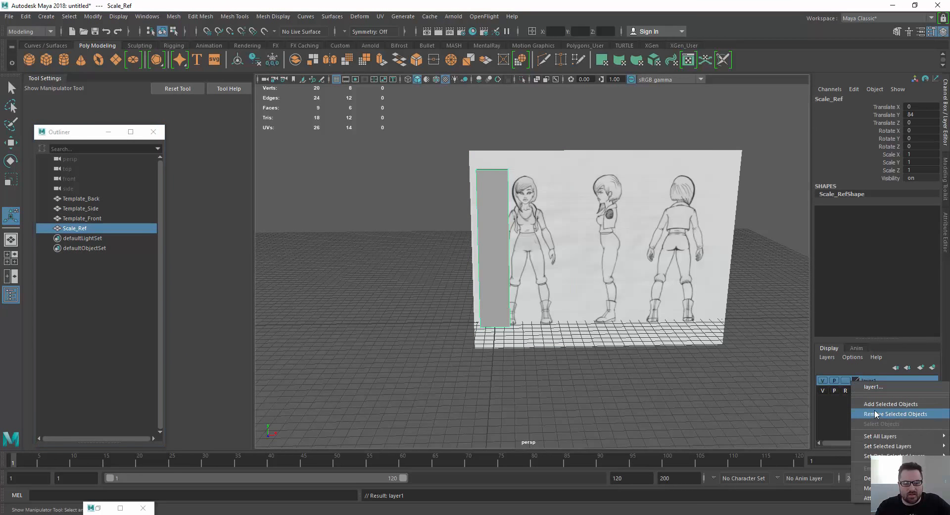
pyautogui.click(891, 391)
# Step: Add Template_Back, Template_Side and Template_Front to the Template display layer
pyautogui.click(71, 198)
pyautogui.keyDown('shift'); pyautogui.click(74, 217); pyautogui.keyUp('shift')
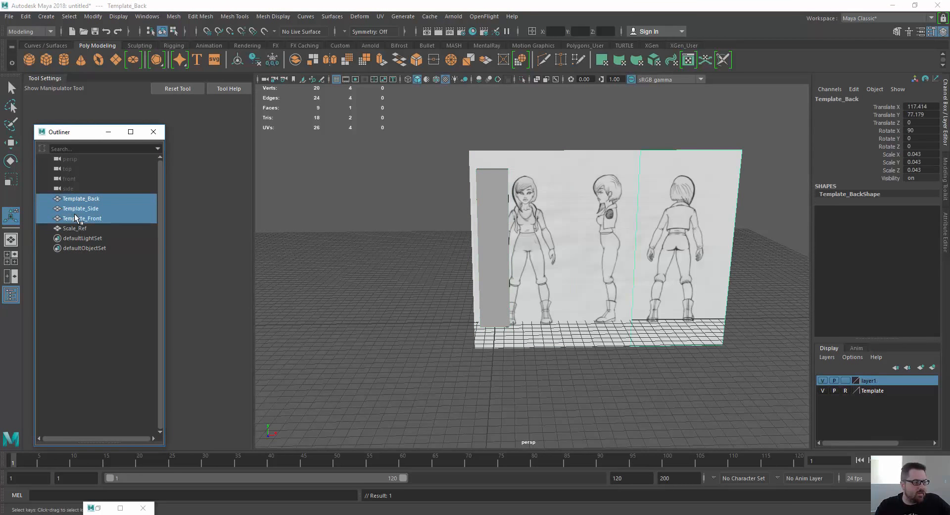
pyautogui.rightClick(875, 393)
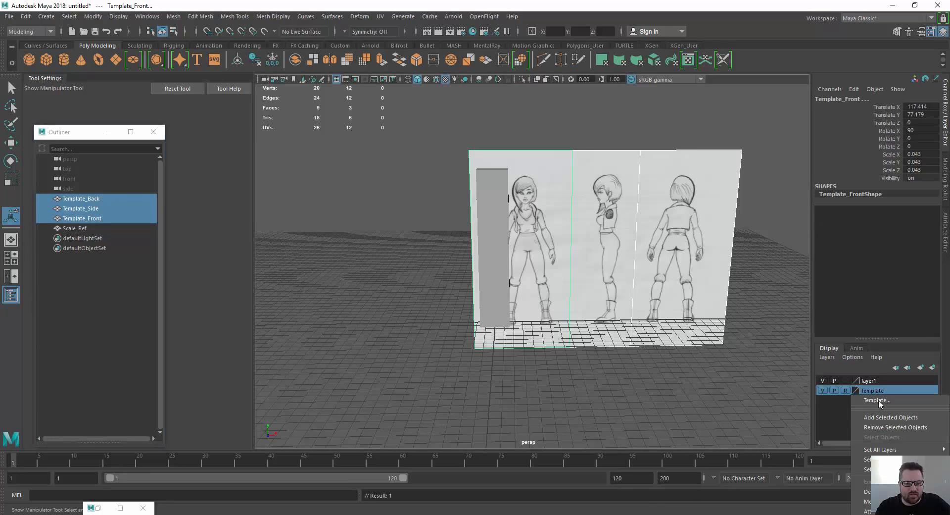
pyautogui.click(876, 417)
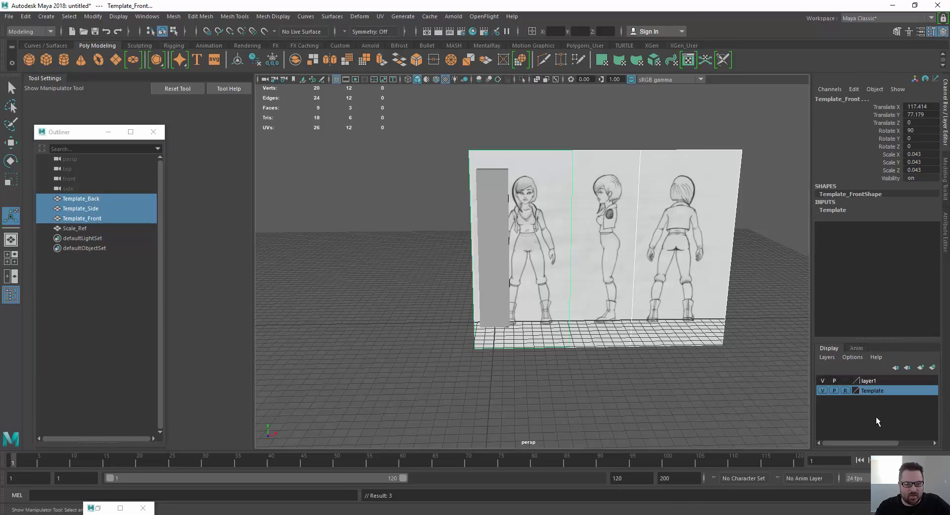
# Step: Toggle the visibility of the Template layer and layer1 off and on to check which objects each controls
pyautogui.click(824, 391)
pyautogui.click(823, 390)
pyautogui.click(822, 389)
pyautogui.click(822, 389)
pyautogui.click(821, 379)
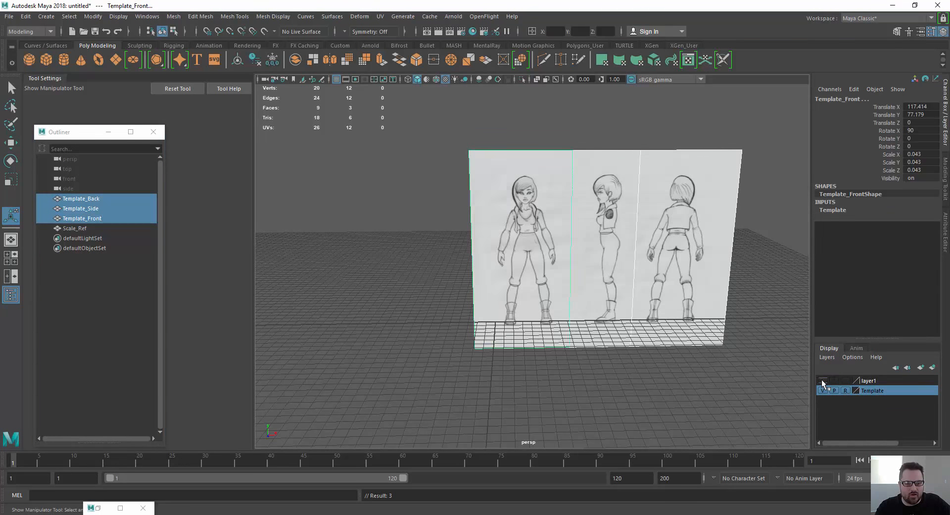
pyautogui.click(822, 379)
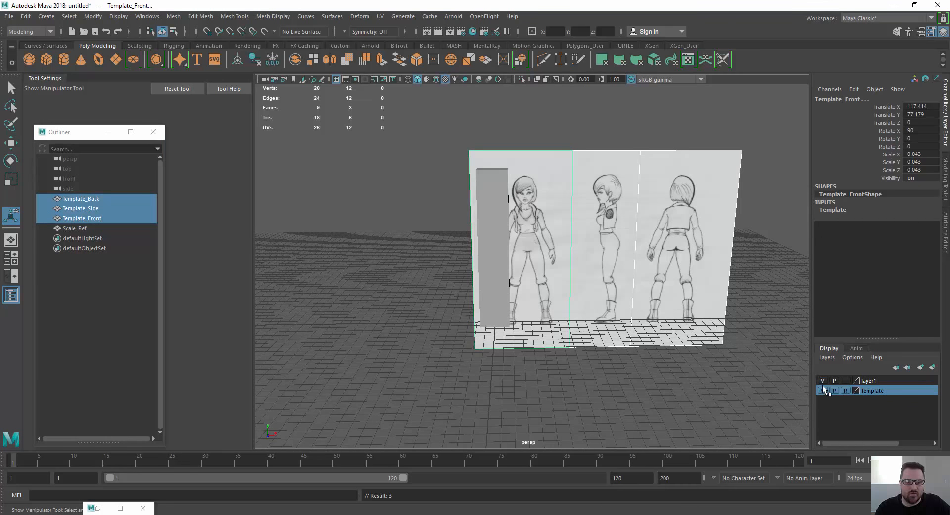
# Step: Rename the display layer holding the scale box as Scale_Reference
pyautogui.doubleClick(873, 379)
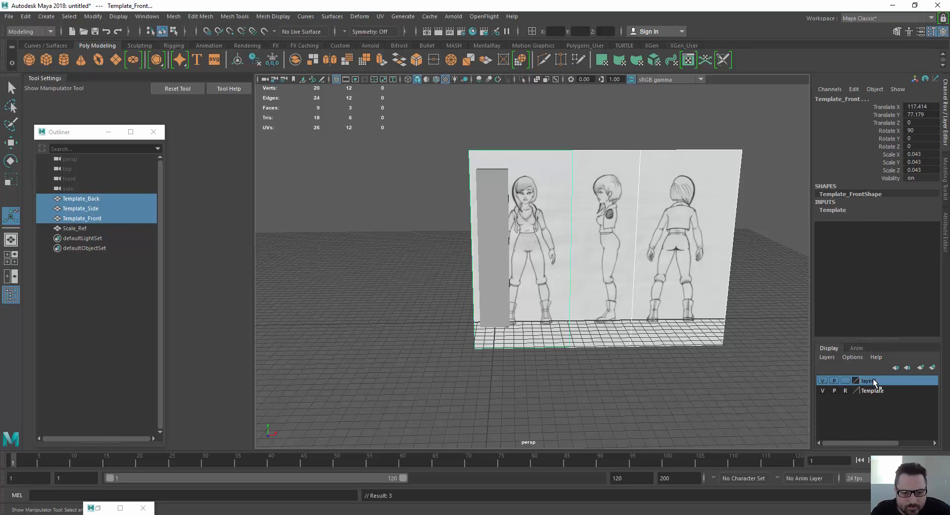
pyautogui.press('BackSpace')
pyautogui.press('BackSpace')
pyautogui.press('BackSpace')
pyautogui.press('BackSpace')
pyautogui.press('BackSpace')
pyautogui.press('BackSpace')
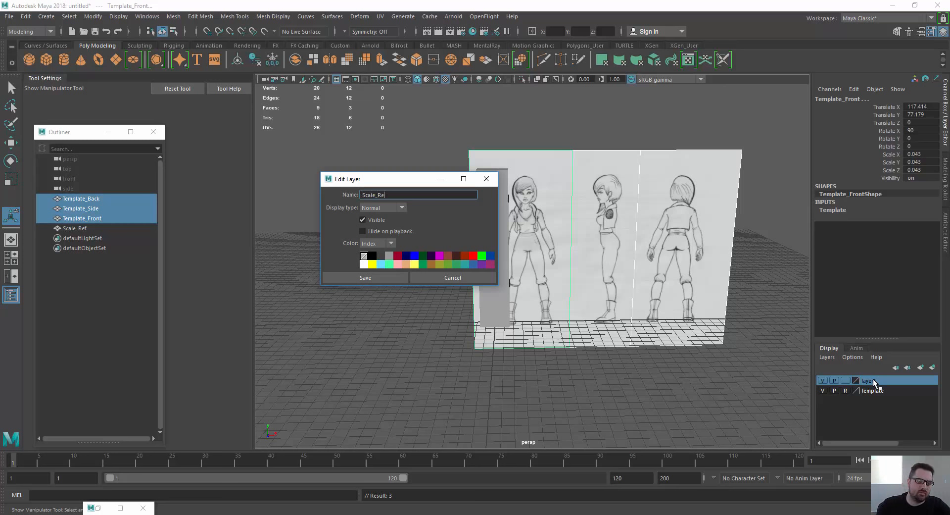
pyautogui.write('Scale_Reference')
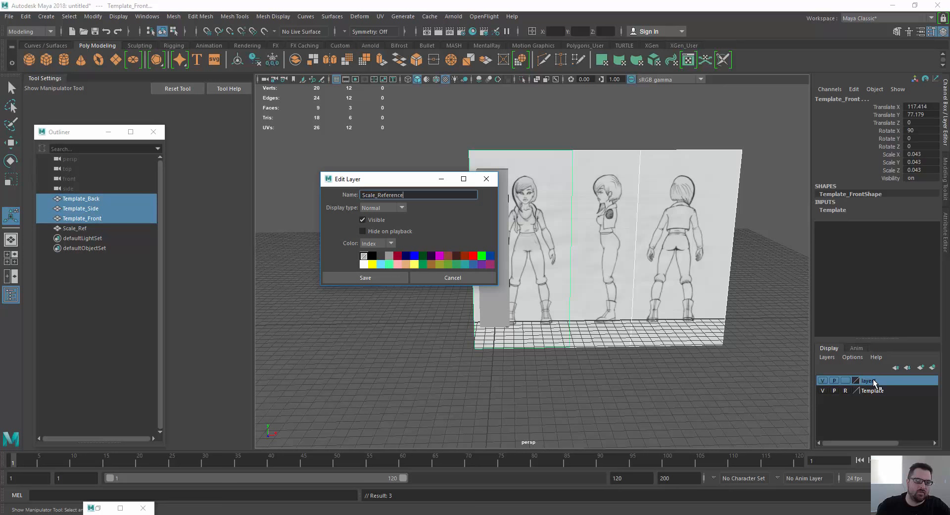
pyautogui.click(366, 277)
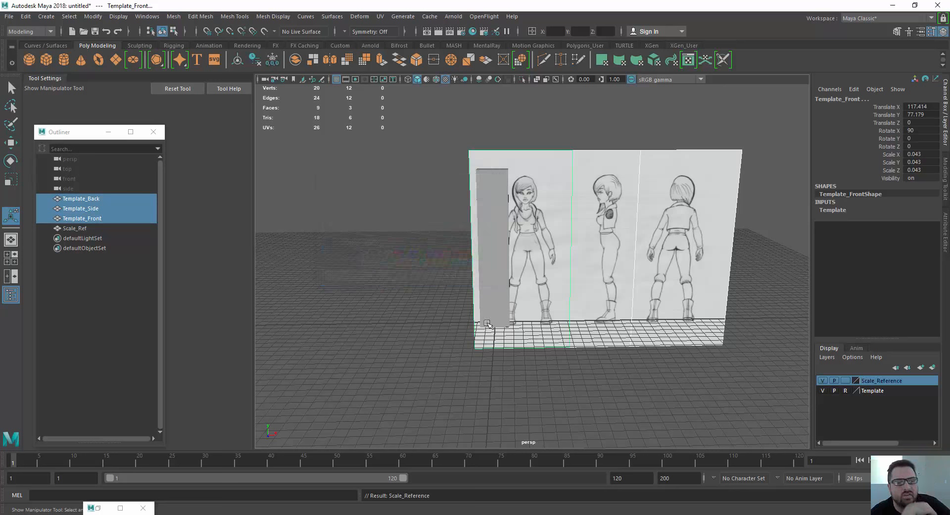
# Step: Examine the Scale_Ref box and its alignment with the template planes from several angles
pyautogui.scroll(3, 425, 246)
pyautogui.keyDown('alt'); pyautogui.moveTo(445, 208); pyautogui.dragTo(584, 273, button='middle'); pyautogui.keyUp('alt')
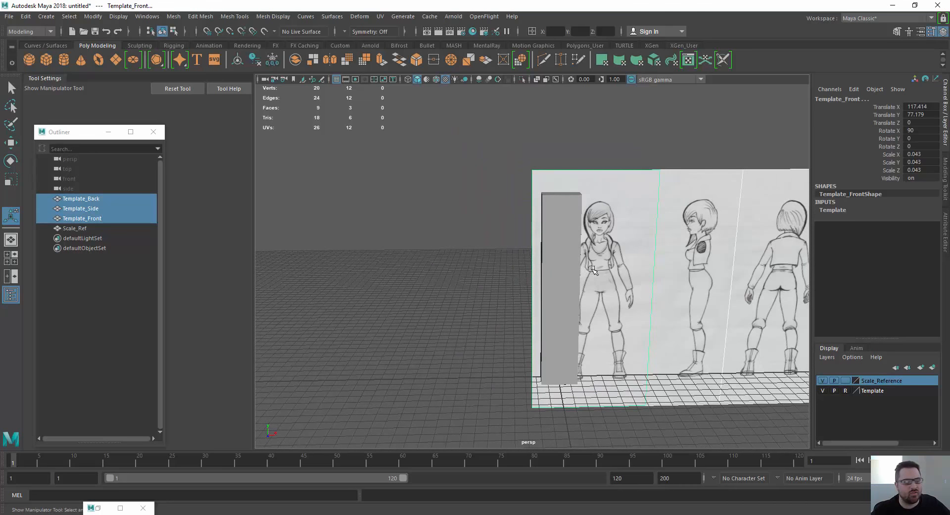
pyautogui.keyDown('alt'); pyautogui.moveTo(576, 258); pyautogui.dragTo(568, 248); pyautogui.keyUp('alt')
pyautogui.keyDown('alt'); pyautogui.moveTo(568, 248); pyautogui.dragTo(503, 226, button='middle'); pyautogui.keyUp('alt')
pyautogui.scroll(-3, 503, 226)
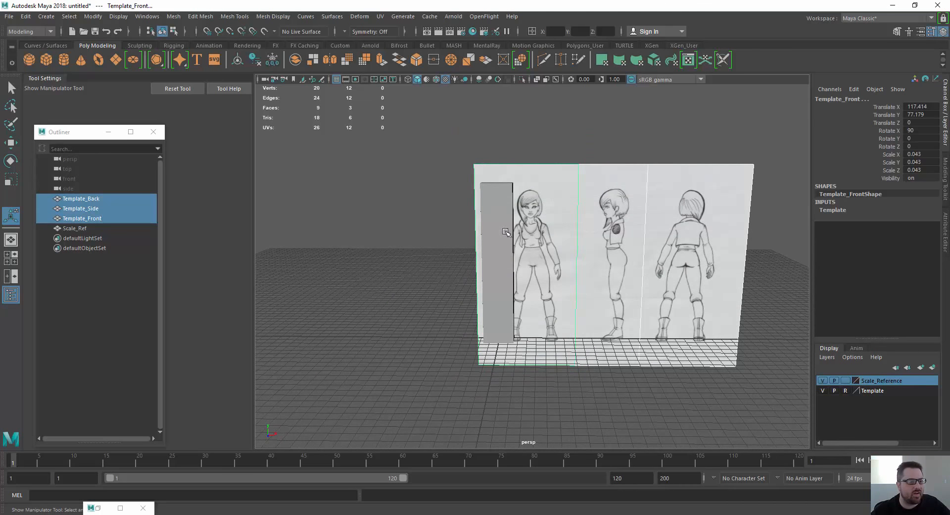
pyautogui.keyDown('alt'); pyautogui.moveTo(444, 264); pyautogui.dragTo(394, 284); pyautogui.keyUp('alt')
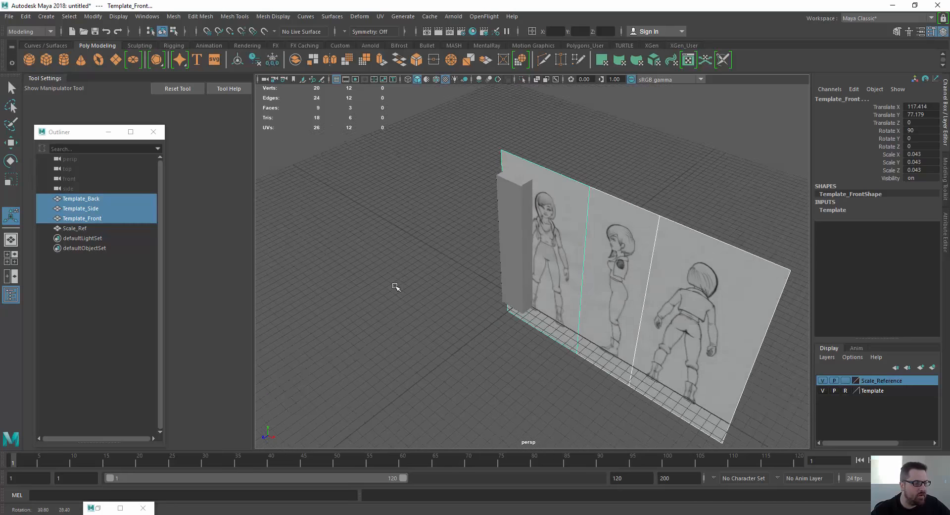
pyautogui.keyDown('alt'); pyautogui.moveTo(394, 284); pyautogui.dragTo(499, 231, button='right'); pyautogui.keyUp('alt')
pyautogui.click(498, 231)
pyautogui.press('w')
pyautogui.keyDown('alt'); pyautogui.moveTo(404, 271); pyautogui.dragTo(471, 224); pyautogui.keyUp('alt')
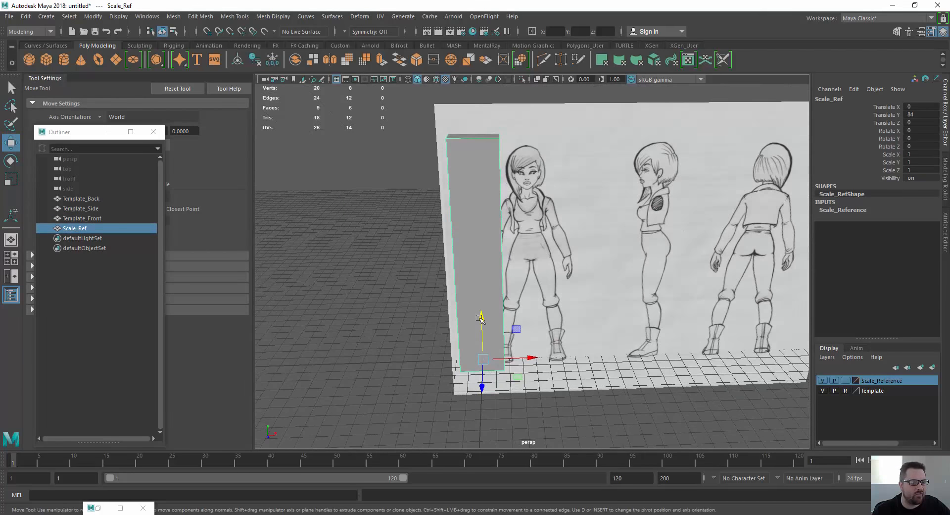
pyautogui.keyDown('alt'); pyautogui.moveTo(472, 388); pyautogui.dragTo(411, 381); pyautogui.keyUp('alt')
pyautogui.keyDown('alt'); pyautogui.moveTo(410, 381); pyautogui.dragTo(451, 310, button='middle'); pyautogui.keyUp('alt')
pyautogui.keyDown('alt'); pyautogui.moveTo(451, 311); pyautogui.dragTo(486, 299); pyautogui.keyUp('alt')
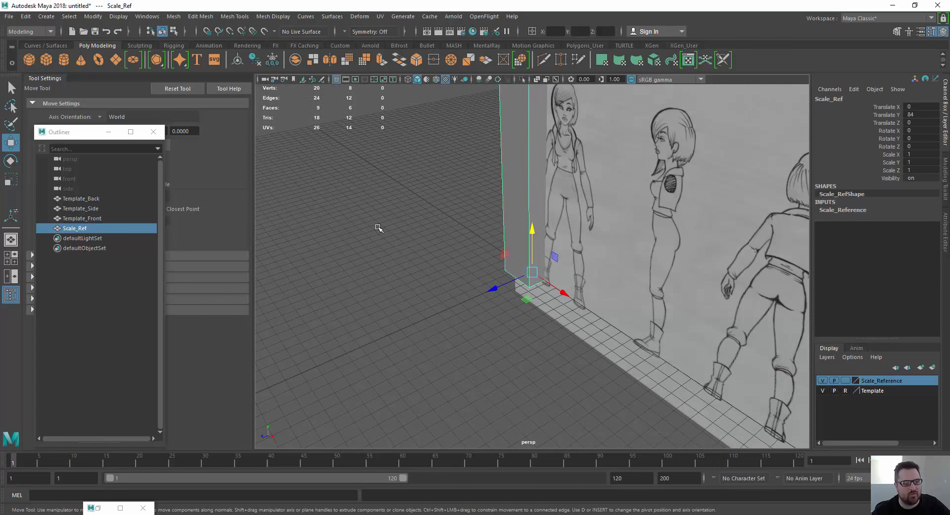
# Step: Take the Template layer out of Reference mode and select the Template_Front plane
pyautogui.click(579, 203)
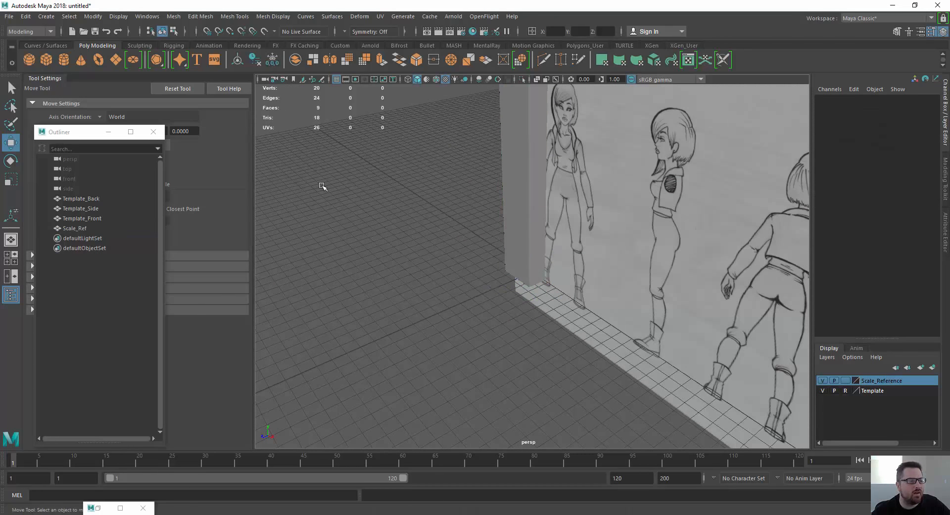
pyautogui.keyDown('alt'); pyautogui.moveTo(468, 270); pyautogui.dragTo(445, 342); pyautogui.keyUp('alt')
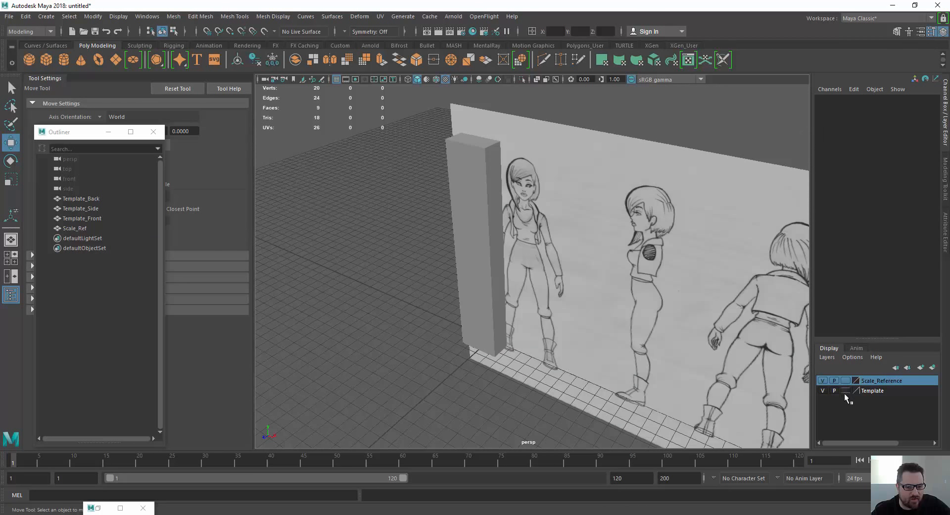
pyautogui.click(533, 254)
# Step: Move Template_Front along X until the front-view figure is centred on the Scale_Ref box
pyautogui.keyDown('alt'); pyautogui.moveTo(468, 342); pyautogui.dragTo(509, 269, button='right'); pyautogui.keyUp('alt')
pyautogui.scroll(-4, 509, 262)
pyautogui.moveTo(510, 269)
pyautogui.keyDown('alt'); pyautogui.mouseDown()
pyautogui.moveTo(528, 241)
pyautogui.moveTo(514, 250)
pyautogui.mouseUp(); pyautogui.keyUp('alt')
pyautogui.scroll(4, 509, 262)
pyautogui.scroll(4, 513, 248)
pyautogui.scroll(-5, 565, 299)
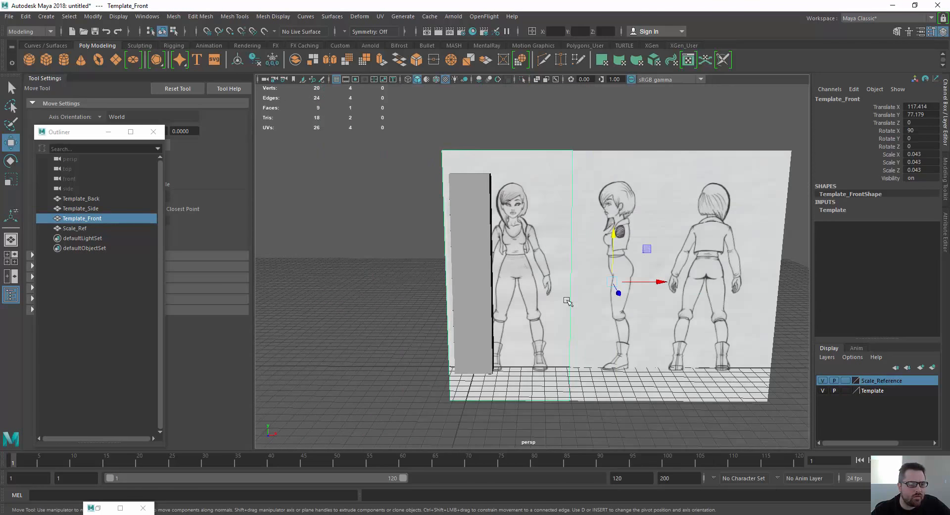
pyautogui.moveTo(656, 281); pyautogui.dragTo(617, 284)
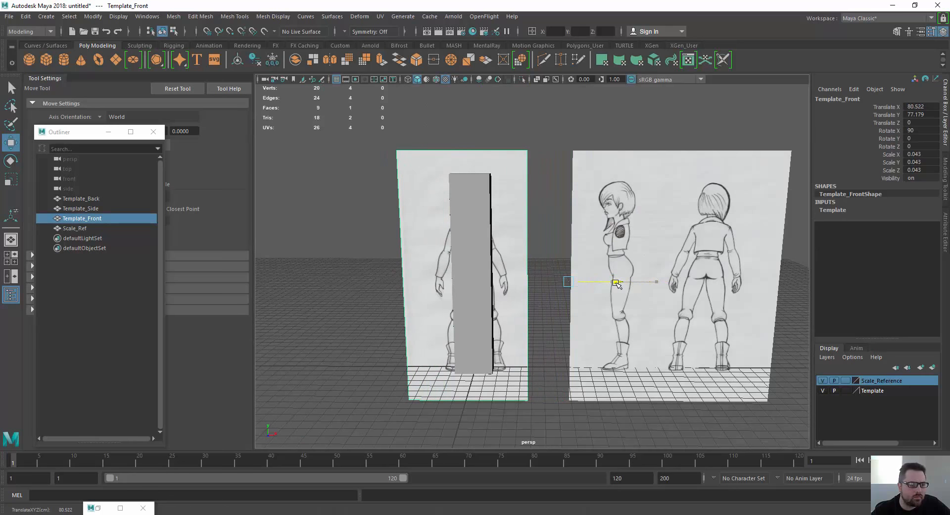
pyautogui.moveTo(616, 282); pyautogui.dragTo(619, 282)
# Step: Move Template_Side along X to about -160.8 and rotate it a quarter turn about the vertical axis
pyautogui.click(650, 203)
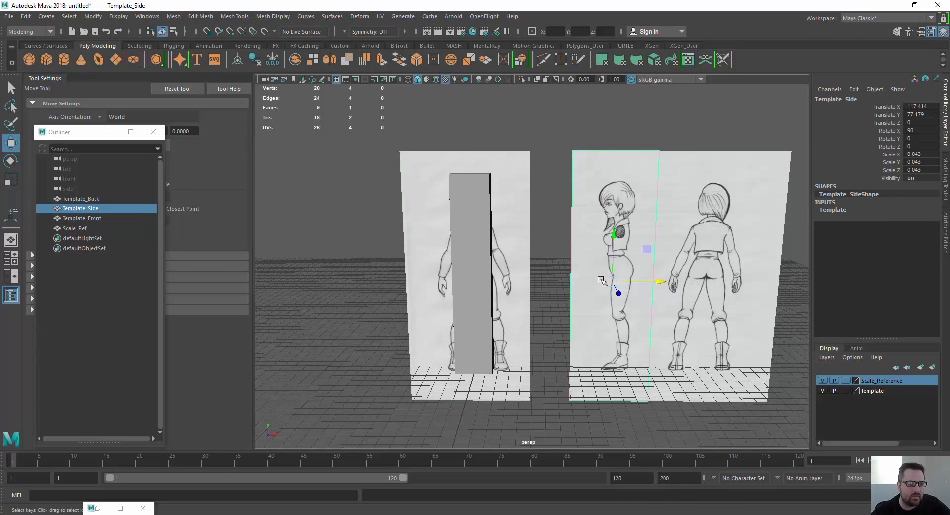
pyautogui.keyDown('alt'); pyautogui.moveTo(567, 240); pyautogui.dragTo(374, 246); pyautogui.keyUp('alt')
pyautogui.press('e')
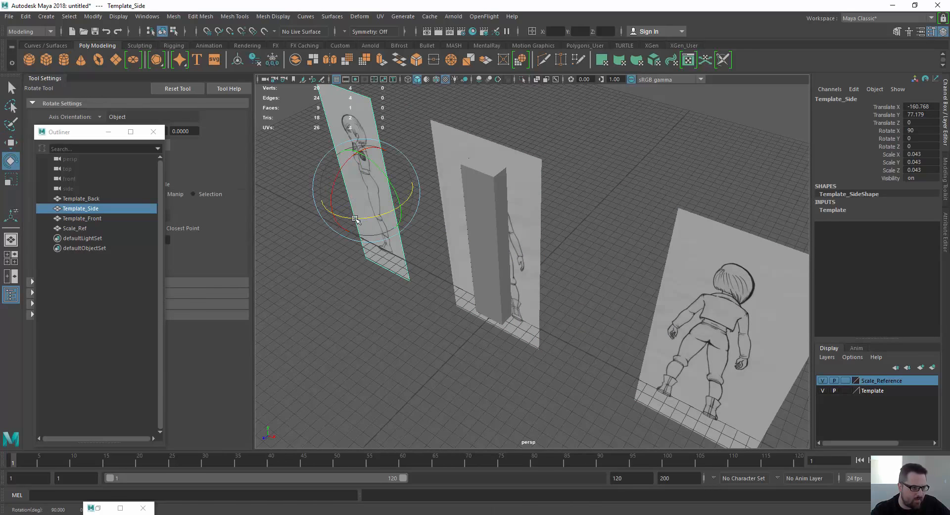
pyautogui.moveTo(415, 198); pyautogui.dragTo(525, 257)
# Step: Move Template_Front back along Z so it stands well behind the Scale_Ref box, and deselect it
pyautogui.press('w')
pyautogui.click(523, 255)
pyautogui.moveTo(531, 300); pyautogui.dragTo(602, 256)
pyautogui.scroll(3, 474, 314)
pyautogui.click(449, 301)
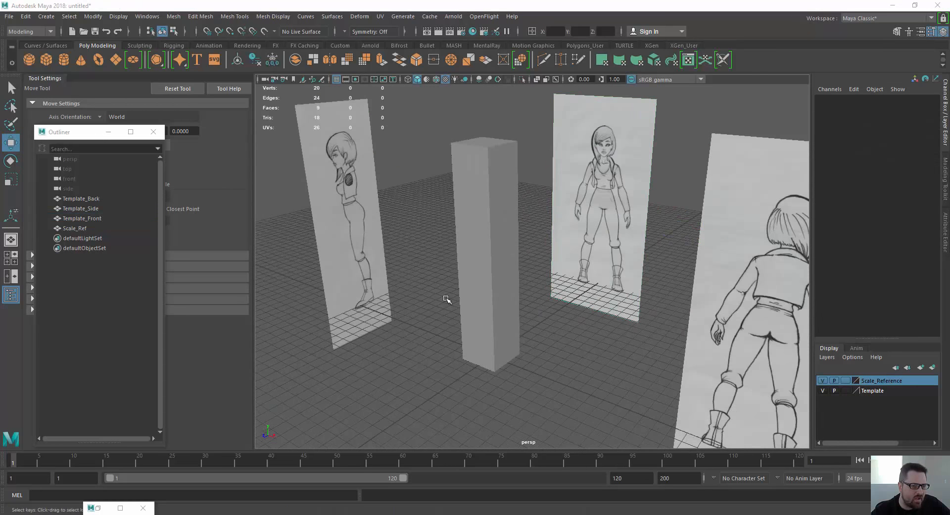
# Step: Switch to the four-view layout and show the template drawings textured in the front view
pyautogui.press('space')
pyautogui.scroll(-5, 337, 322)
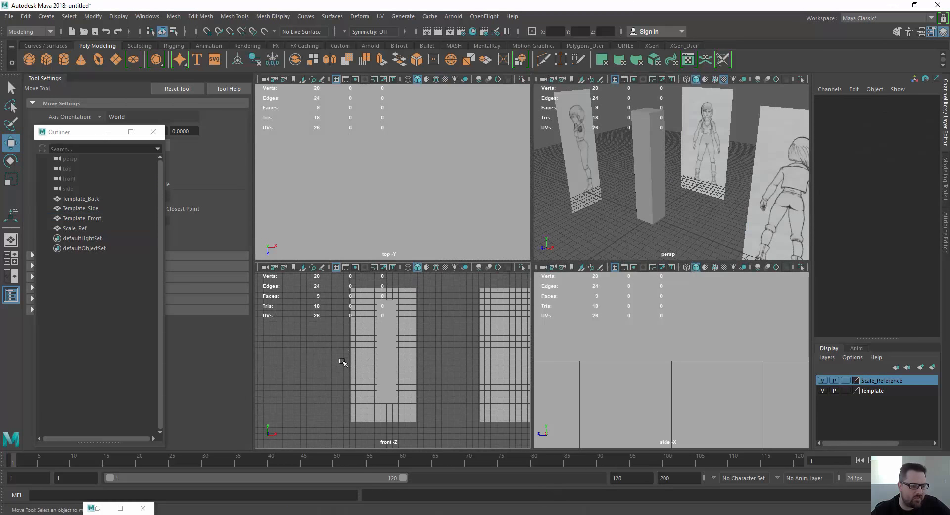
pyautogui.scroll(1, 346, 336)
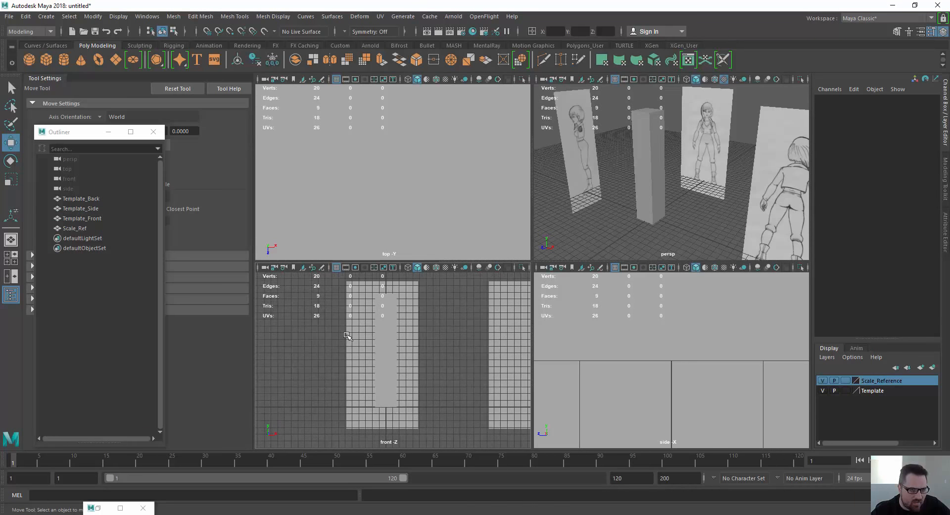
pyautogui.scroll(3, 347, 337)
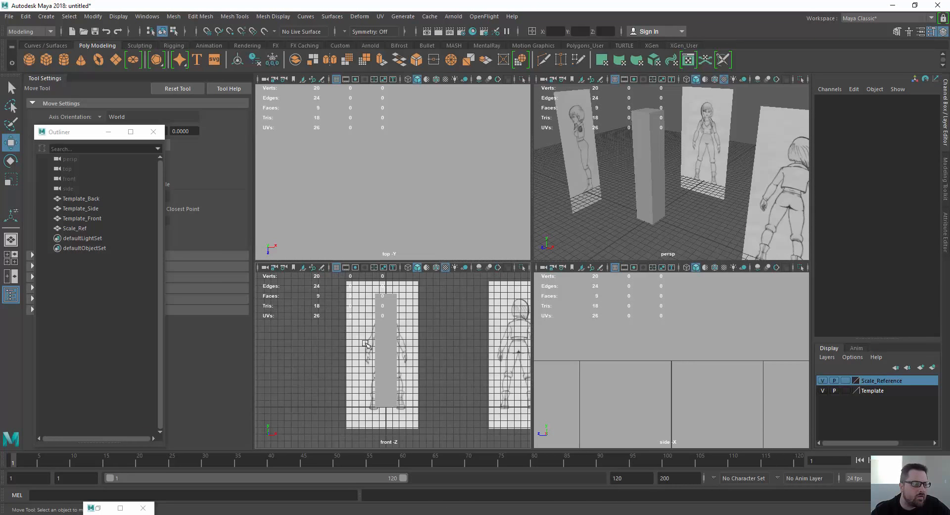
# Step: Reframe the top, front and side views around the Scale_Ref box and show the side view textured
pyautogui.click(303, 337)
pyautogui.scroll(-5, 371, 198)
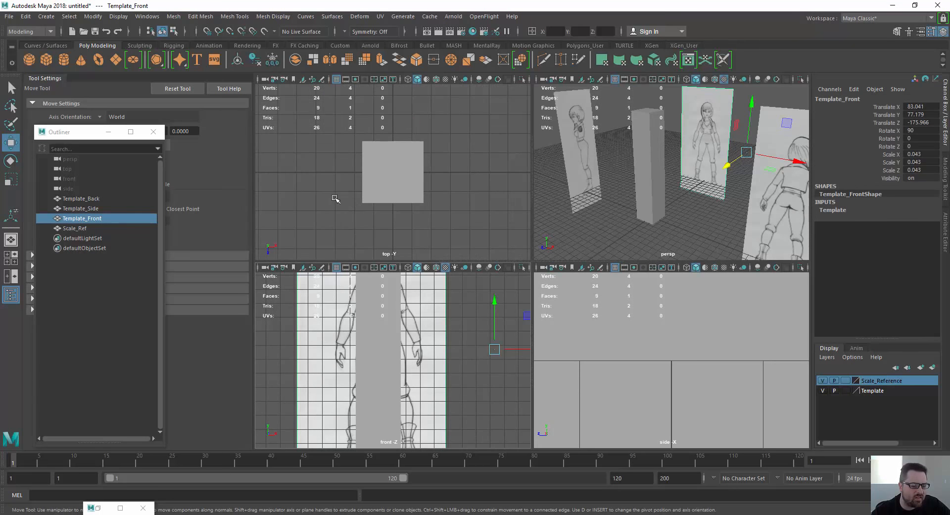
pyautogui.scroll(-2, 326, 186)
pyautogui.click(326, 186)
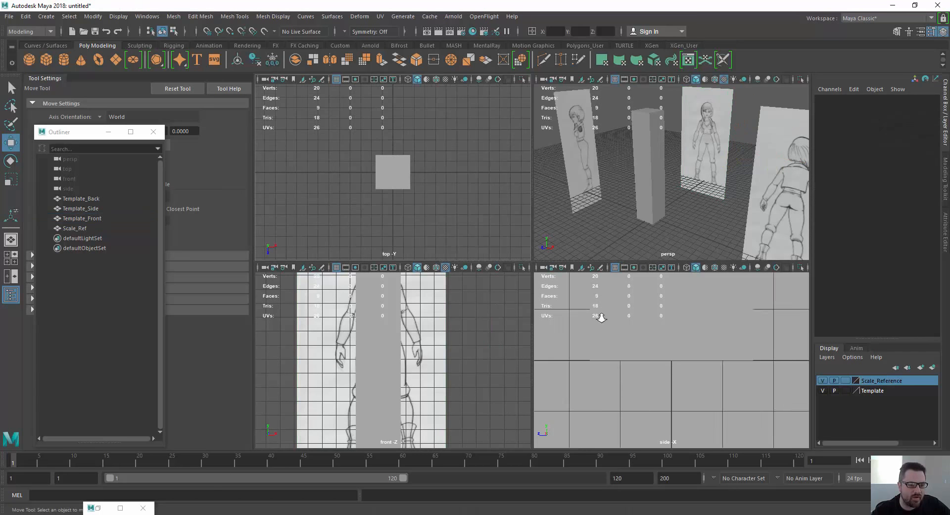
pyautogui.scroll(6, 605, 329)
pyautogui.scroll(-5, 605, 329)
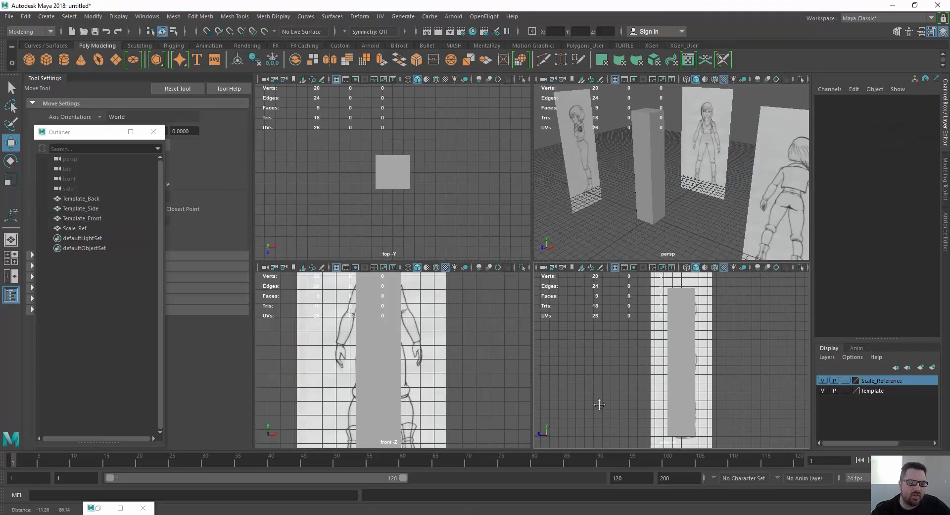
pyautogui.keyDown('alt'); pyautogui.moveTo(598, 386); pyautogui.dragTo(600, 342, button='middle'); pyautogui.keyUp('alt')
pyautogui.click(345, 396)
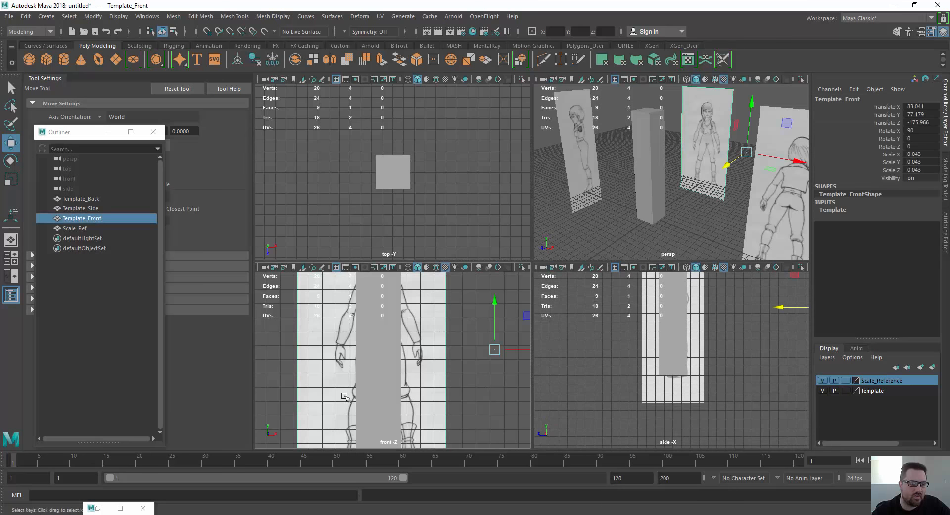
pyautogui.click(587, 173)
pyautogui.keyDown('shift'); pyautogui.click(587, 173); pyautogui.keyUp('shift')
pyautogui.keyDown('alt'); pyautogui.moveTo(688, 199); pyautogui.dragTo(639, 174, button='middle'); pyautogui.keyUp('alt')
pyautogui.keyDown('alt'); pyautogui.moveTo(402, 346); pyautogui.dragTo(398, 395, button='middle'); pyautogui.keyUp('alt')
pyautogui.scroll(-2, 363, 362)
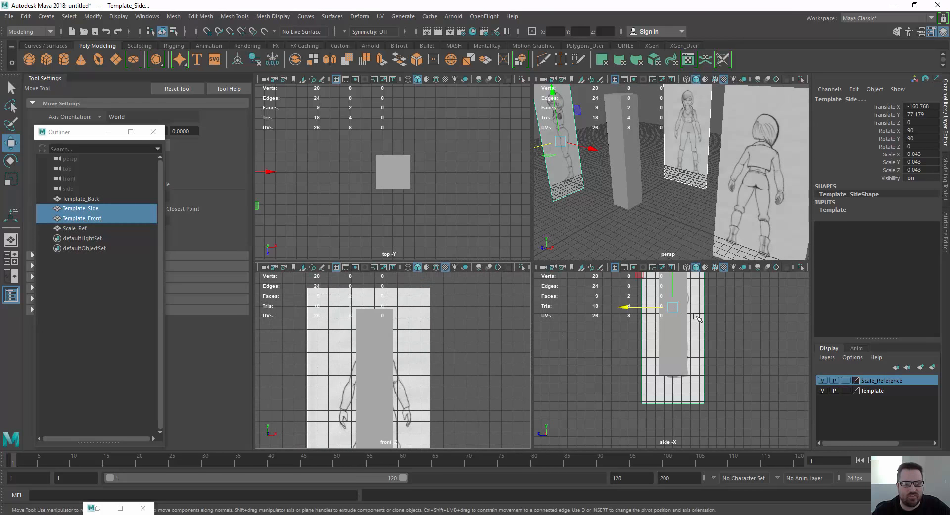
pyautogui.keyDown('shift'); pyautogui.click(743, 181); pyautogui.keyUp('shift')
pyautogui.keyDown('alt'); pyautogui.moveTo(615, 201); pyautogui.dragTo(605, 176); pyautogui.keyUp('alt')
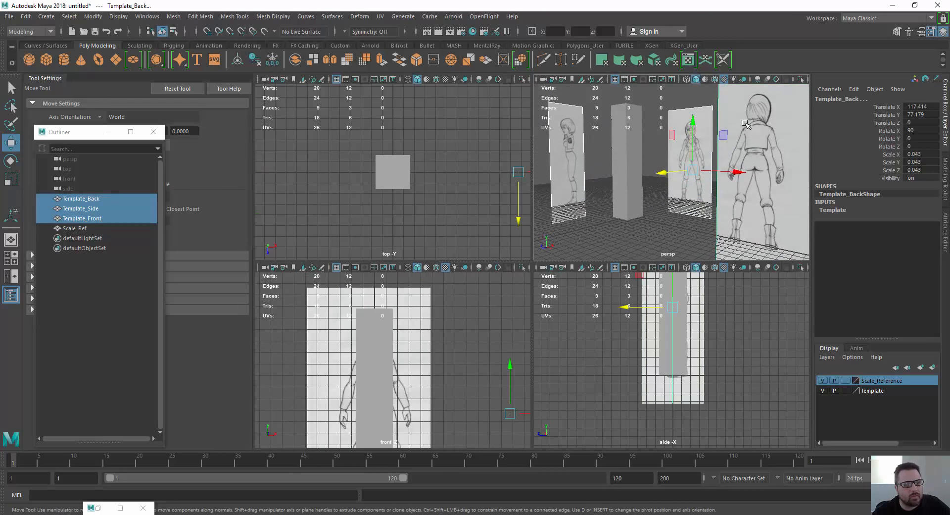
pyautogui.click(643, 247)
# Step: Select Template_Front, Template_Back and Template_Side and raise them together to about 80.7 in Translate Y, aligning the feet with the ground line
pyautogui.click(680, 181)
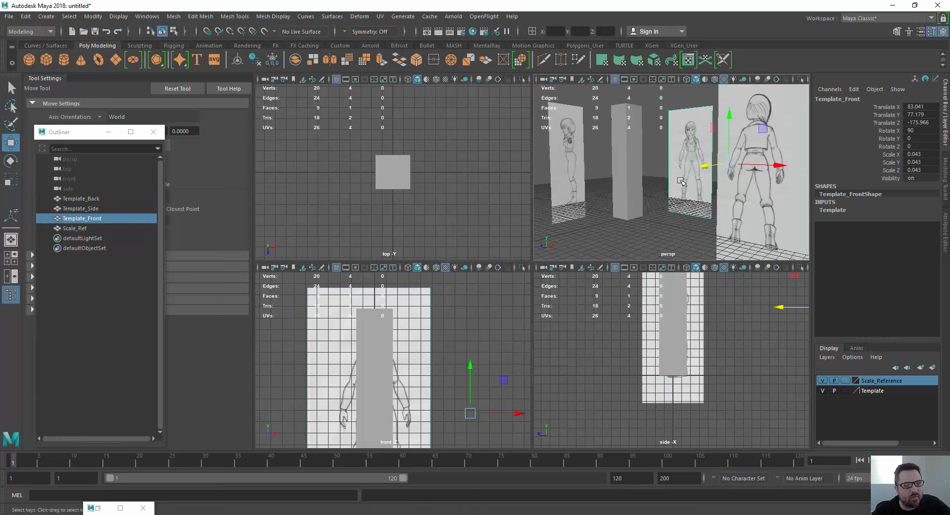
pyautogui.keyDown('shift'); pyautogui.click(730, 181); pyautogui.keyUp('shift')
pyautogui.keyDown('shift'); pyautogui.click(573, 158); pyautogui.keyUp('shift')
pyautogui.scroll(6, 637, 363)
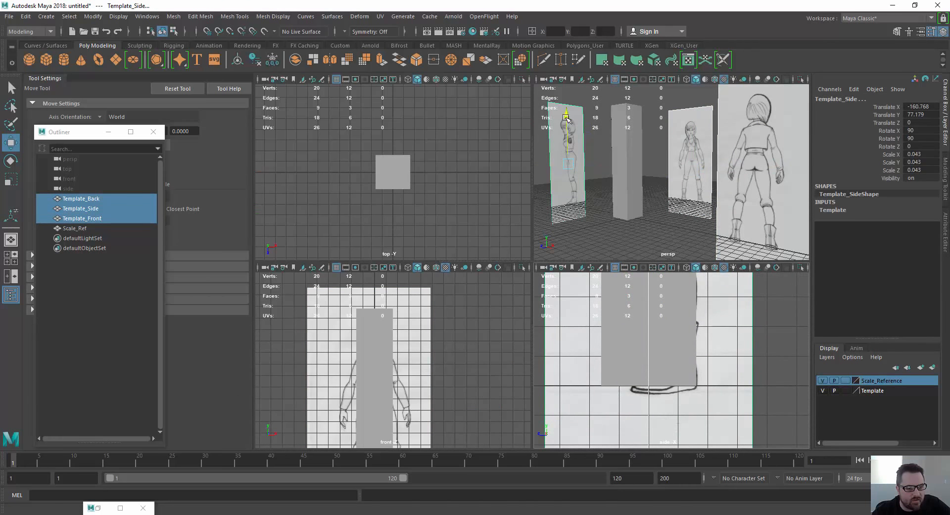
pyautogui.moveTo(568, 119); pyautogui.dragTo(566, 116)
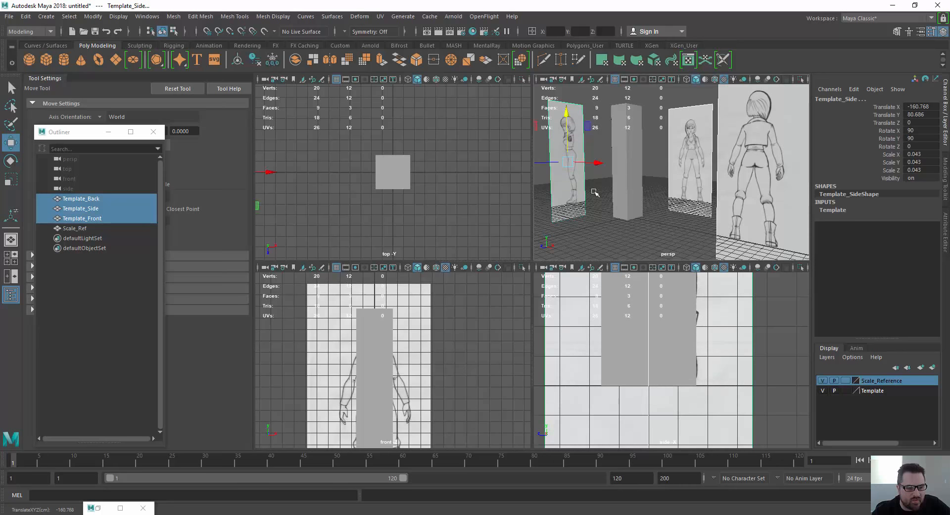
# Step: Assign a new Lambert material to the Scale_Ref box and raise its transparency until the template drawings show through
pyautogui.scroll(-4, 630, 350)
pyautogui.scroll(-2, 630, 350)
pyautogui.keyDown('alt'); pyautogui.moveTo(629, 349); pyautogui.dragTo(645, 417, button='middle'); pyautogui.keyUp('alt')
pyautogui.keyDown('alt'); pyautogui.moveTo(640, 365); pyautogui.dragTo(649, 438, button='middle'); pyautogui.keyUp('alt')
pyautogui.click(651, 320)
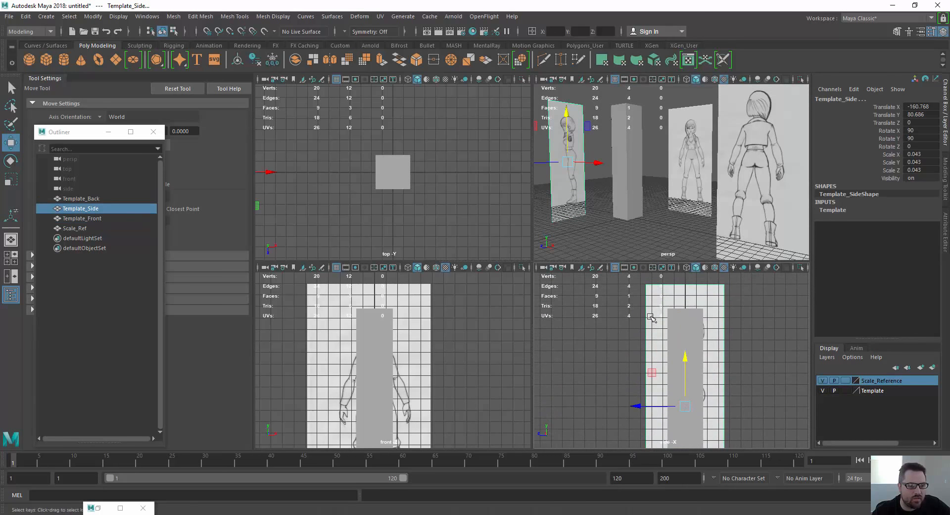
pyautogui.keyDown('alt'); pyautogui.moveTo(629, 327); pyautogui.dragTo(605, 319, button='middle'); pyautogui.keyUp('alt')
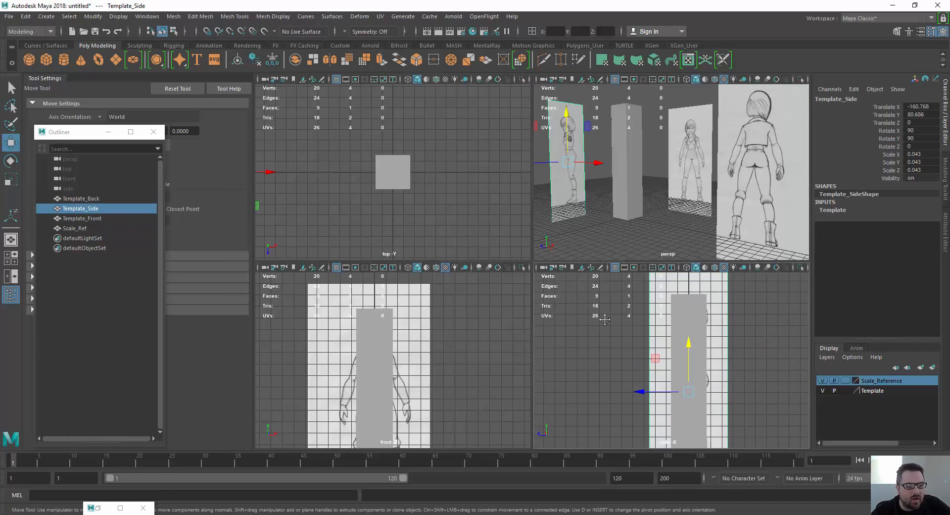
pyautogui.click(672, 300)
pyautogui.click(605, 124)
pyautogui.click(616, 139)
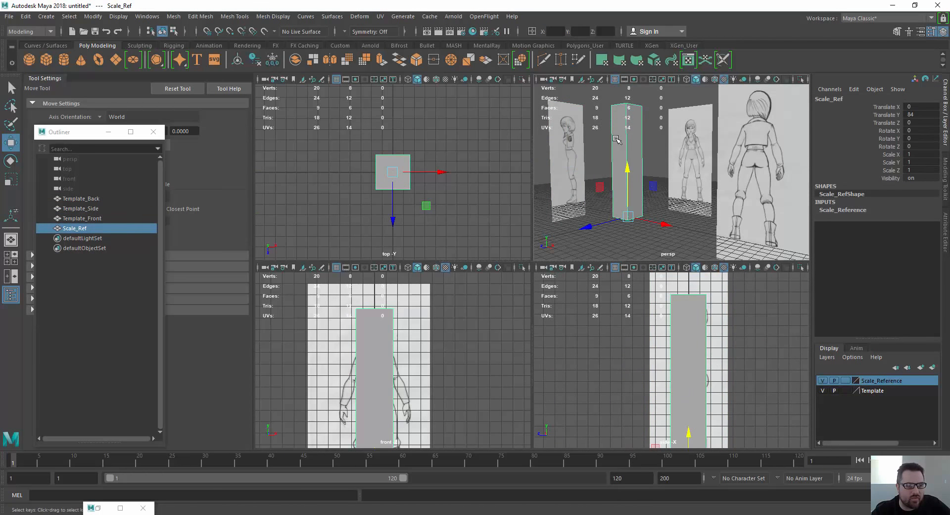
pyautogui.moveTo(616, 138); pyautogui.dragTo(683, 412, button='right')
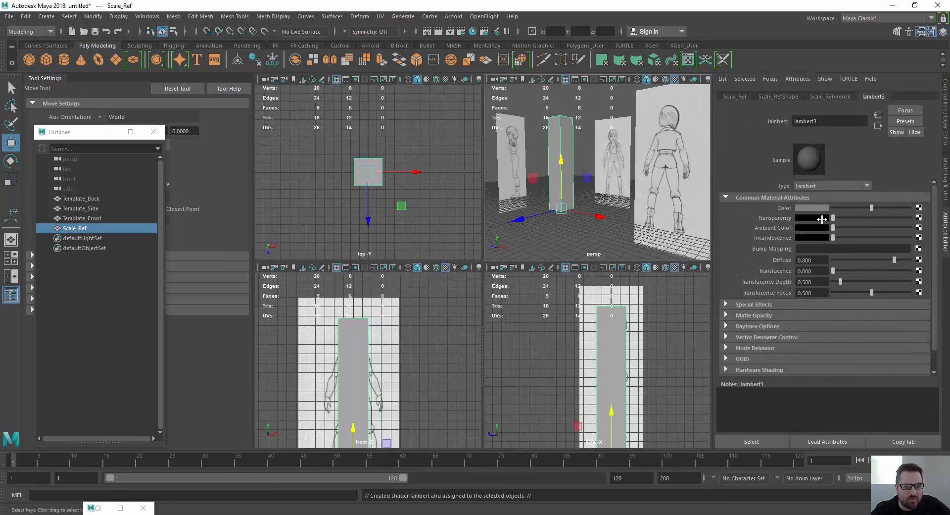
pyautogui.moveTo(835, 218); pyautogui.dragTo(891, 228)
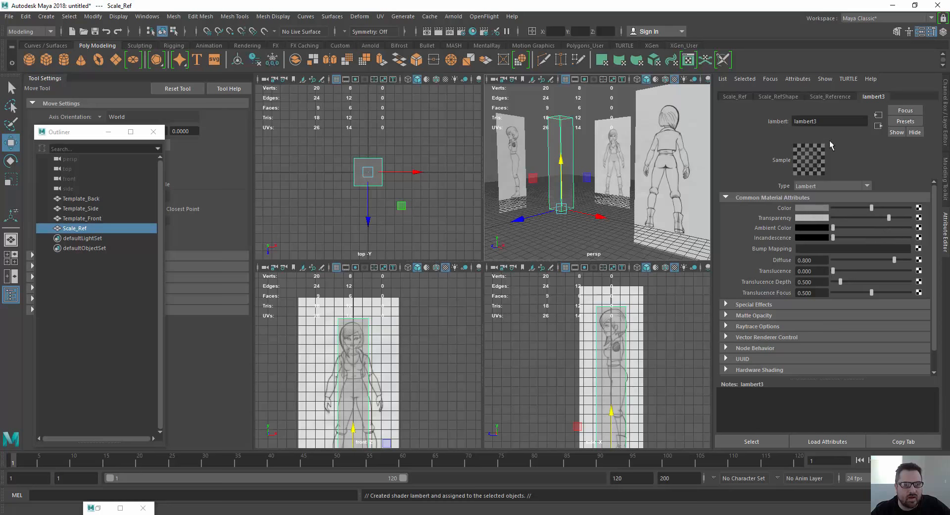
# Step: Rename the box's Lambert material to Scale_Ref_Mat and clear the selection
pyautogui.doubleClick(827, 121)
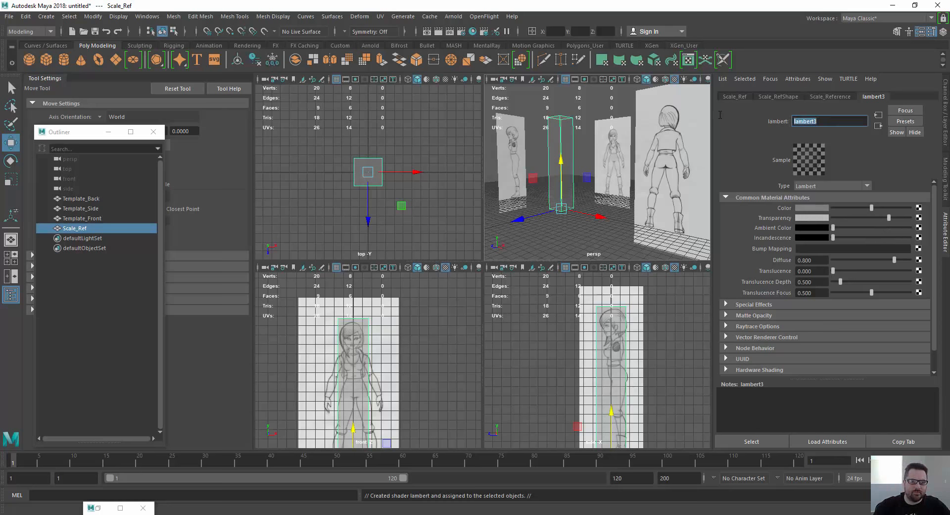
pyautogui.write('Scale_Ref')
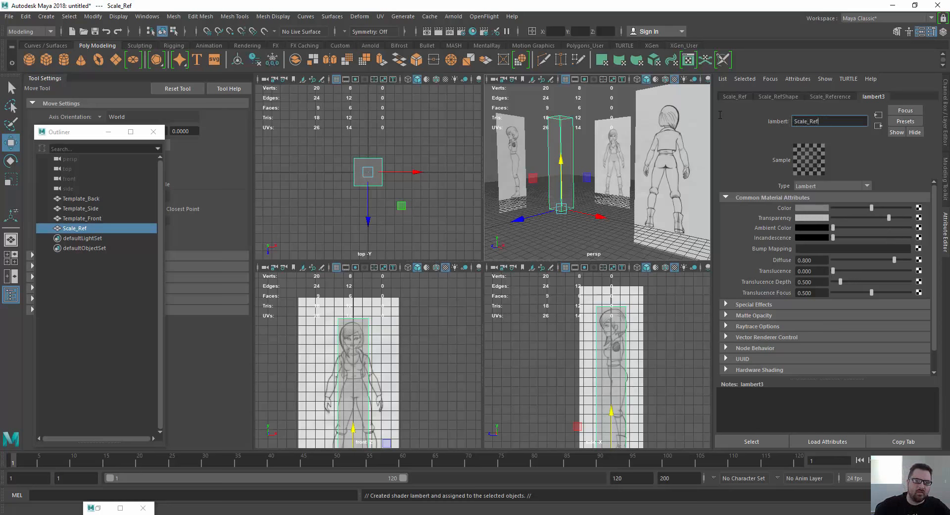
pyautogui.write('_Mat')
pyautogui.press('Return')
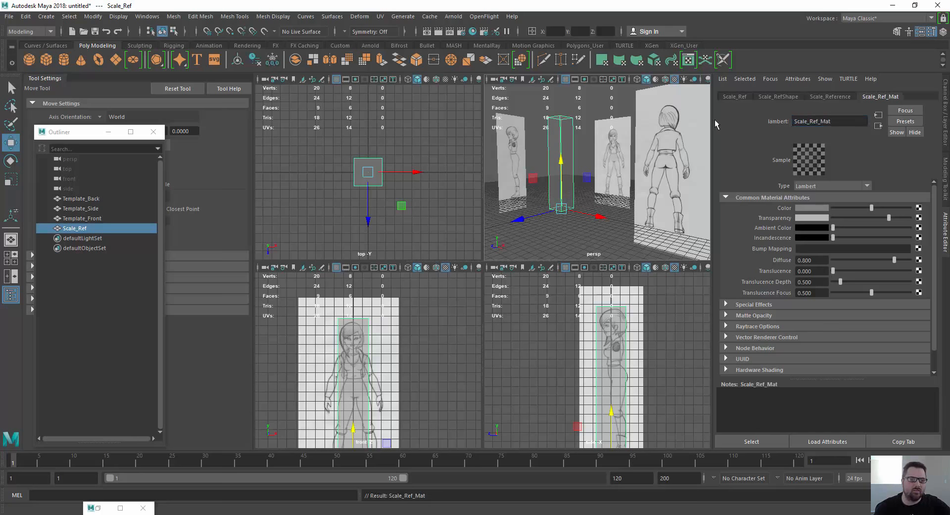
pyautogui.click(539, 129)
# Step: Nudge Template_Side along Z in the side view to centre the side-view figure on the Scale_Ref box
pyautogui.keyDown('alt'); pyautogui.moveTo(536, 148); pyautogui.dragTo(543, 168, button='right'); pyautogui.keyUp('alt')
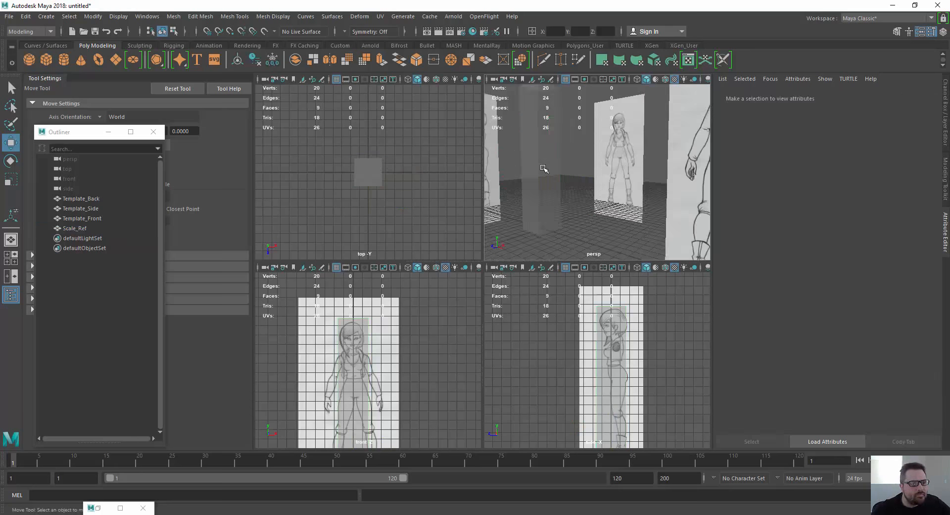
pyautogui.click(535, 166)
pyautogui.keyDown('alt'); pyautogui.moveTo(574, 137); pyautogui.dragTo(554, 200); pyautogui.keyUp('alt')
pyautogui.click(550, 209)
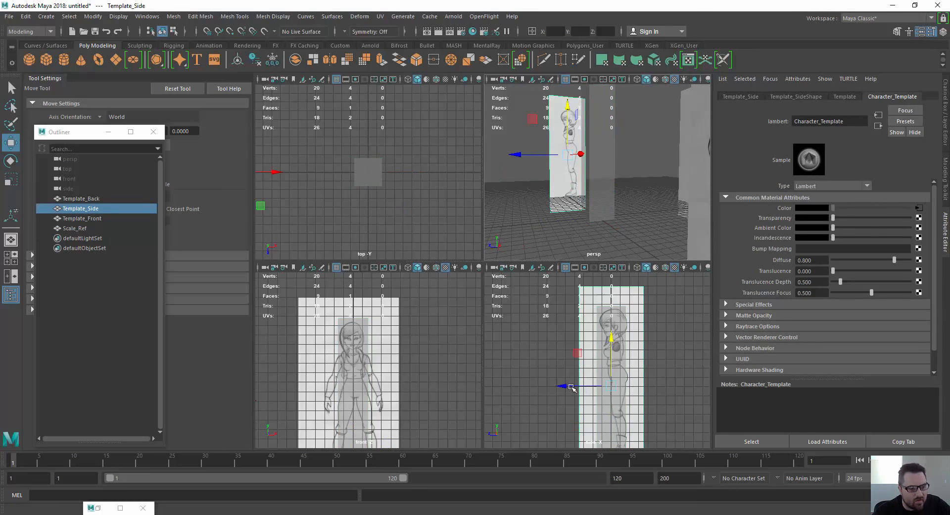
pyautogui.moveTo(563, 387); pyautogui.dragTo(559, 386)
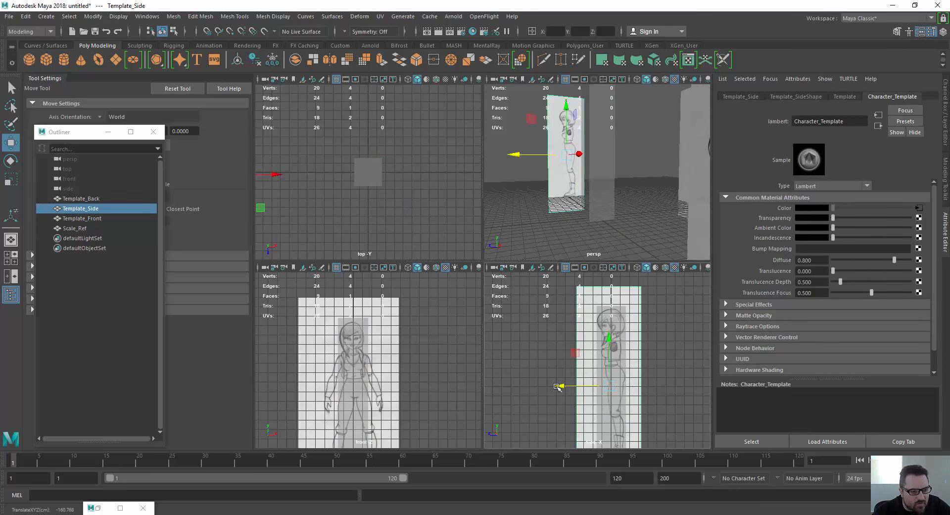
# Step: Maximise the front view and nudge Template_Front along X to bring the figure's face closer to the vertical centre line
pyautogui.click(320, 376)
pyautogui.scroll(2, 302, 346)
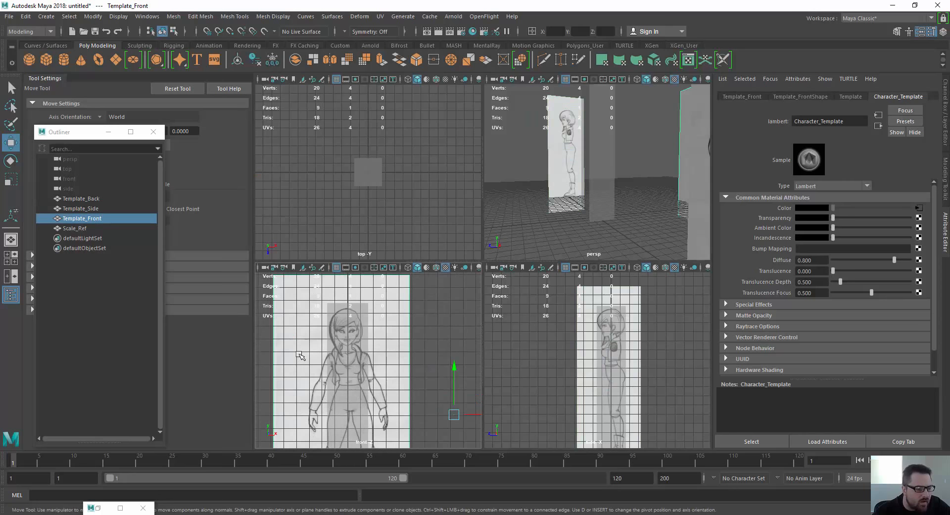
pyautogui.scroll(2, 346, 342)
pyautogui.keyDown('alt'); pyautogui.moveTo(367, 342); pyautogui.dragTo(343, 333, button='middle'); pyautogui.keyUp('alt')
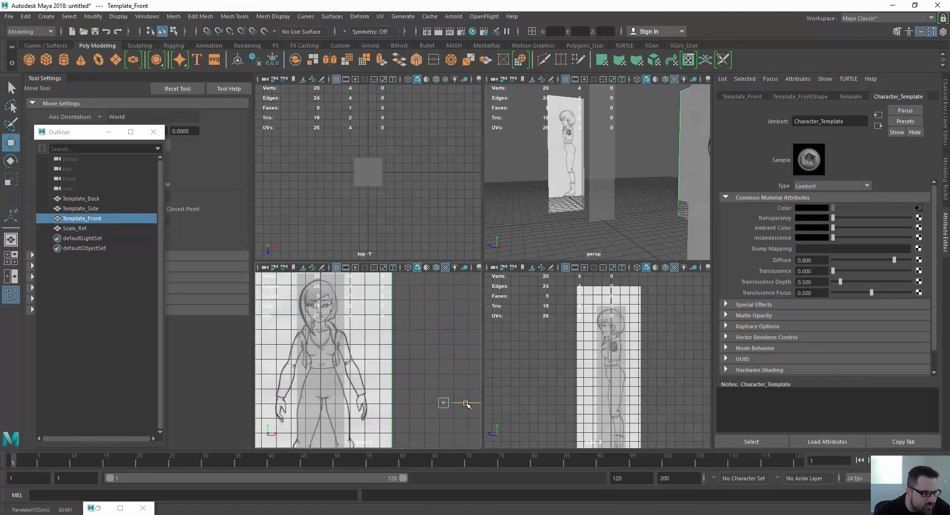
pyautogui.press('space')
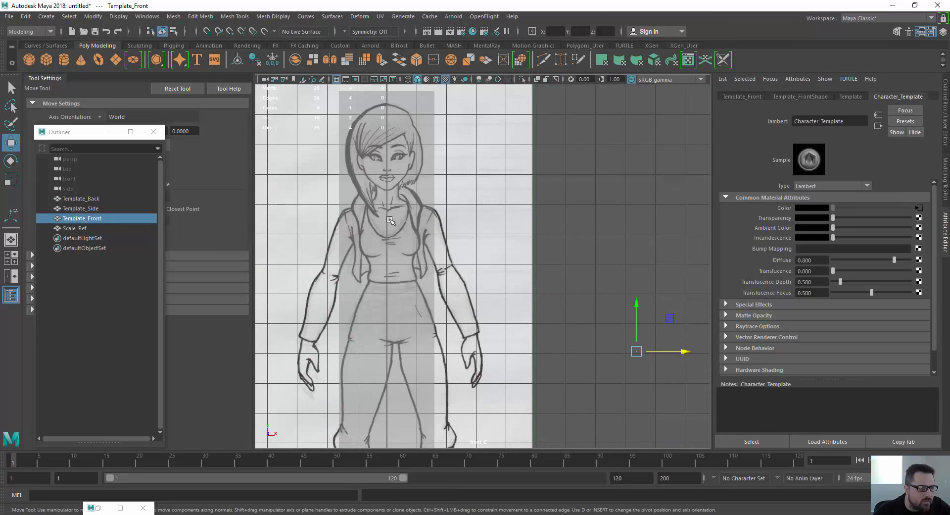
pyautogui.scroll(3, 344, 222)
pyautogui.scroll(5, 344, 222)
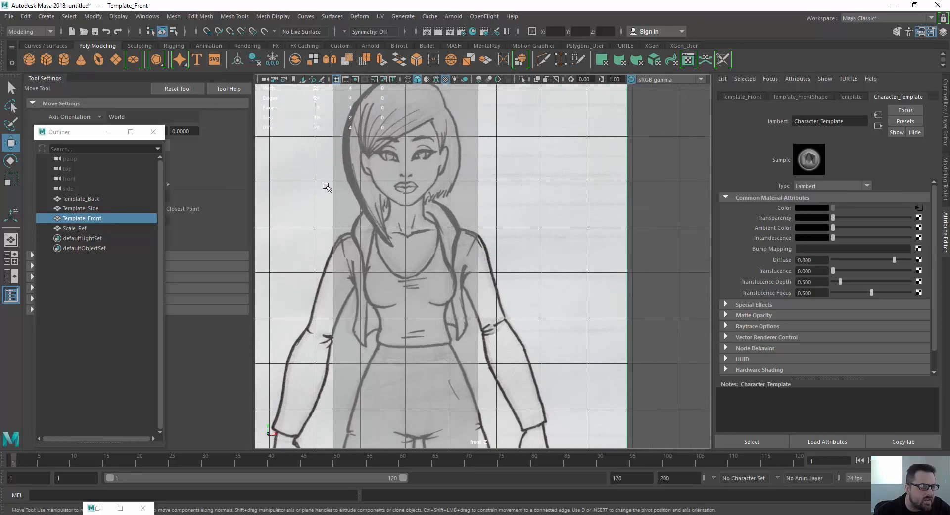
pyautogui.scroll(-6, 359, 220)
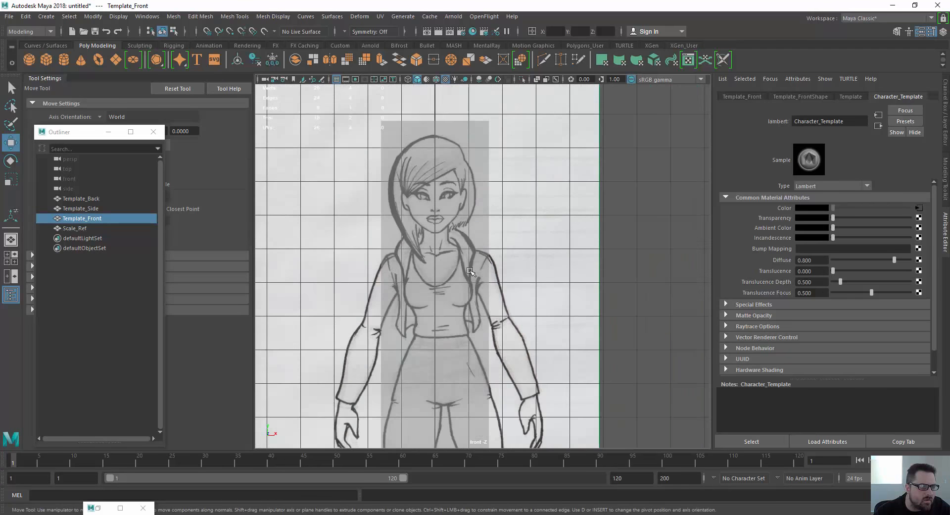
pyautogui.moveTo(701, 371); pyautogui.dragTo(702, 371)
# Step: Move Template_Front's pivot onto the waist of the front-view figure
pyautogui.keyDown('alt'); pyautogui.moveTo(307, 268); pyautogui.dragTo(435, 239, button='middle'); pyautogui.keyUp('alt')
pyautogui.scroll(-3, 455, 255)
pyautogui.scroll(3, 463, 262)
pyautogui.scroll(-1, 464, 262)
pyautogui.scroll(-1, 495, 257)
pyautogui.press('e')
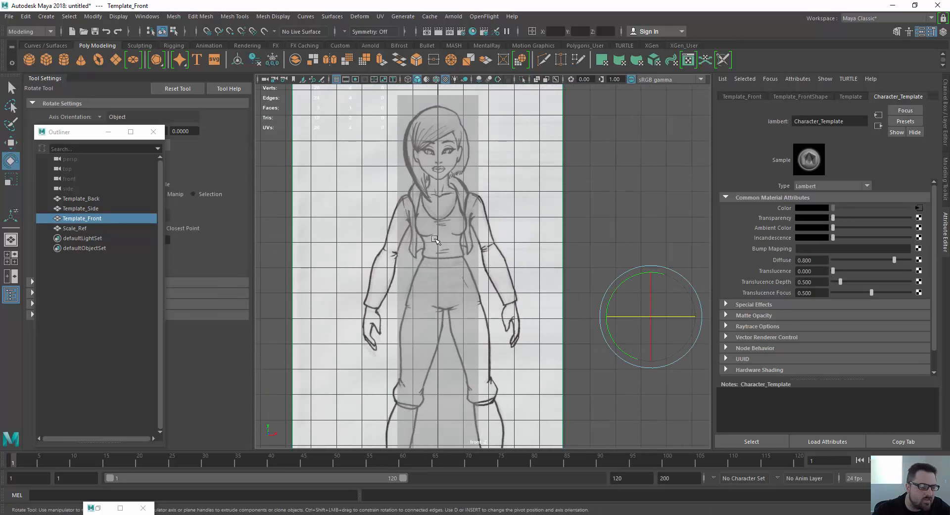
pyautogui.press('w')
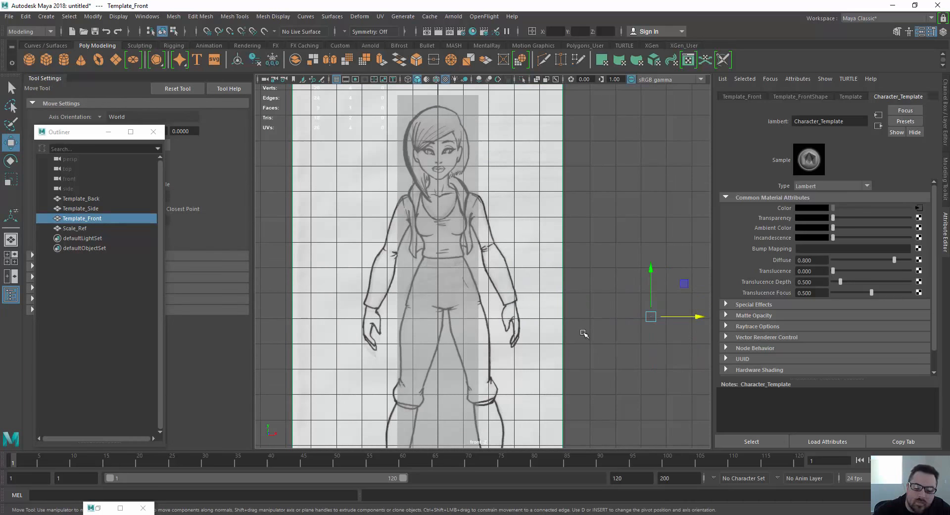
pyautogui.moveTo(651, 316); pyautogui.dragTo(444, 265)
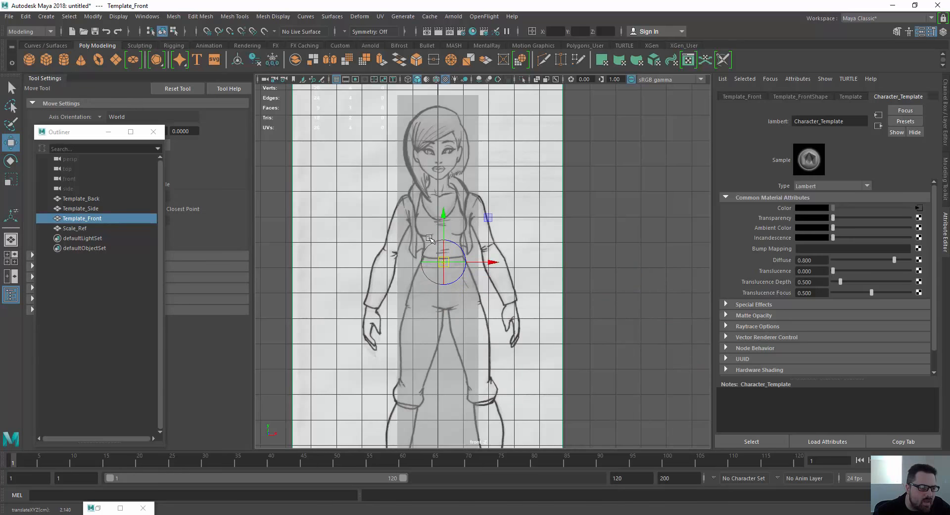
# Step: Try to rotate Template_Front slightly about its pivot in the front view, undo the rotation and return to the Move tool
pyautogui.scroll(6, 429, 239)
pyautogui.keyDown('alt'); pyautogui.moveTo(347, 198); pyautogui.dragTo(458, 304, button='middle'); pyautogui.keyUp('alt')
pyautogui.scroll(-3, 458, 305)
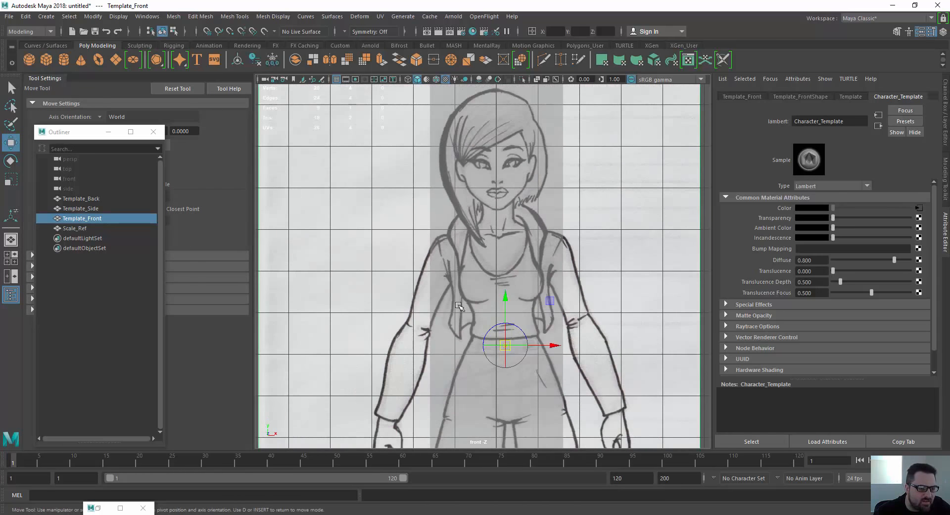
pyautogui.press('e')
pyautogui.moveTo(483, 308)
pyautogui.mouseDown()
pyautogui.moveTo(496, 304)
pyautogui.moveTo(475, 303)
pyautogui.mouseUp()
pyautogui.hotkey('ctrl', 'z')
pyautogui.press('w')
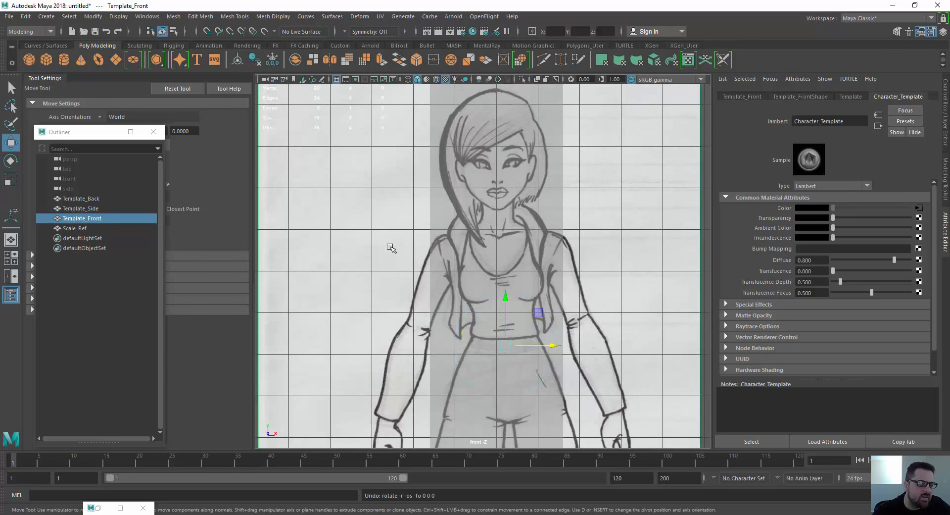
# Step: Nudge Template_Front slightly along X to fine-tune the figure's centring on the Scale_Ref box
pyautogui.scroll(-4, 415, 260)
pyautogui.scroll(5, 446, 277)
pyautogui.scroll(-1, 465, 292)
pyautogui.scroll(-4, 468, 312)
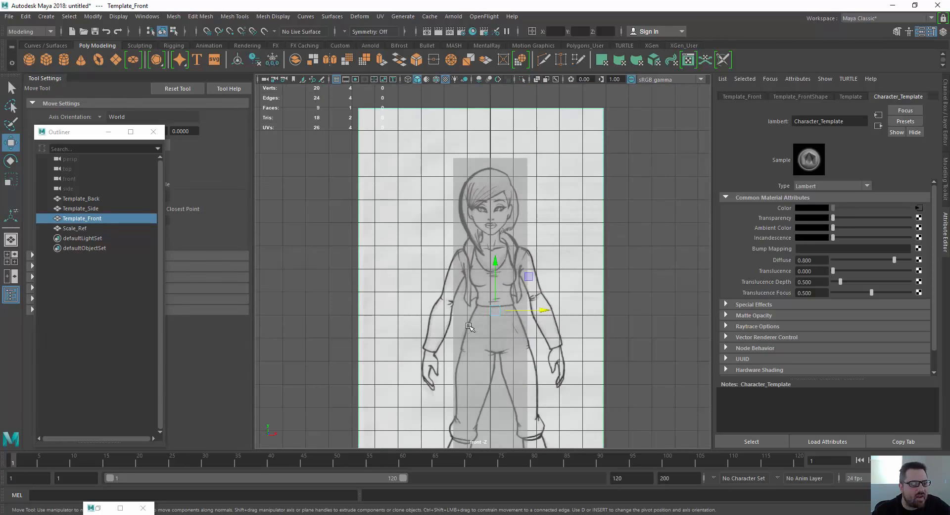
pyautogui.scroll(3, 431, 257)
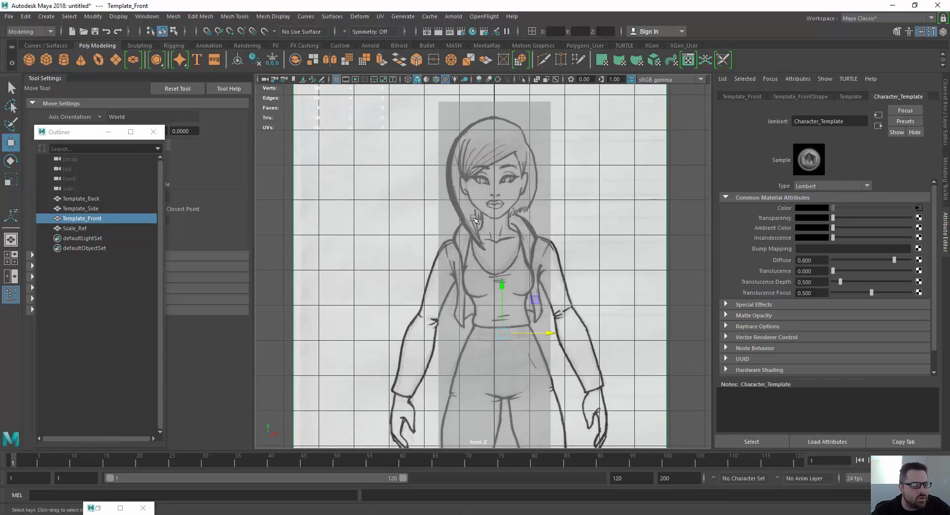
pyautogui.moveTo(554, 334)
pyautogui.mouseDown()
pyautogui.moveTo(545, 332)
pyautogui.moveTo(554, 336)
pyautogui.mouseUp()
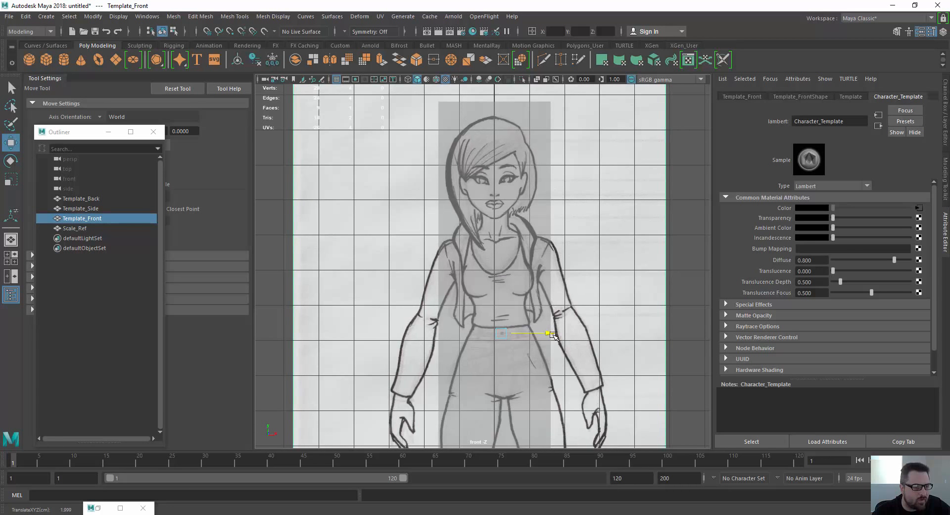
# Step: Select the Template_Back plane and hide it so only the side and front templates stay with the Scale_Ref box
pyautogui.scroll(-2, 375, 288)
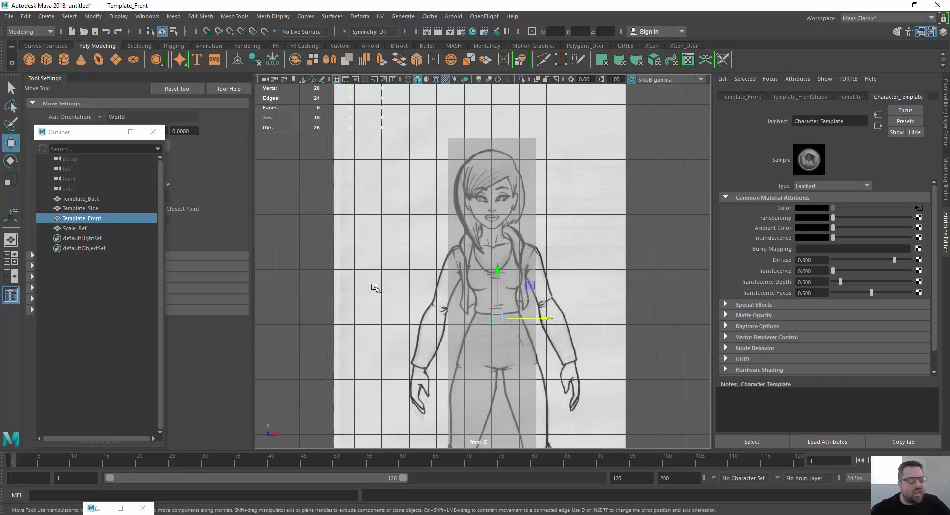
pyautogui.scroll(-8, 410, 270)
pyautogui.keyDown('alt'); pyautogui.moveTo(613, 247); pyautogui.dragTo(515, 202, button='middle'); pyautogui.keyUp('alt')
pyautogui.scroll(2, 512, 201)
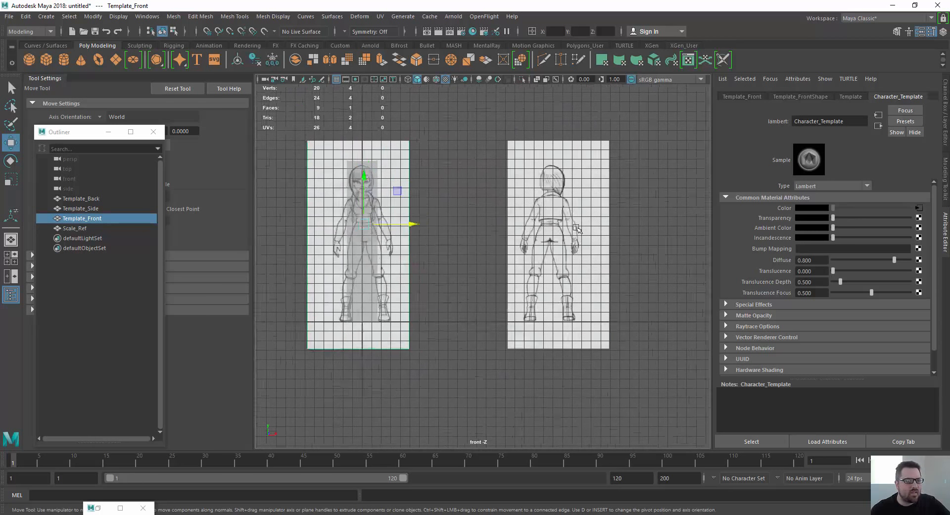
pyautogui.click(577, 227)
pyautogui.click(100, 208)
pyautogui.click(85, 199)
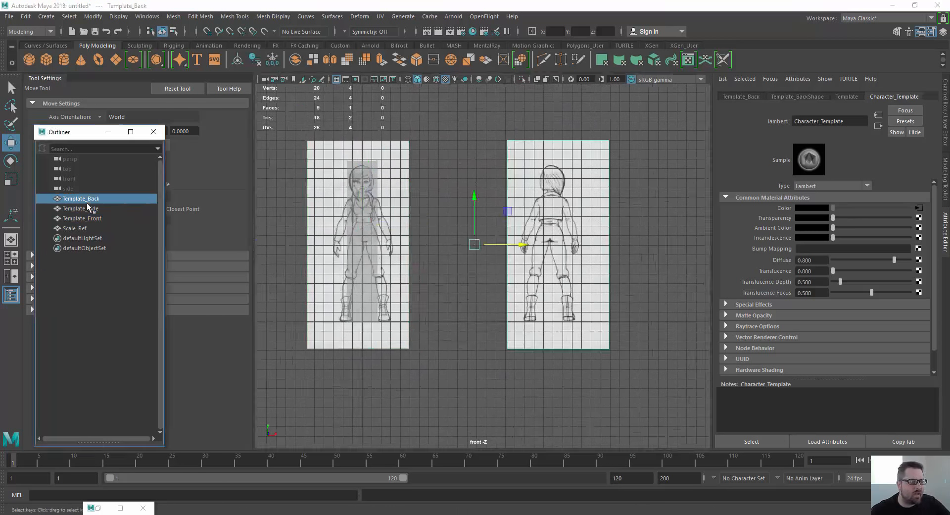
pyautogui.press('space')
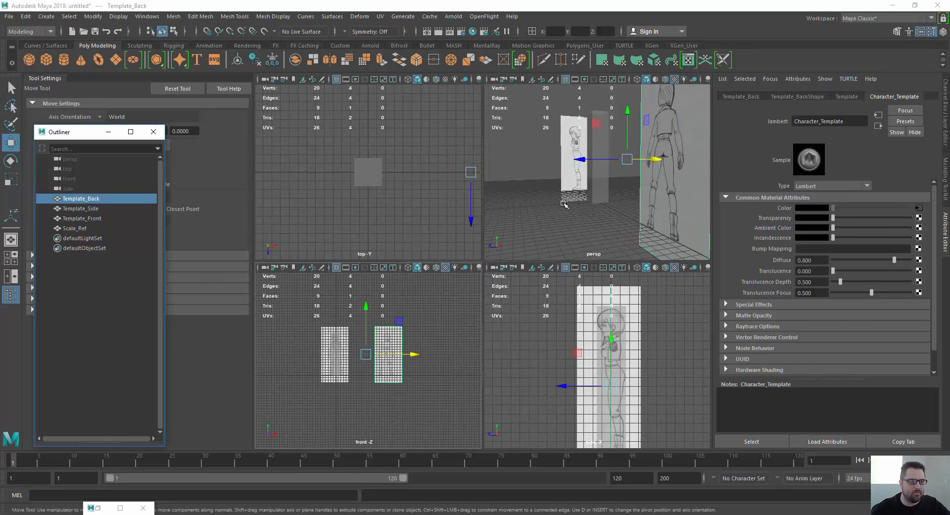
pyautogui.keyDown('alt'); pyautogui.moveTo(556, 193); pyautogui.dragTo(613, 198); pyautogui.keyUp('alt')
pyautogui.hotkey('ctrl', 'h')
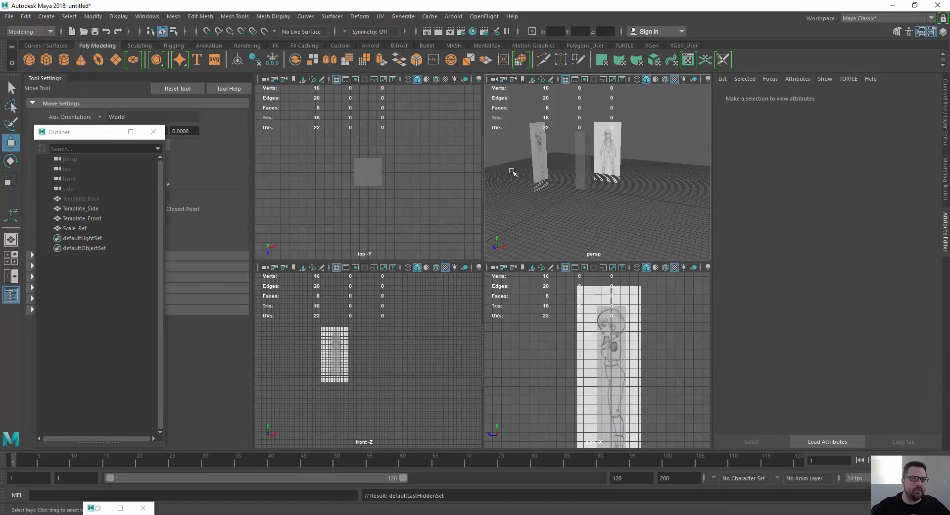
# Step: Examine how the side and front template planes stand around the Scale_Ref box in the maximised perspective view
pyautogui.keyDown('alt'); pyautogui.moveTo(509, 185); pyautogui.dragTo(564, 169, button='right'); pyautogui.keyUp('alt')
pyautogui.scroll(-7, 593, 200)
pyautogui.scroll(3, 555, 178)
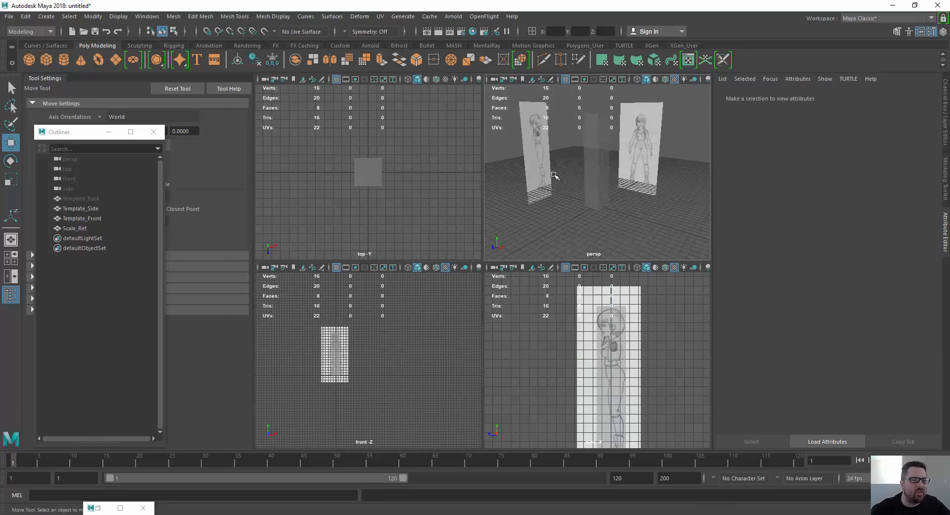
pyautogui.press('space')
pyautogui.keyDown('alt'); pyautogui.moveTo(505, 163); pyautogui.dragTo(477, 230); pyautogui.keyUp('alt')
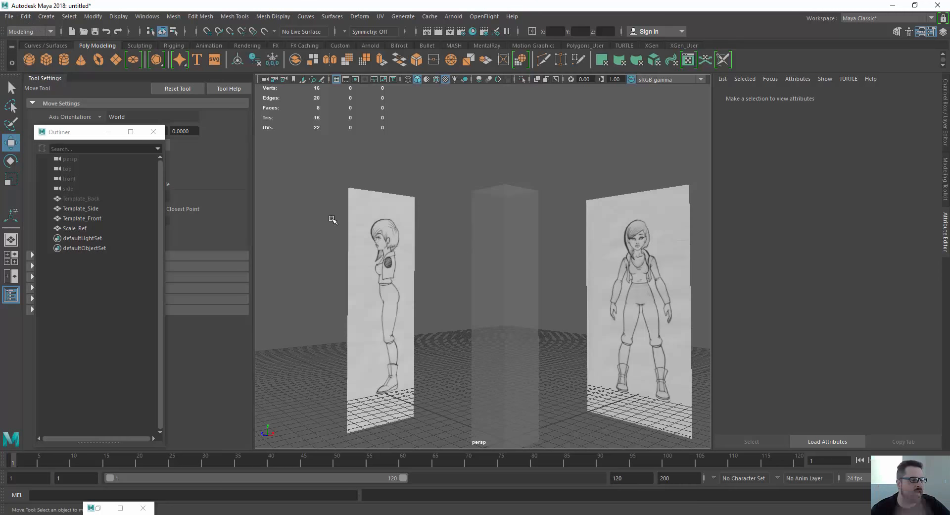
pyautogui.keyDown('alt'); pyautogui.moveTo(329, 202); pyautogui.dragTo(430, 229); pyautogui.keyUp('alt')
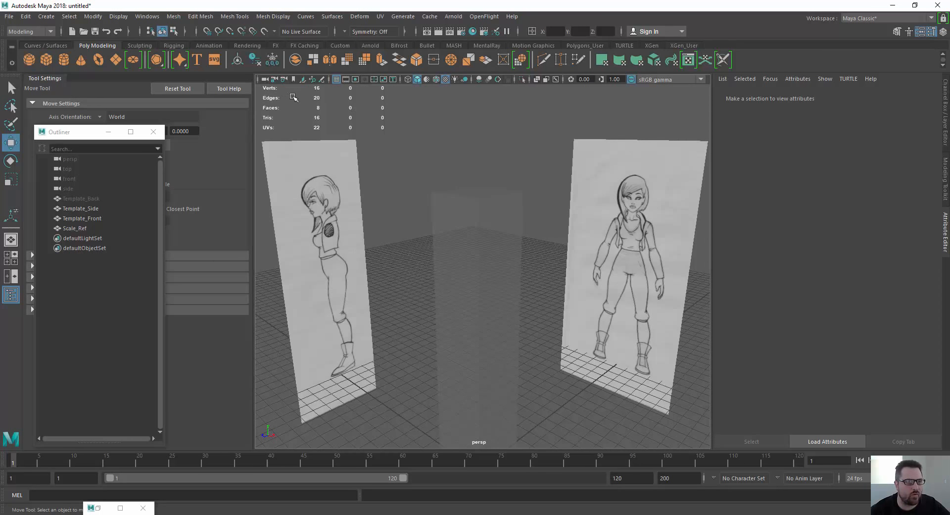
pyautogui.press('space')
pyautogui.press('space')
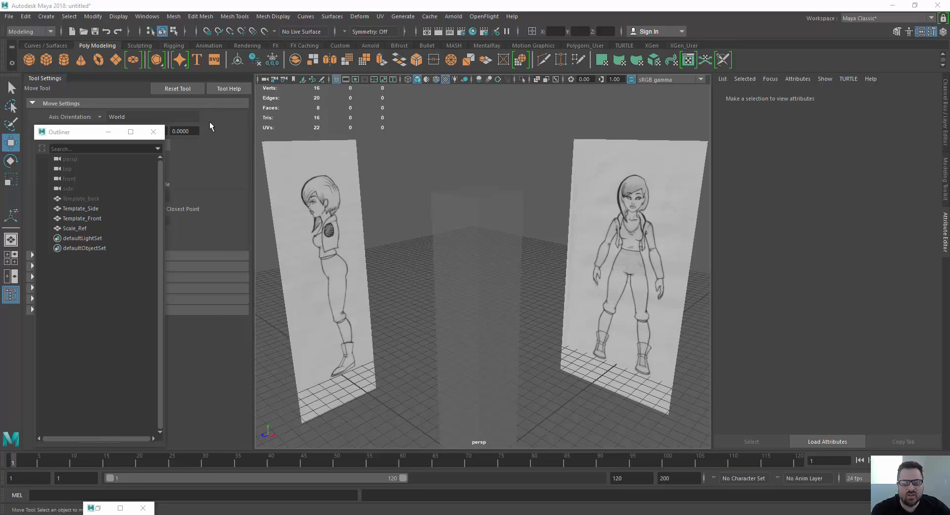
# Step: Open Maya's Preferences at the general Interface category
pyautogui.click(141, 18)
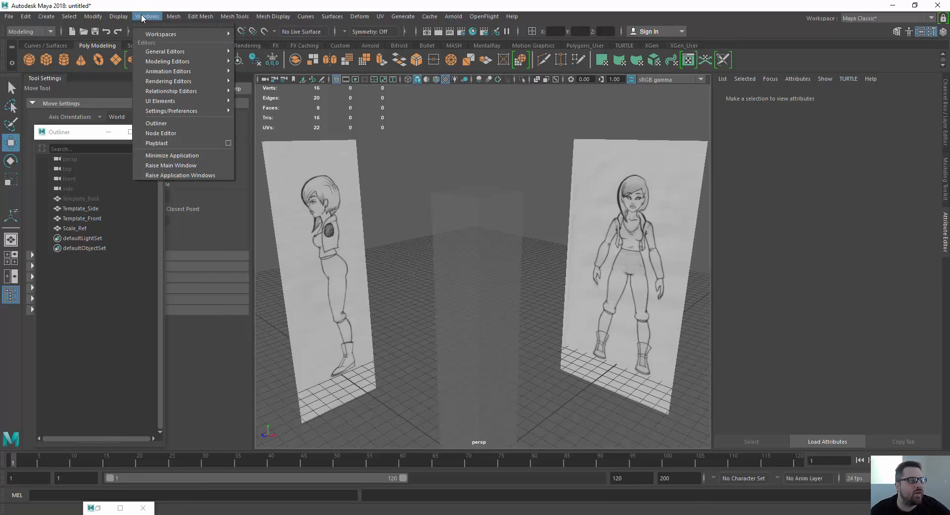
pyautogui.moveTo(172, 114)
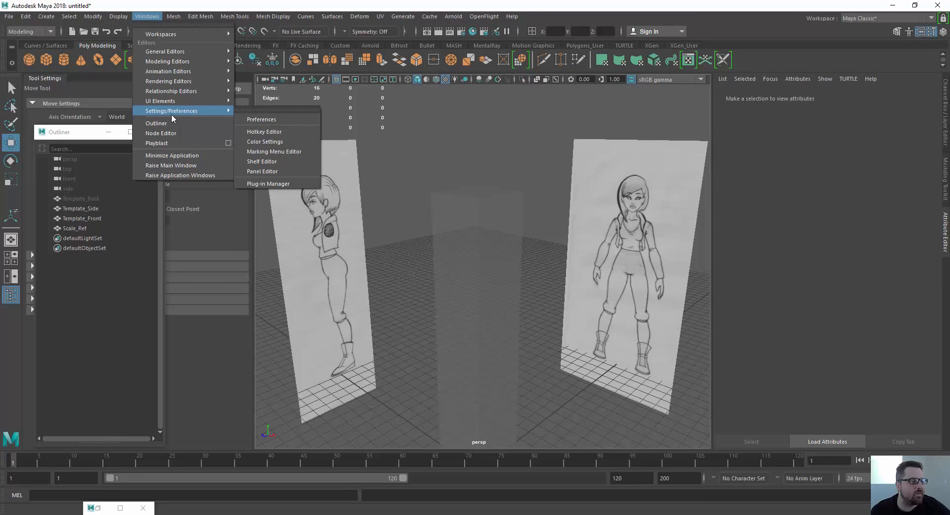
pyautogui.click(279, 119)
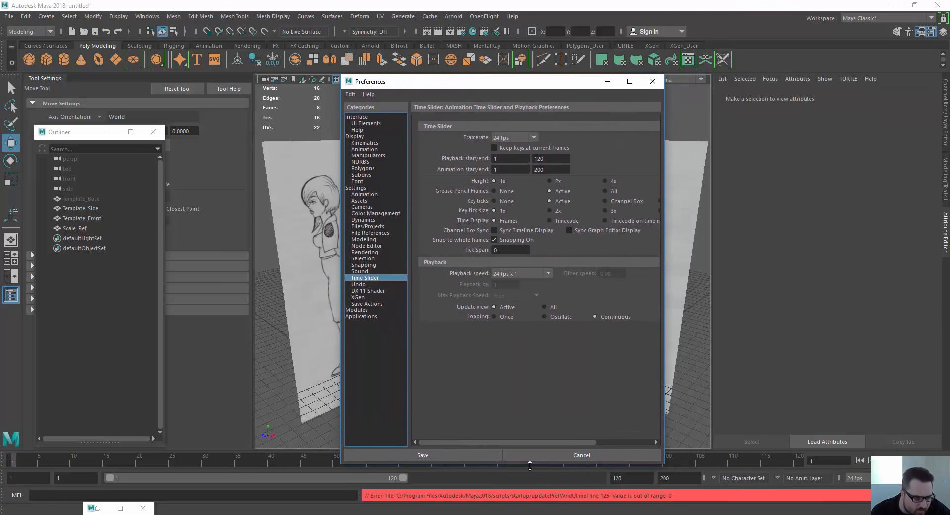
pyautogui.moveTo(501, 496); pyautogui.dragTo(673, 495)
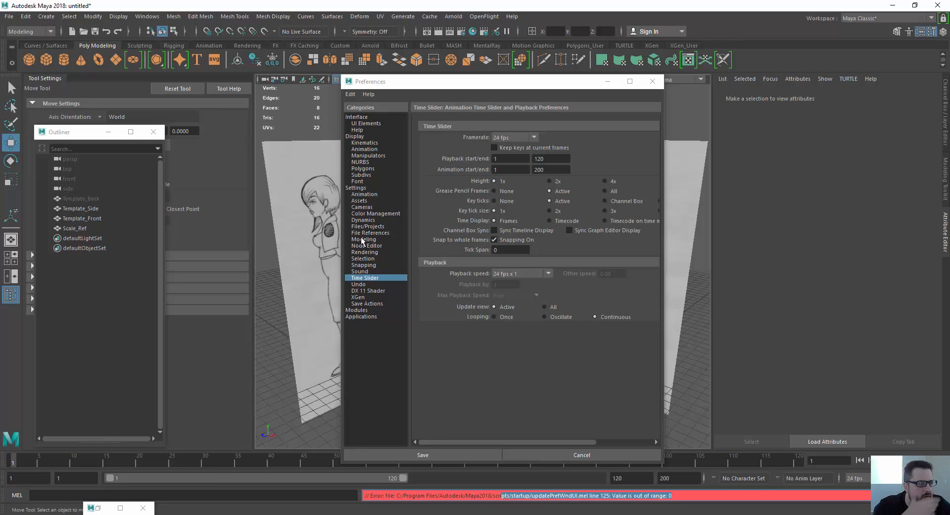
pyautogui.click(357, 136)
pyautogui.click(356, 117)
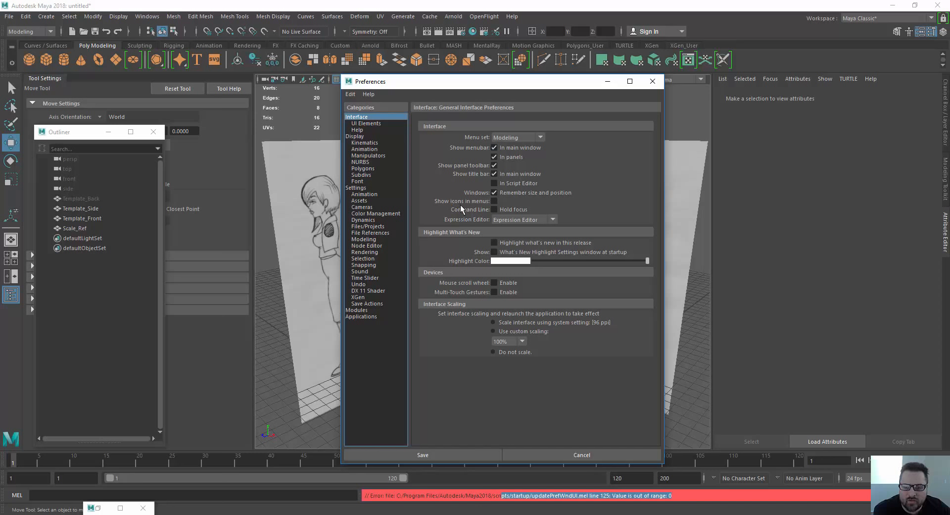
# Step: Switch the menubar in panels off and on again, keep the main window's title bar shown, and close Preferences
pyautogui.click(495, 156)
pyautogui.moveTo(478, 86); pyautogui.dragTo(554, 98)
pyautogui.click(577, 177)
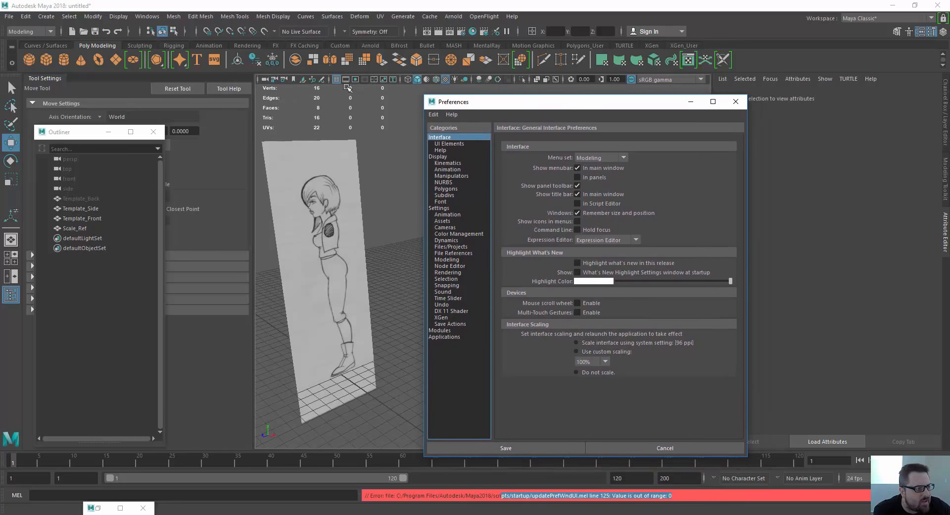
pyautogui.click(577, 178)
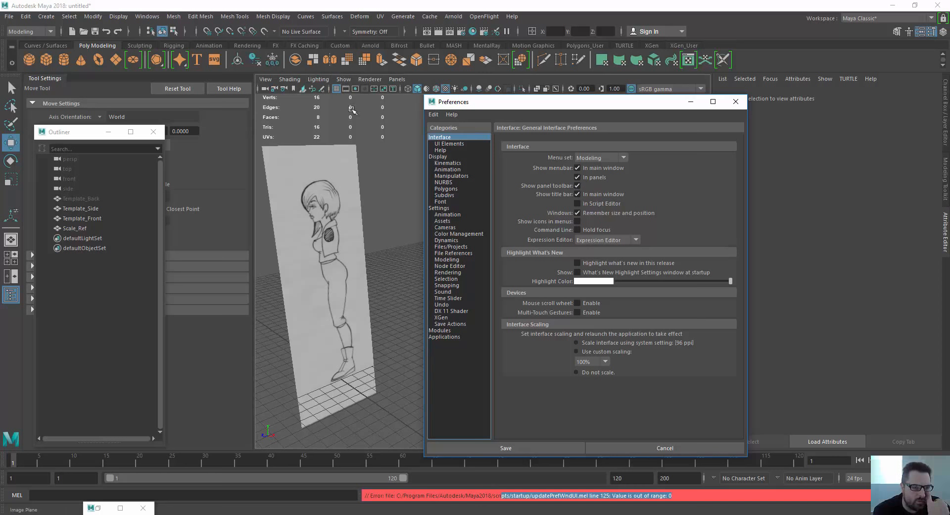
pyautogui.click(577, 194)
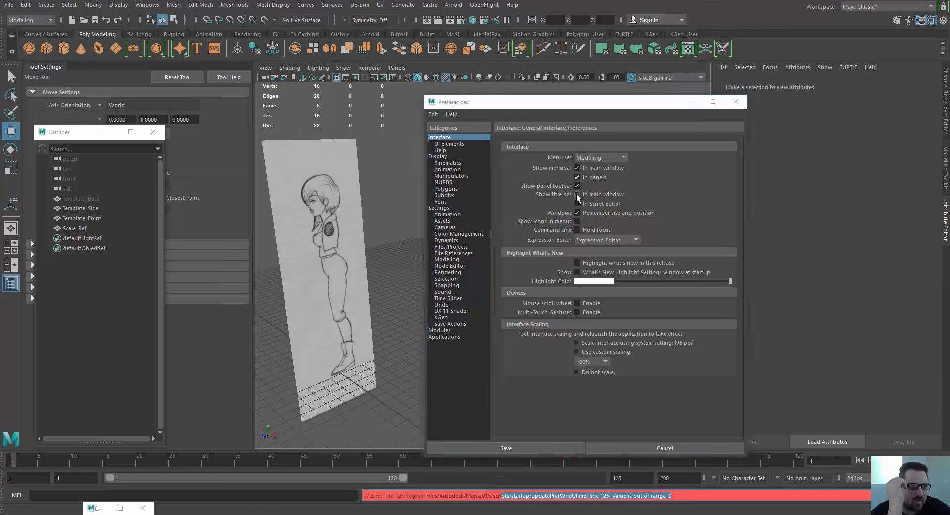
pyautogui.click(577, 194)
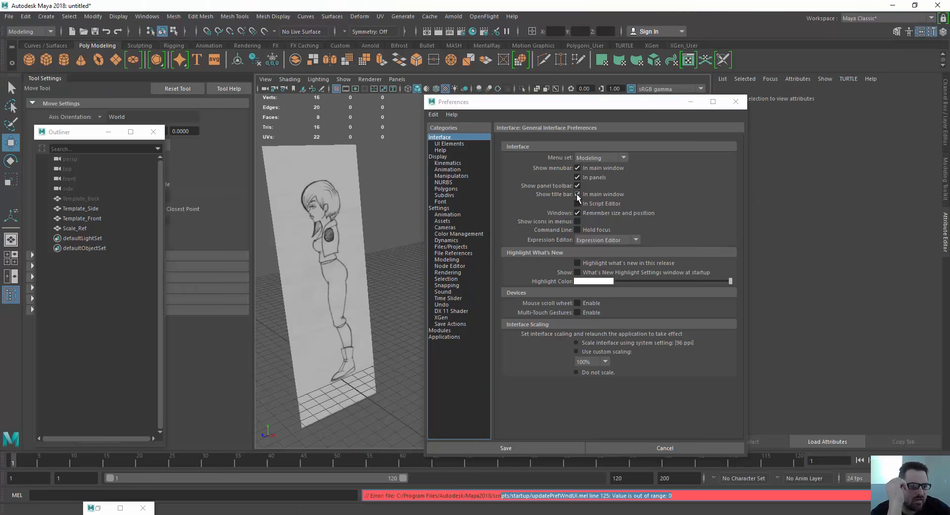
pyautogui.click(736, 102)
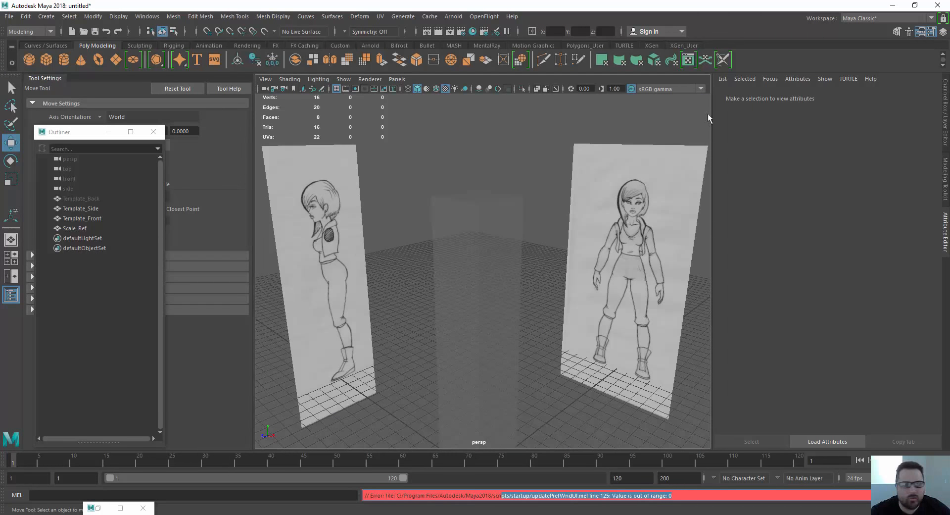
# Step: Select the Scale_Ref box and open the perspective camera's attributes
pyautogui.click(501, 262)
pyautogui.click(265, 79)
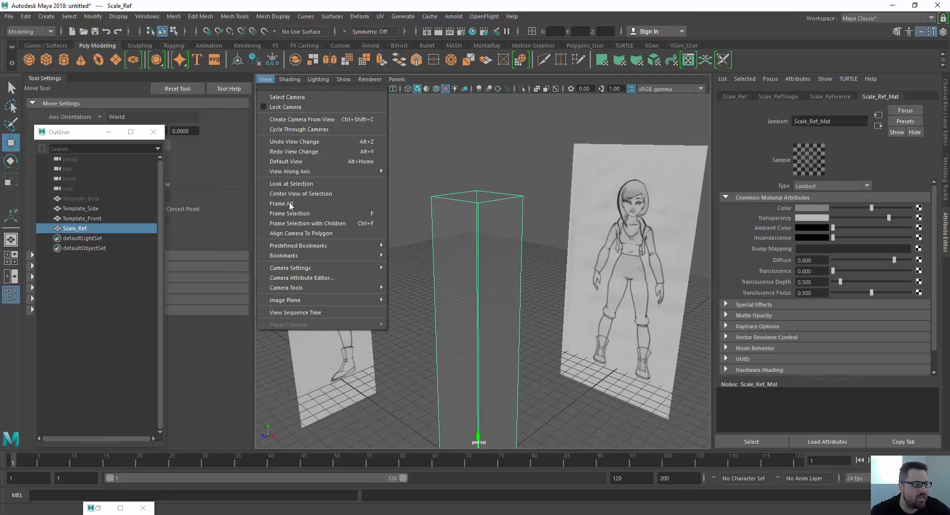
pyautogui.click(328, 277)
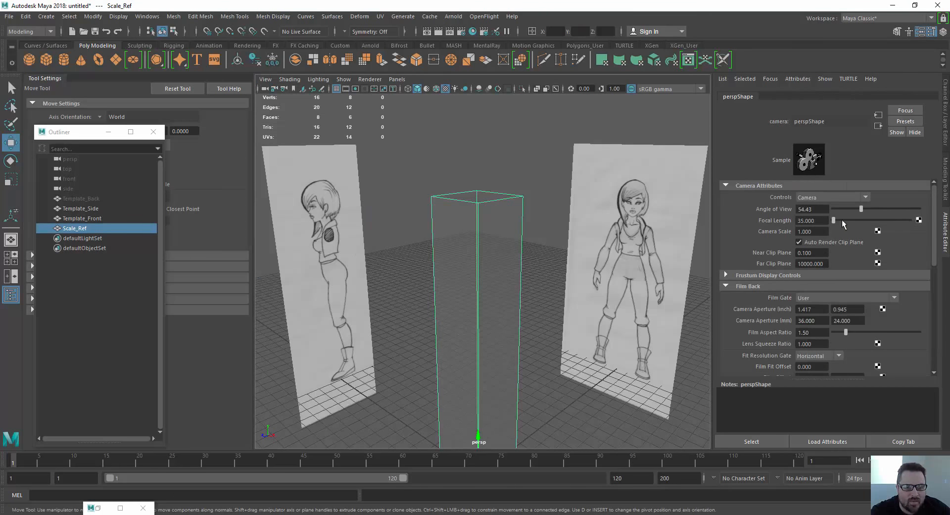
# Step: Try a Focal Length of about 70.6 on the perspective camera and reframe the templates to judge the distortion
pyautogui.moveTo(832, 221); pyautogui.dragTo(837, 223)
pyautogui.hotkey('ctrl', 'z')
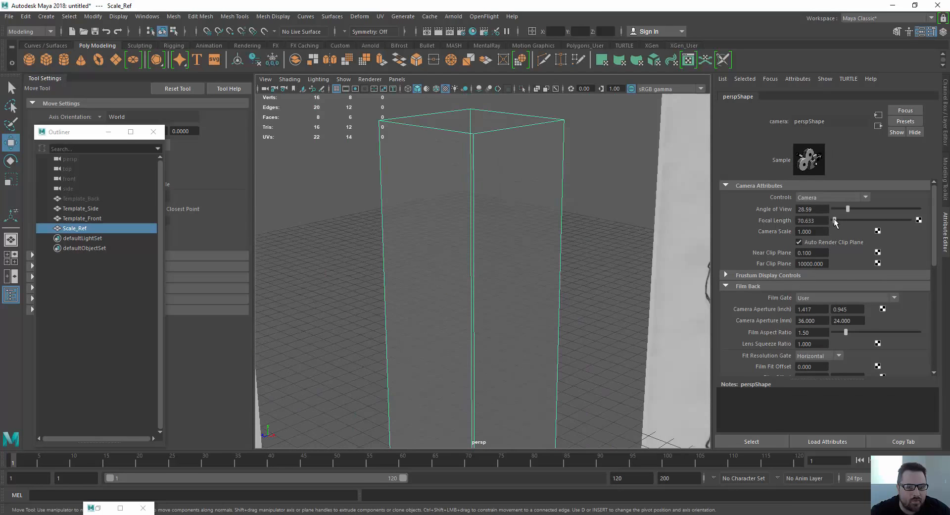
pyautogui.keyDown('alt'); pyautogui.moveTo(382, 233); pyautogui.dragTo(387, 197); pyautogui.keyUp('alt')
pyautogui.keyDown('alt'); pyautogui.moveTo(426, 235); pyautogui.dragTo(418, 221, button='middle'); pyautogui.keyUp('alt')
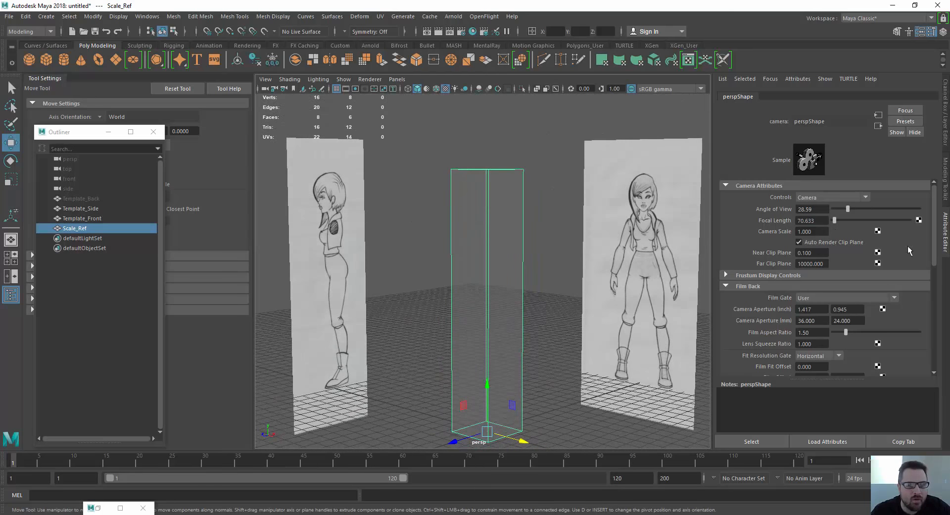
# Step: Set the perspective camera's Focal Length to 90
pyautogui.doubleClick(811, 220)
pyautogui.write('90')
pyautogui.press('Return')
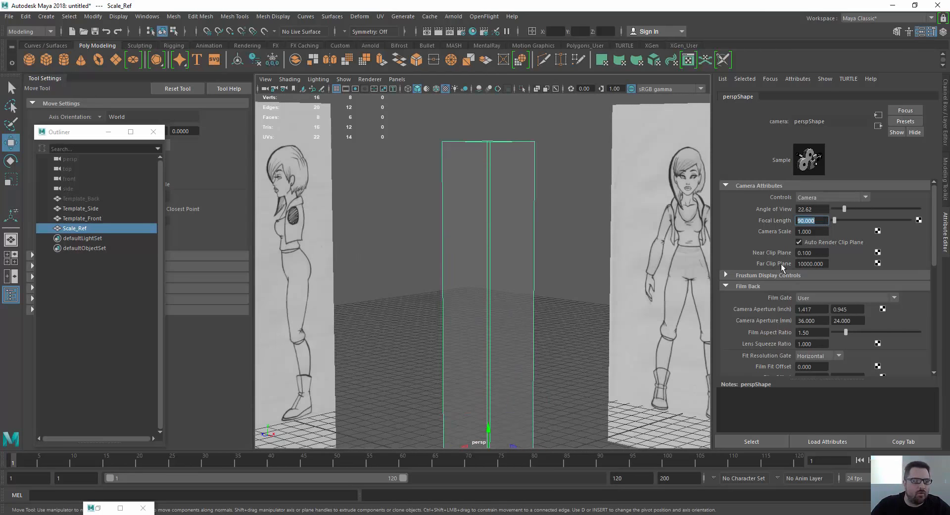
pyautogui.keyDown('alt'); pyautogui.moveTo(424, 215); pyautogui.dragTo(456, 209); pyautogui.keyUp('alt')
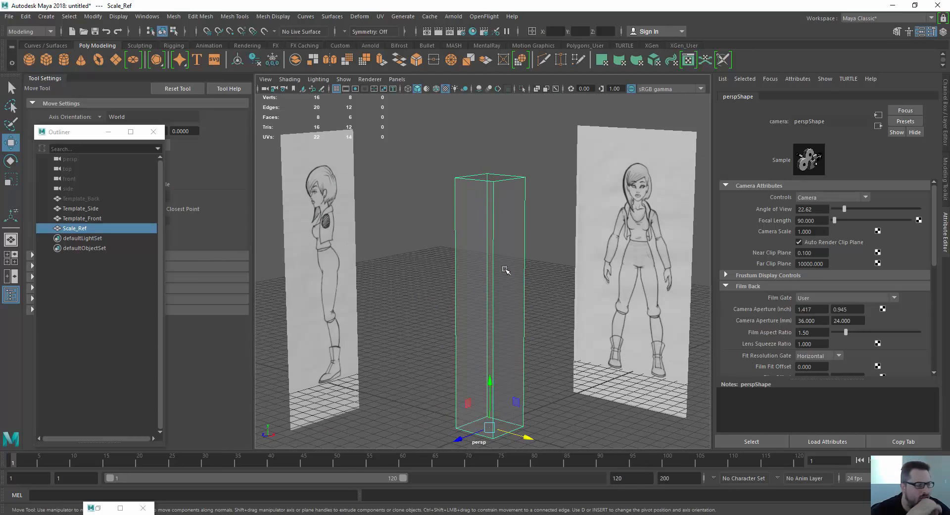
# Step: Display the Scale_Ref box's channels and the display layers, with both template planes framed down to floor level
pyautogui.click(948, 119)
pyautogui.scroll(-3, 508, 213)
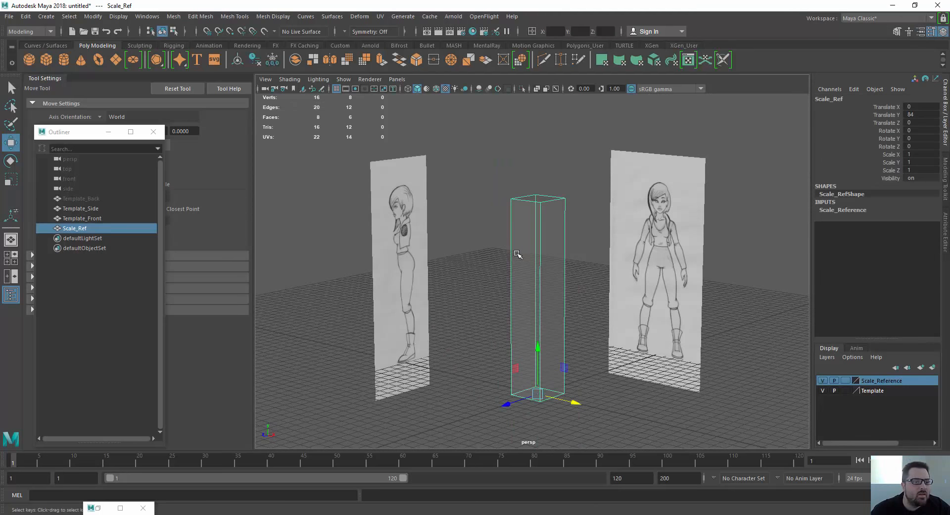
pyautogui.keyDown('alt'); pyautogui.moveTo(517, 254); pyautogui.dragTo(484, 180); pyautogui.keyUp('alt')
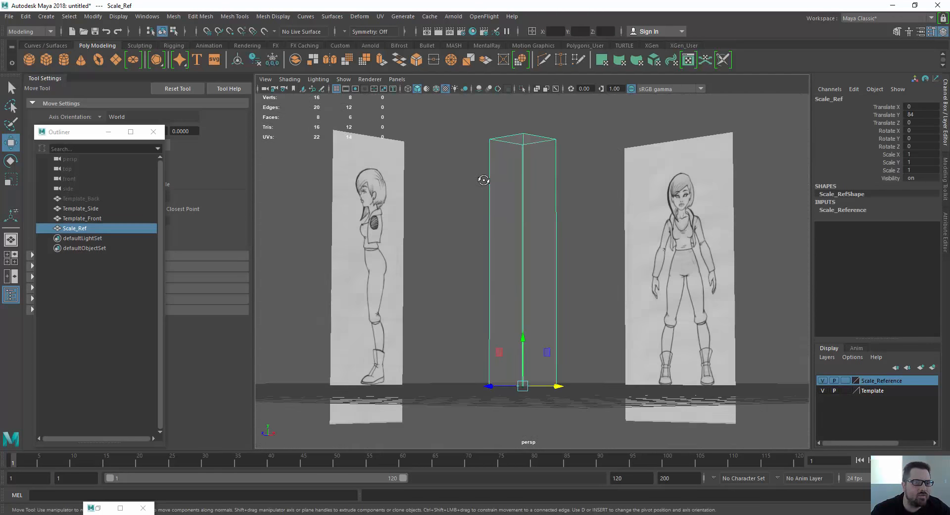